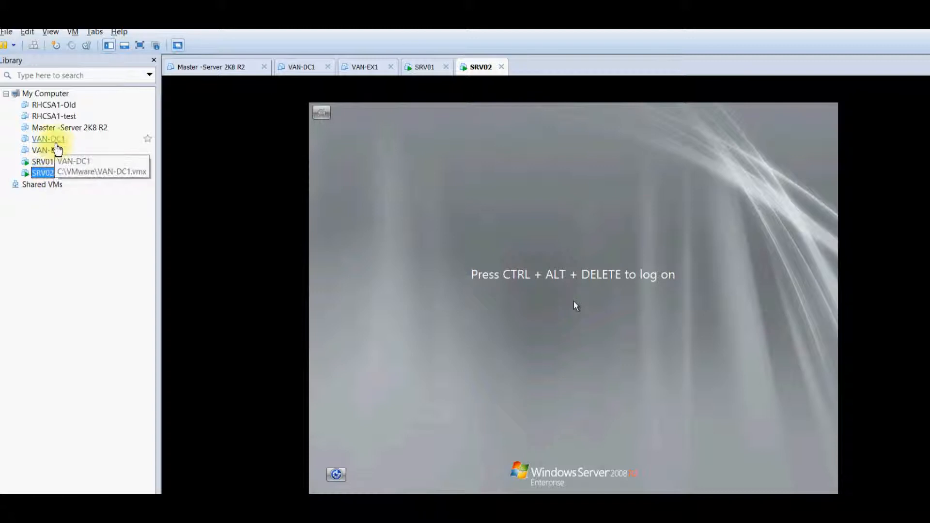
# Look over the VAN-DC1, VAN-EX1, SRV01 and SRV02 virtual machines, ending on SRV02
pyautogui.click(56, 140)
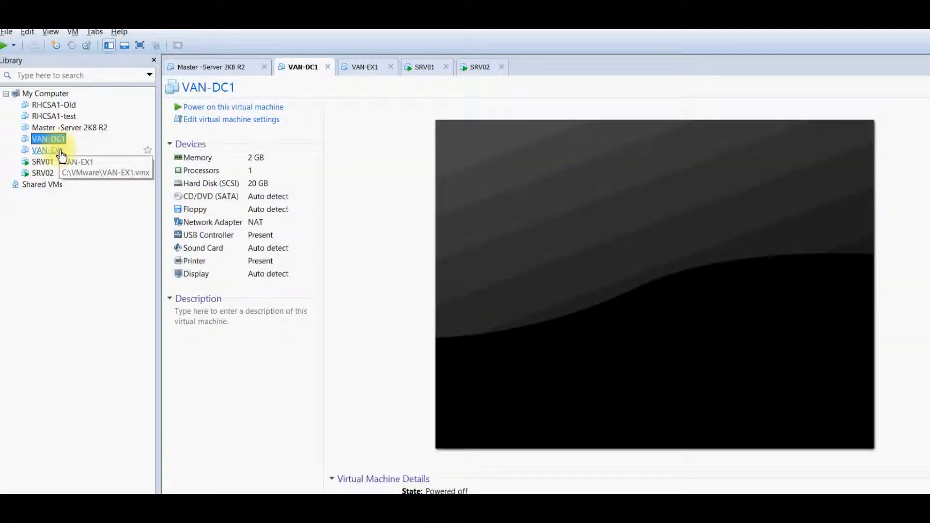
pyautogui.click(60, 150)
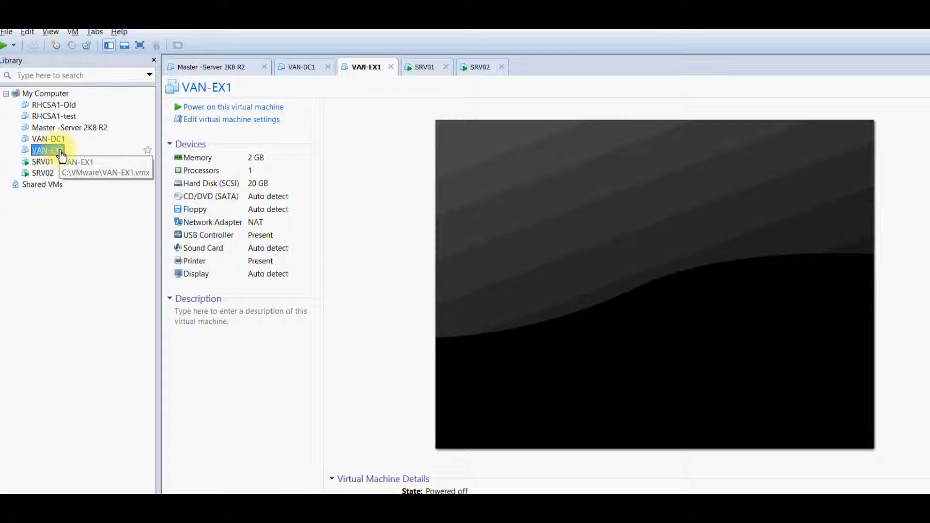
pyautogui.click(53, 164)
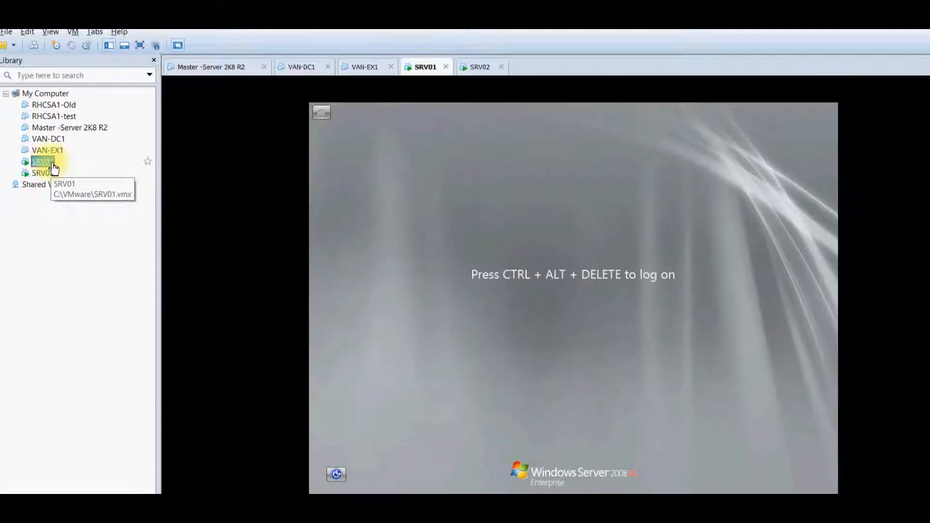
pyautogui.click(50, 175)
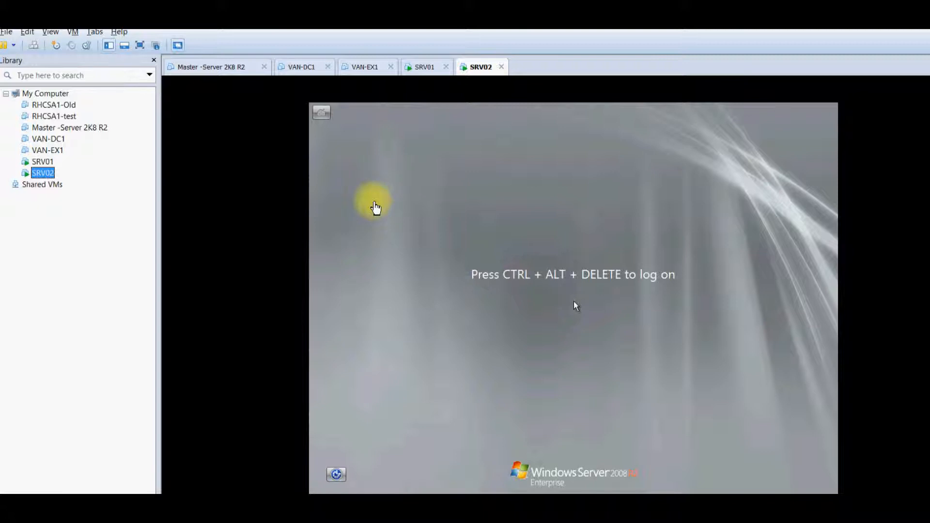
# Sign in to SRV02 as Administrator with its password
pyautogui.click(373, 201)
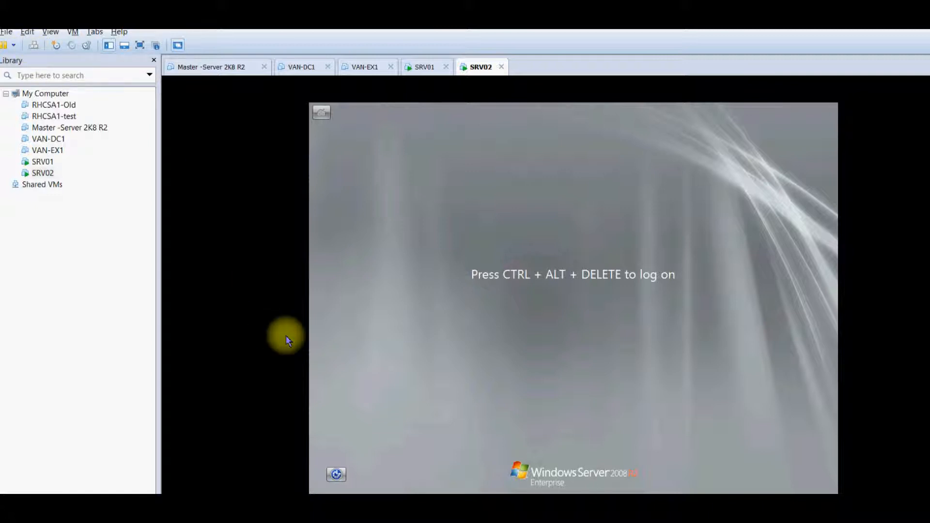
pyautogui.click(33, 46)
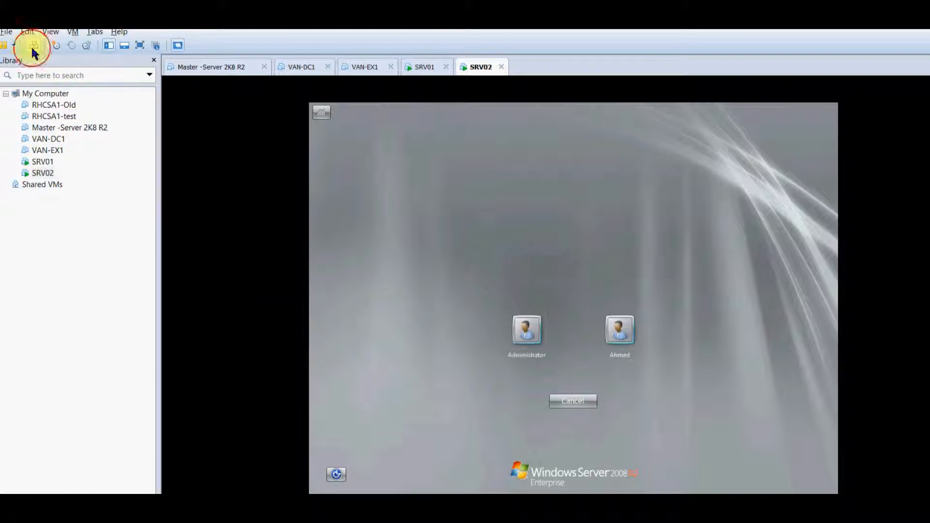
pyautogui.click(535, 328)
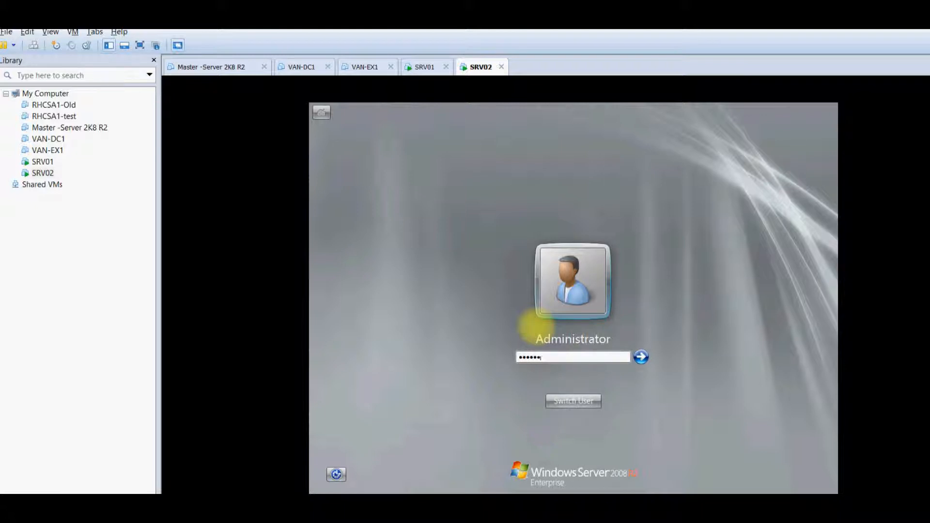
pyautogui.press('Return')
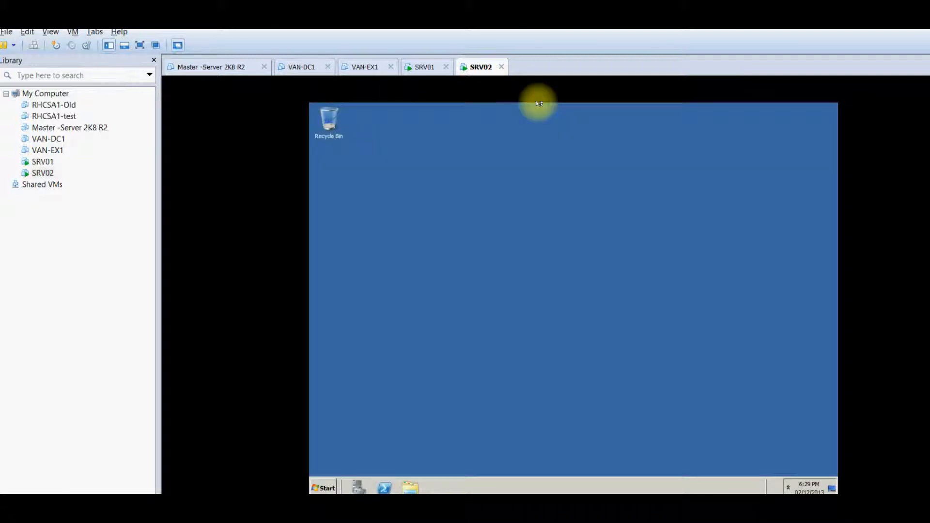
# Sign in to SRV01 with a user account to reach Initial Configuration Tasks
pyautogui.click(426, 67)
pyautogui.click(486, 231)
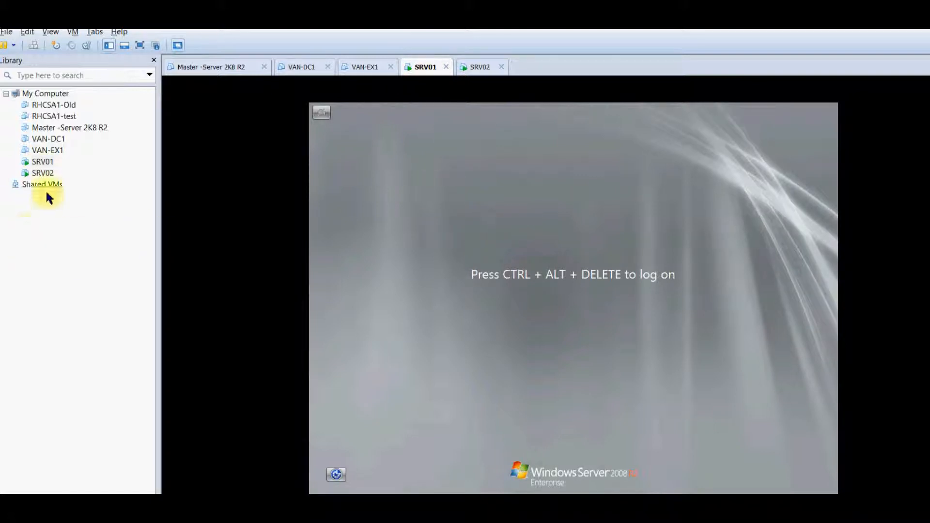
pyautogui.click(40, 48)
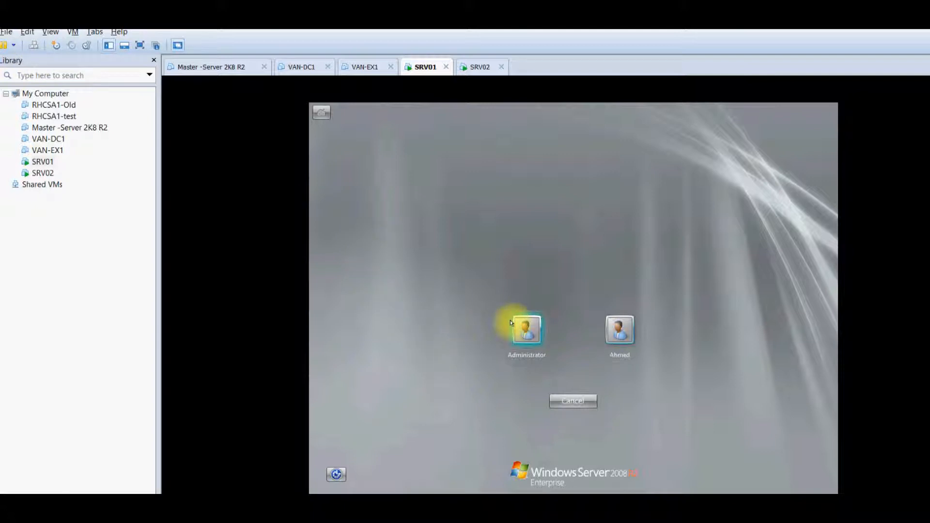
pyautogui.click(618, 331)
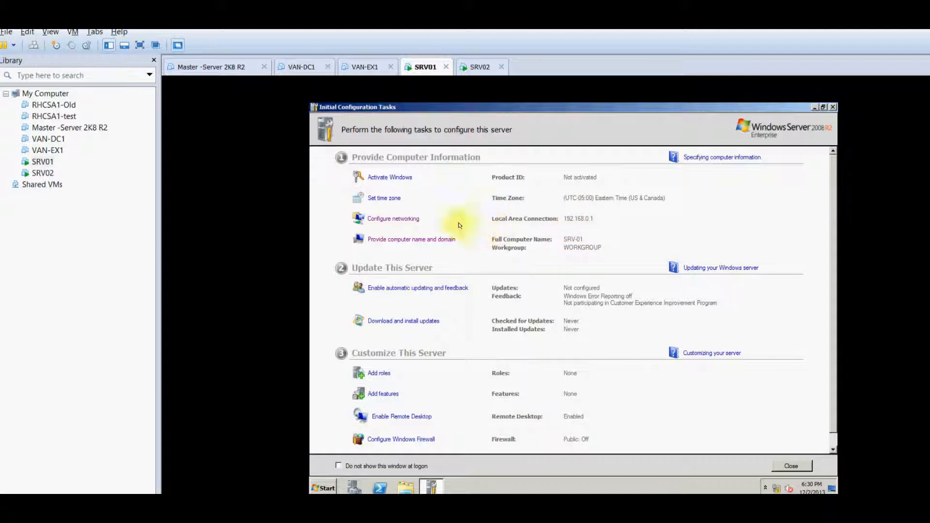
# Review SRV01's Local Area Connection IPv4 settings: 192.168.0.1, mask 255.255.255.0, DNS 192.168.0.1
pyautogui.click(405, 218)
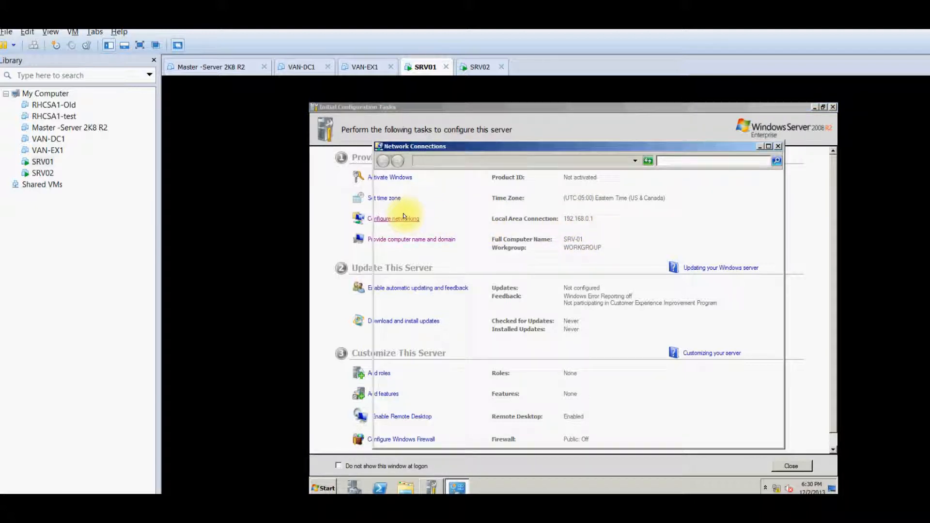
pyautogui.click(431, 206)
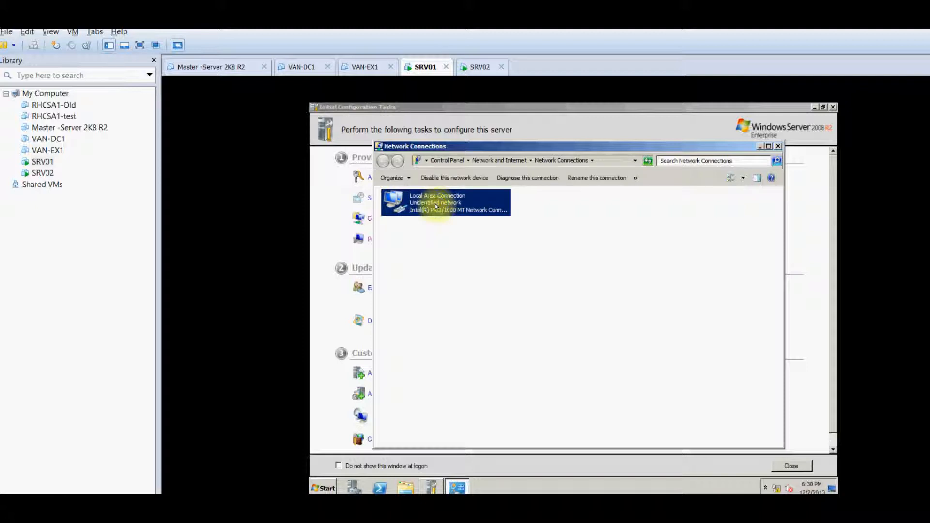
pyautogui.rightClick(438, 208)
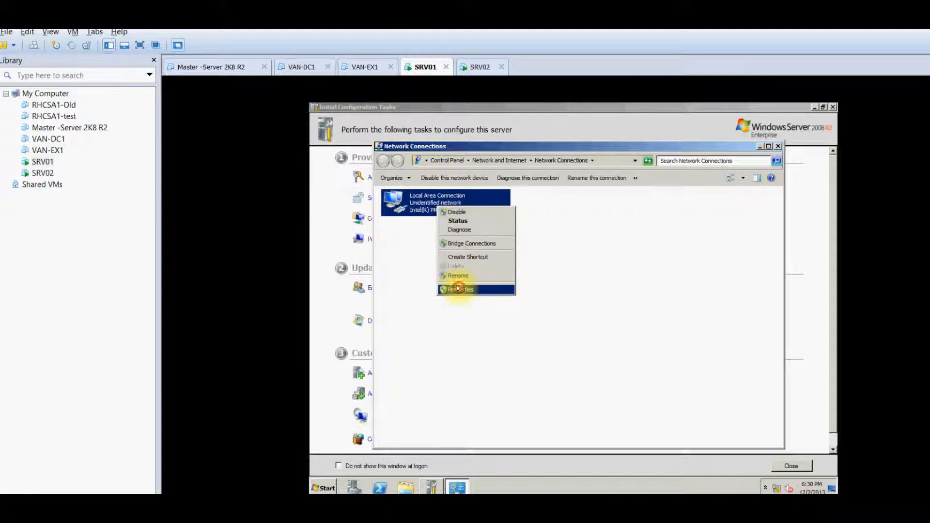
pyautogui.click(458, 288)
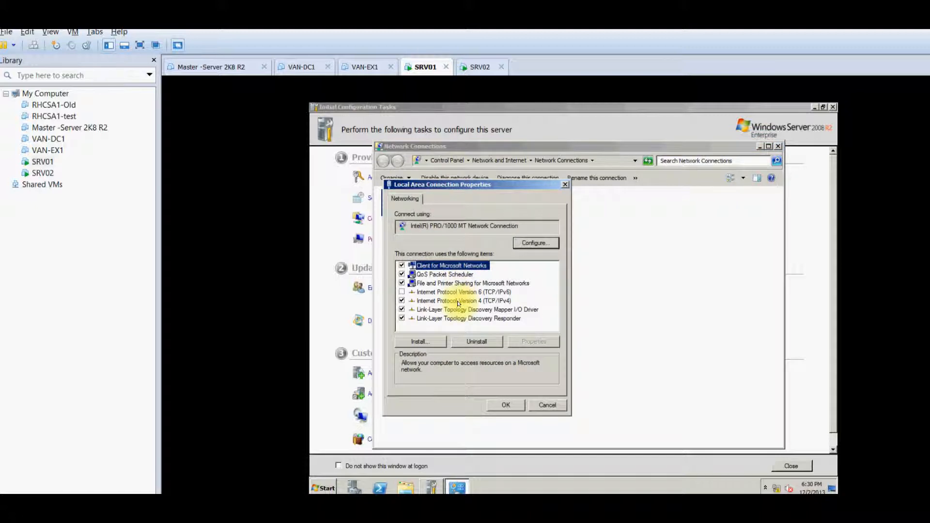
pyautogui.click(458, 292)
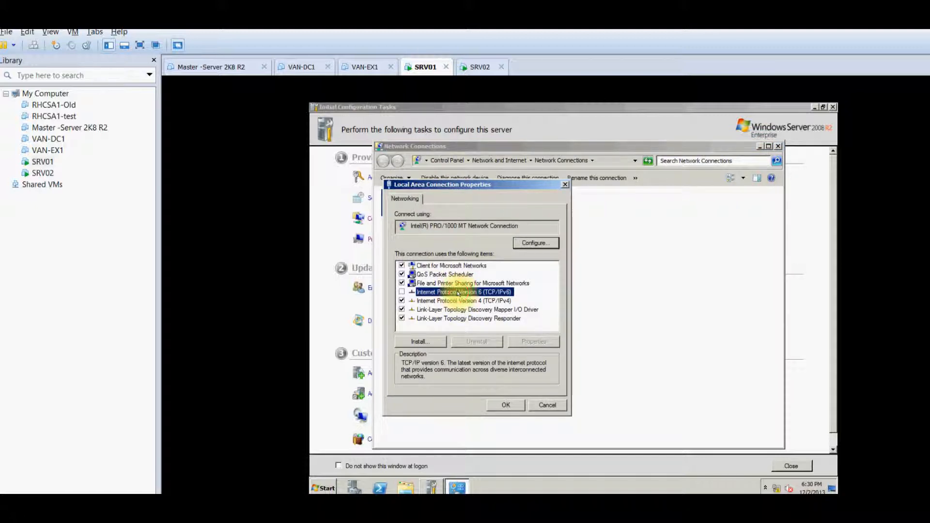
pyautogui.doubleClick(458, 301)
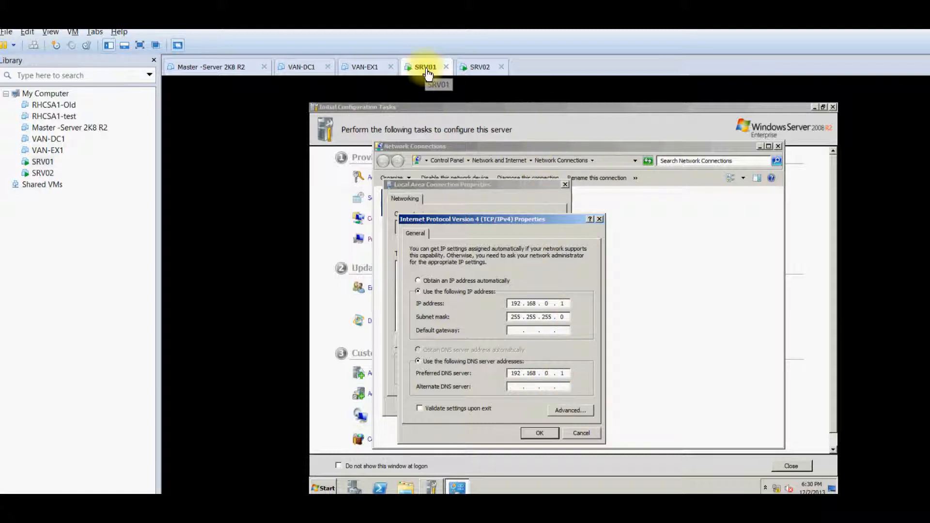
pyautogui.click(474, 68)
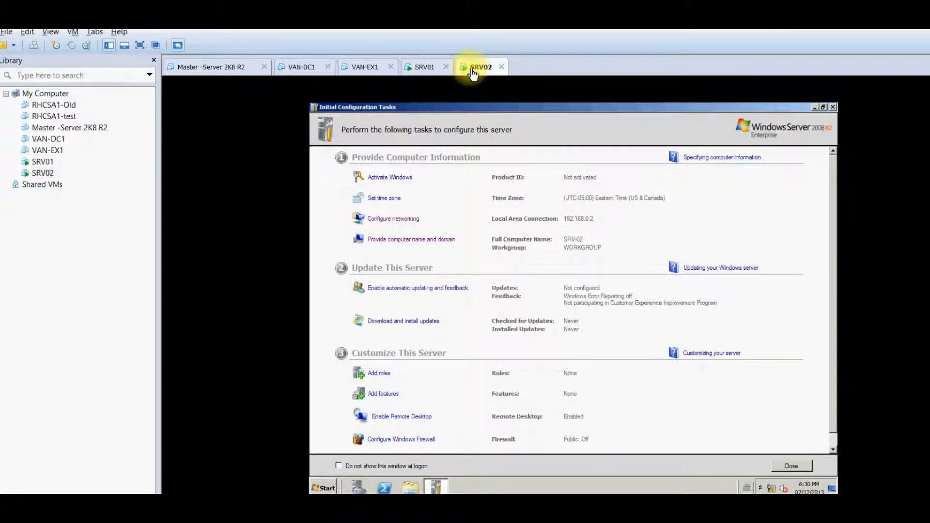
# Open SRV02's Local Area Connection IPv4 settings, showing 192.168.0.2 with DNS 192.168.0.1
pyautogui.click(406, 218)
pyautogui.rightClick(425, 208)
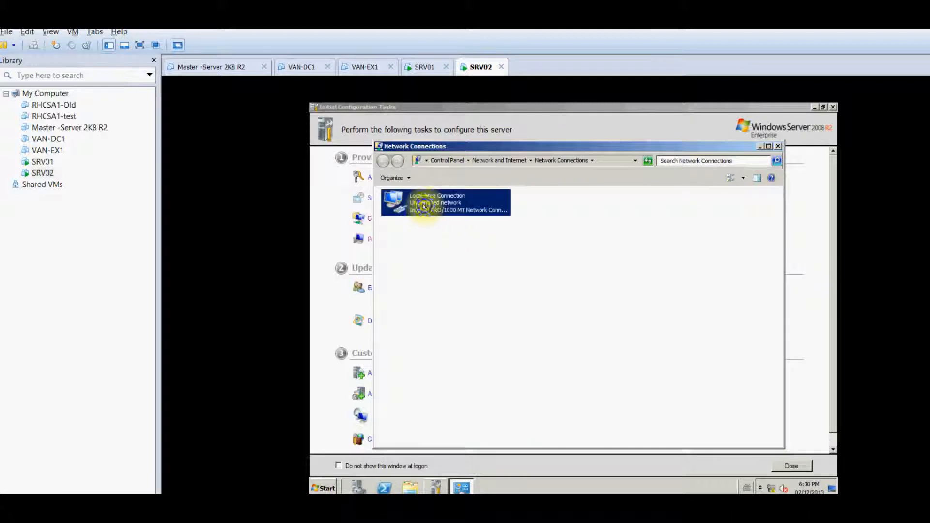
pyautogui.click(433, 289)
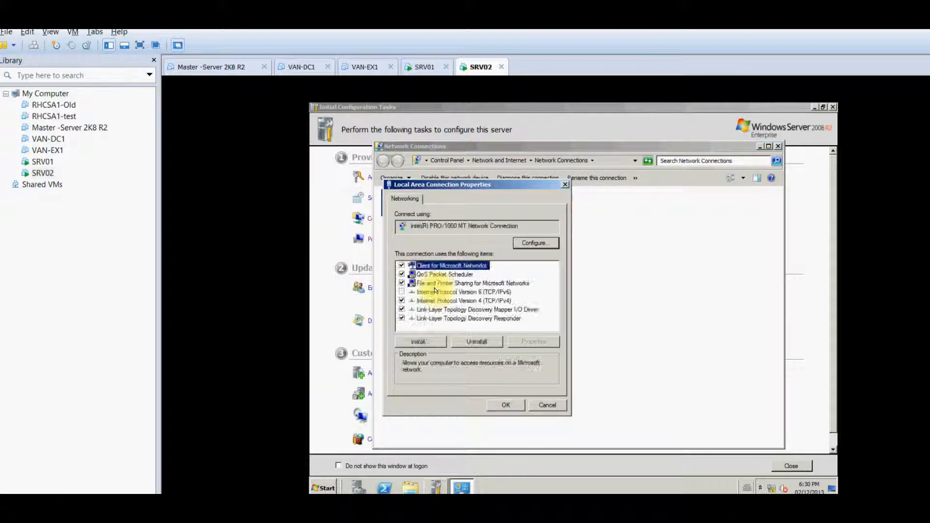
pyautogui.click(433, 291)
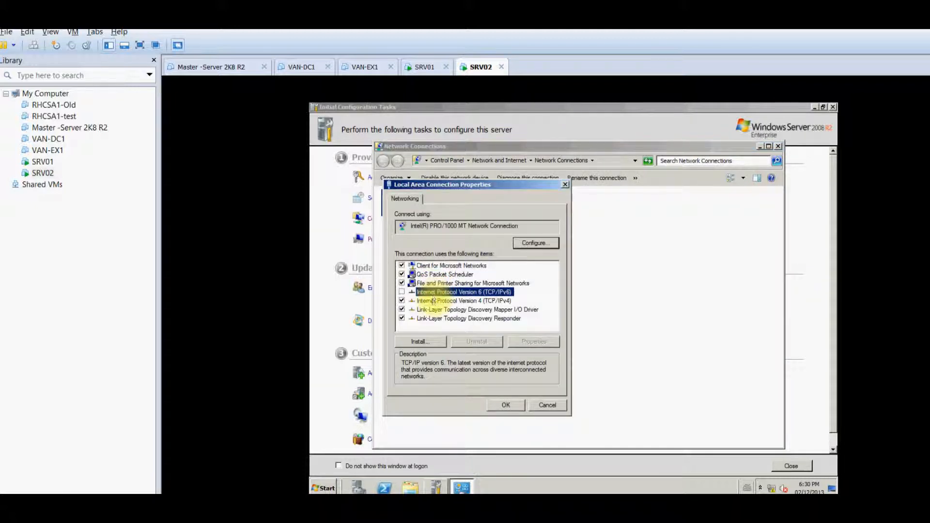
pyautogui.doubleClick(433, 300)
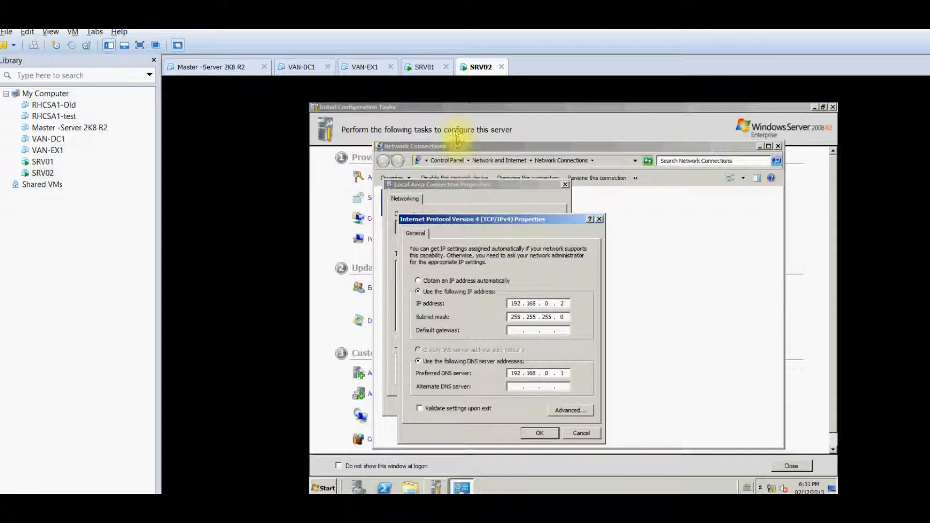
# Close the IPv4 and connection property dialogs on SRV01 and SRV02 without changes, plus SRV02's Network Connections
pyautogui.click(422, 69)
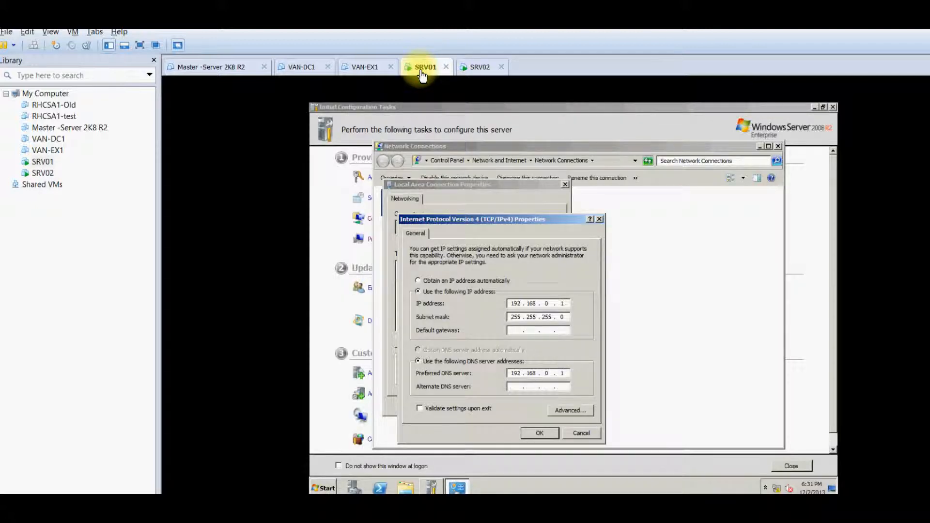
pyautogui.click(576, 434)
pyautogui.click(555, 407)
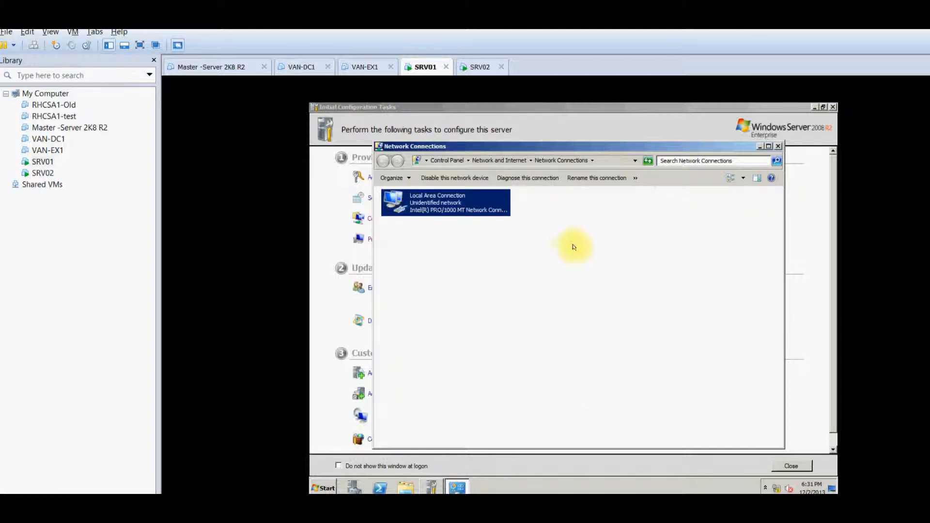
pyautogui.click(478, 67)
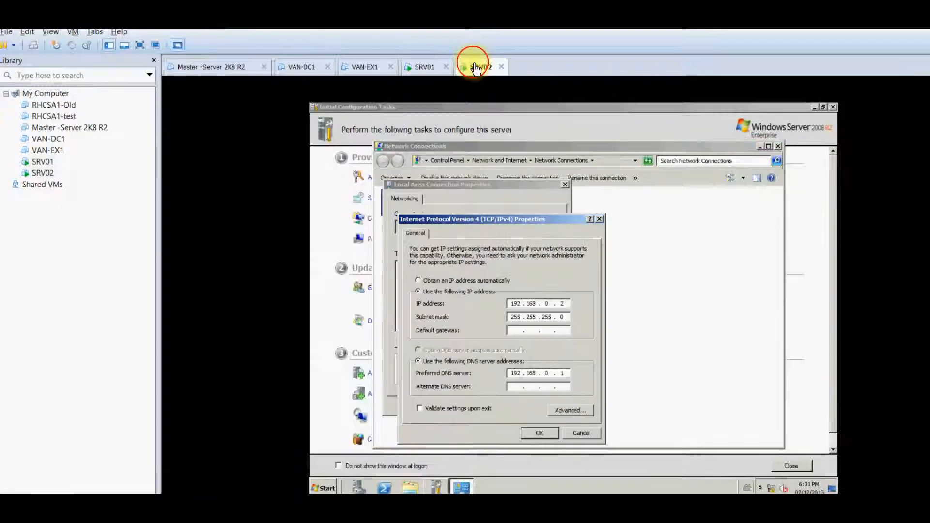
pyautogui.click(580, 431)
pyautogui.click(551, 402)
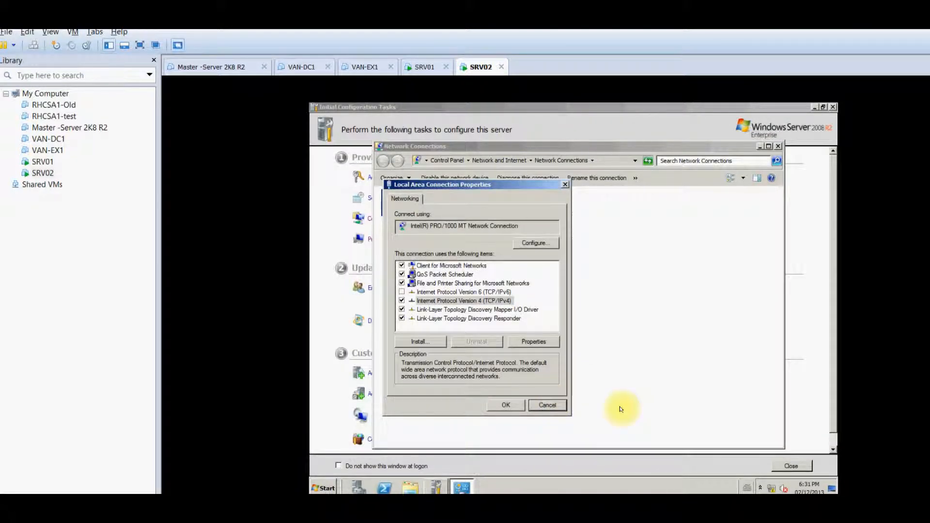
pyautogui.click(549, 404)
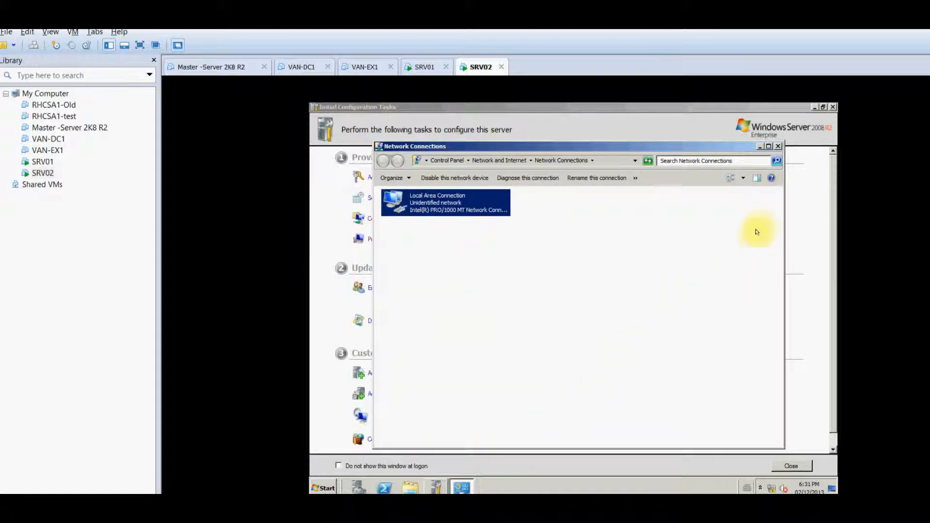
pyautogui.click(778, 145)
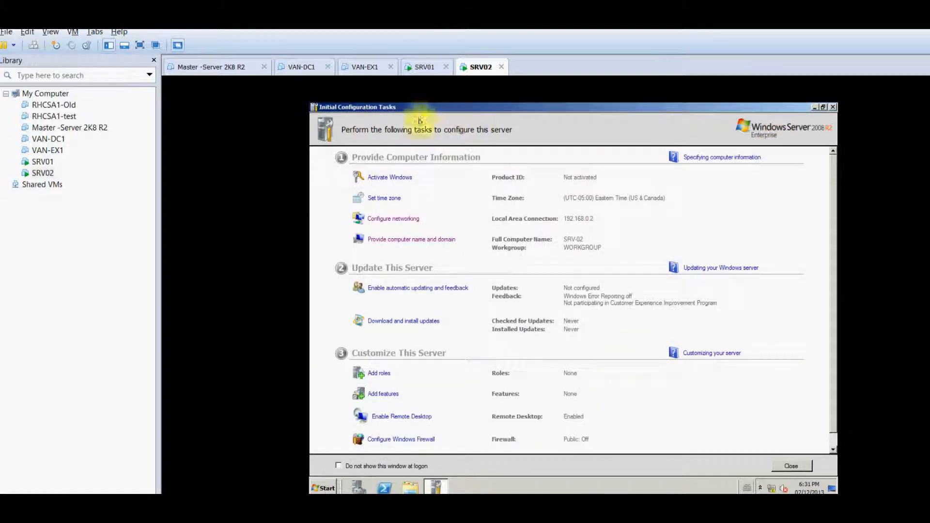
pyautogui.click(417, 68)
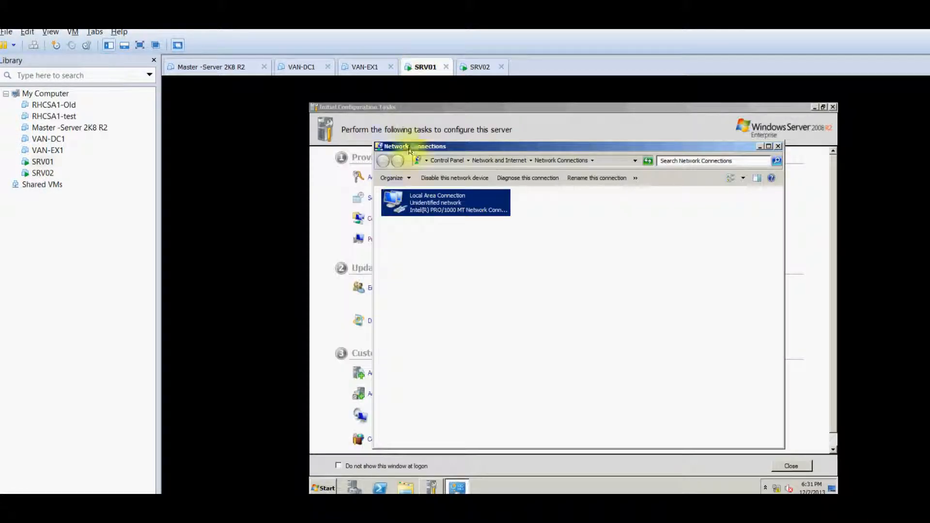
# Close Network Connections on SRV01, minimize Initial Configuration Tasks, and run dcpromo from Start search
pyautogui.click(778, 146)
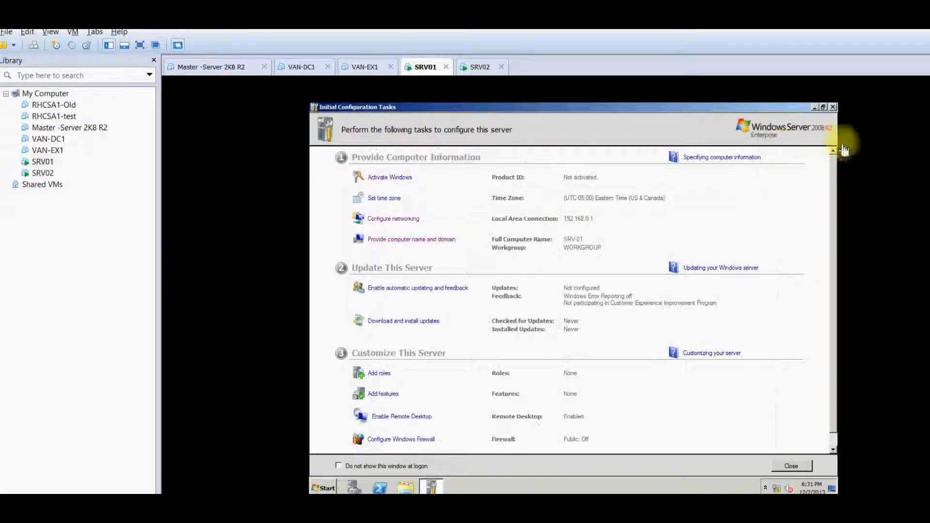
pyautogui.click(815, 107)
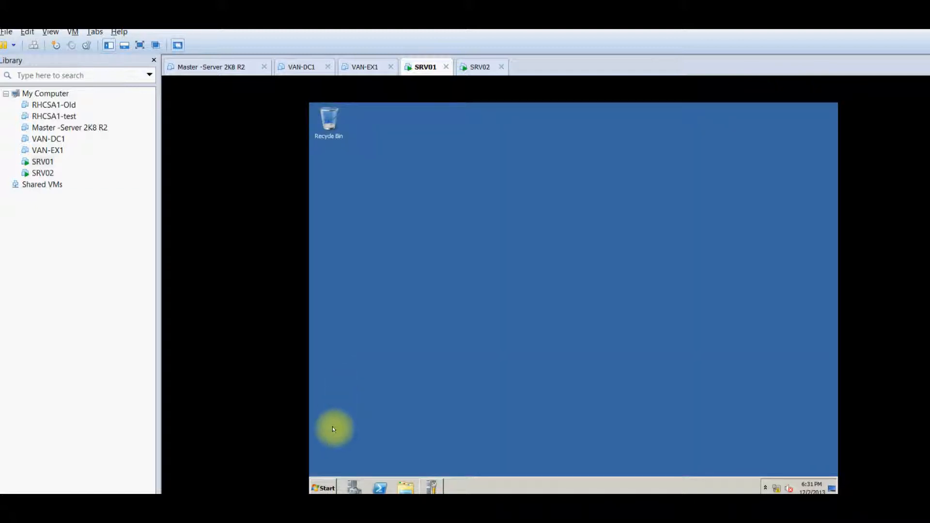
pyautogui.click(322, 487)
pyautogui.click(329, 463)
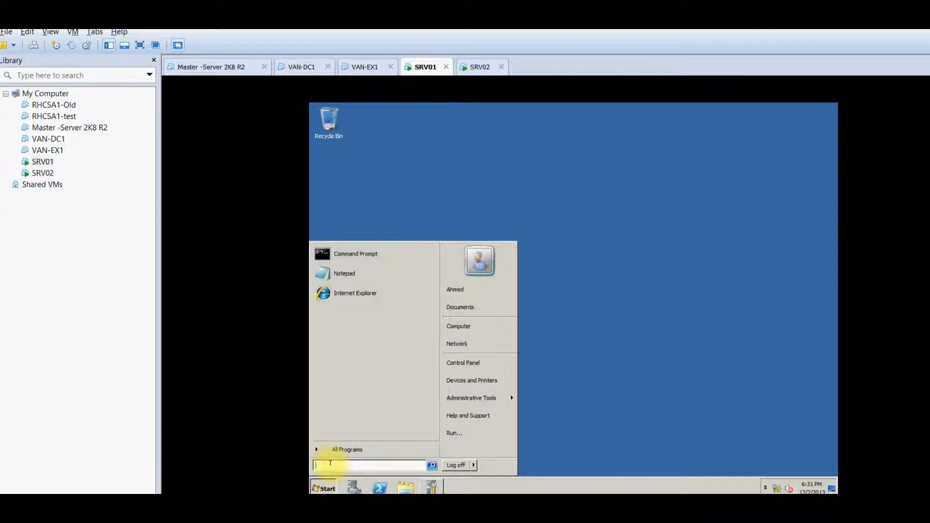
pyautogui.write('dcpromo')
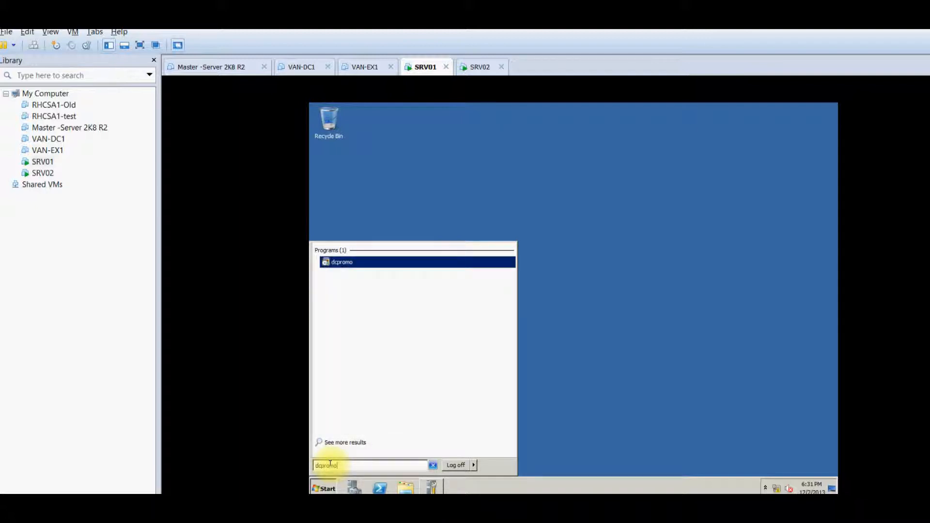
pyautogui.press('Return')
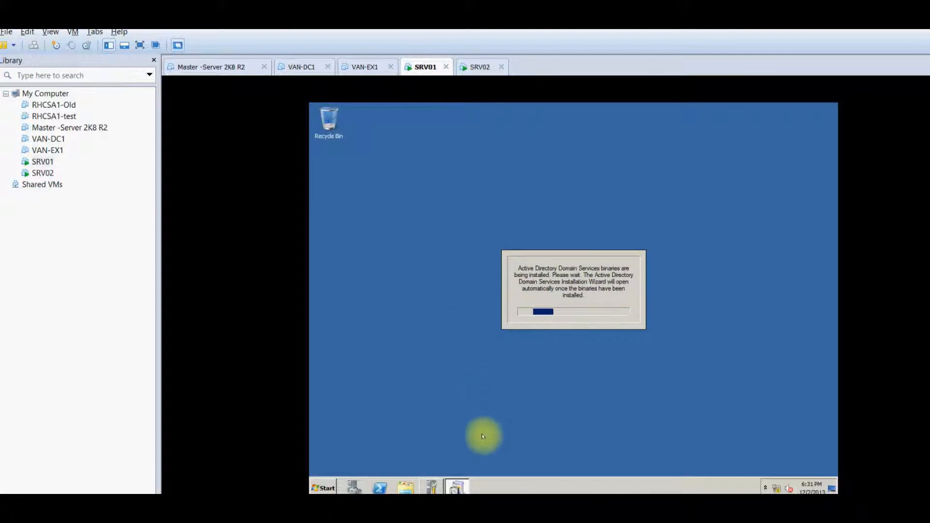
# Check the AD DS binaries install progress and SRV02, then return to SRV01 for the wizard
pyautogui.click(429, 487)
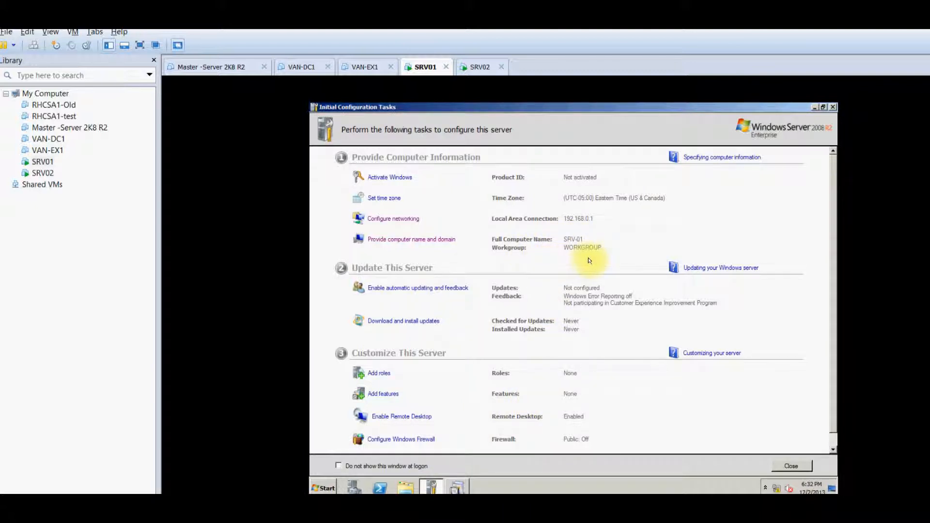
pyautogui.click(457, 488)
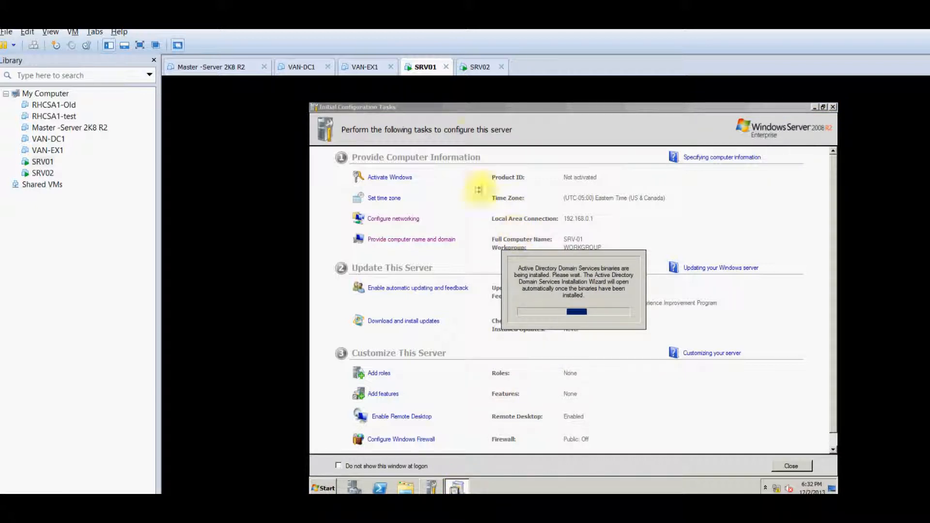
pyautogui.click(474, 67)
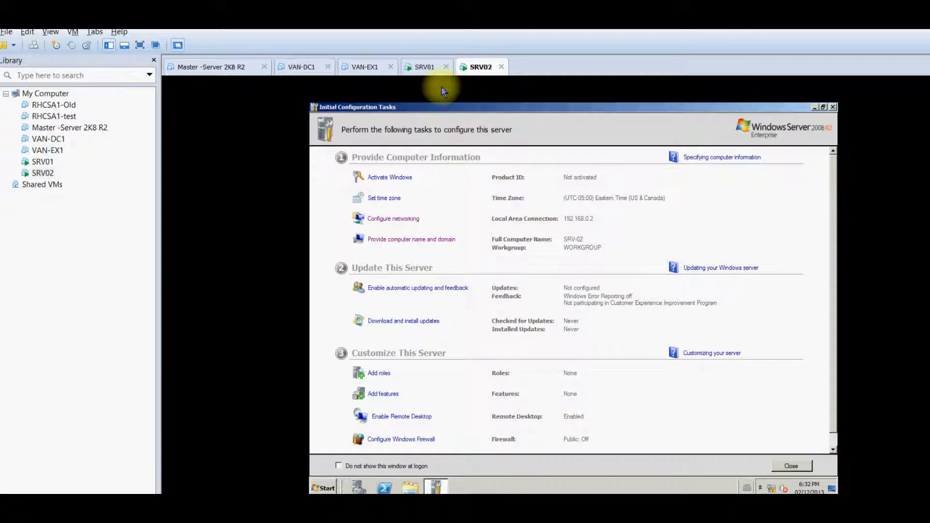
pyautogui.click(422, 67)
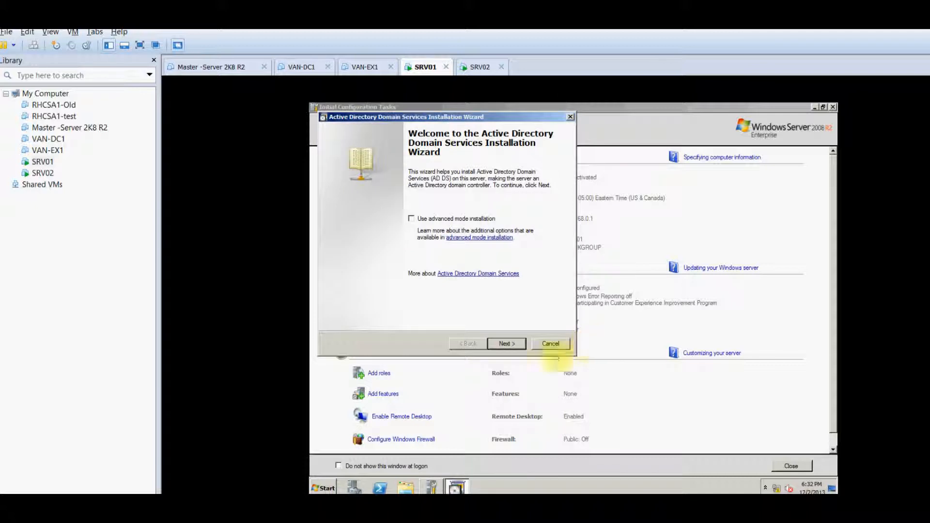
# Try creating a new domain in a new forest, then cancel the wizard after the blank-password error
pyautogui.click(501, 343)
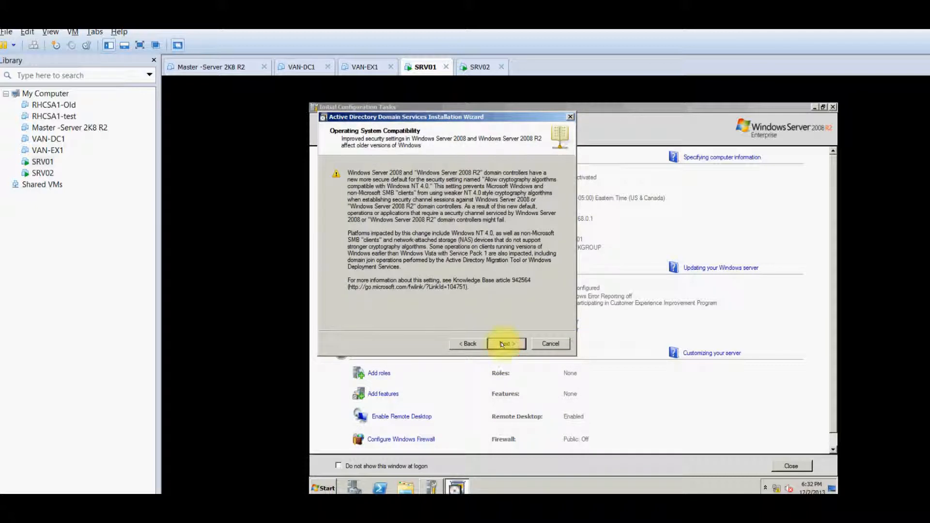
pyautogui.click(503, 344)
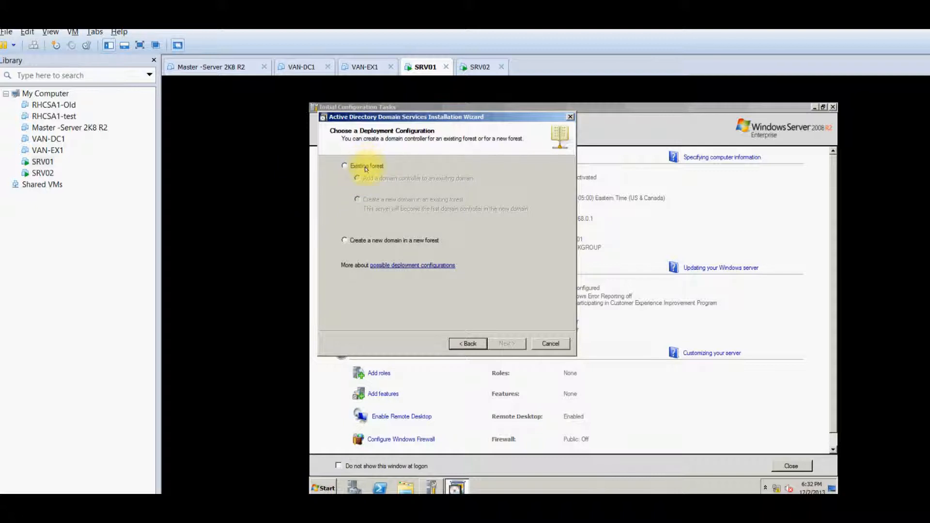
pyautogui.click(379, 244)
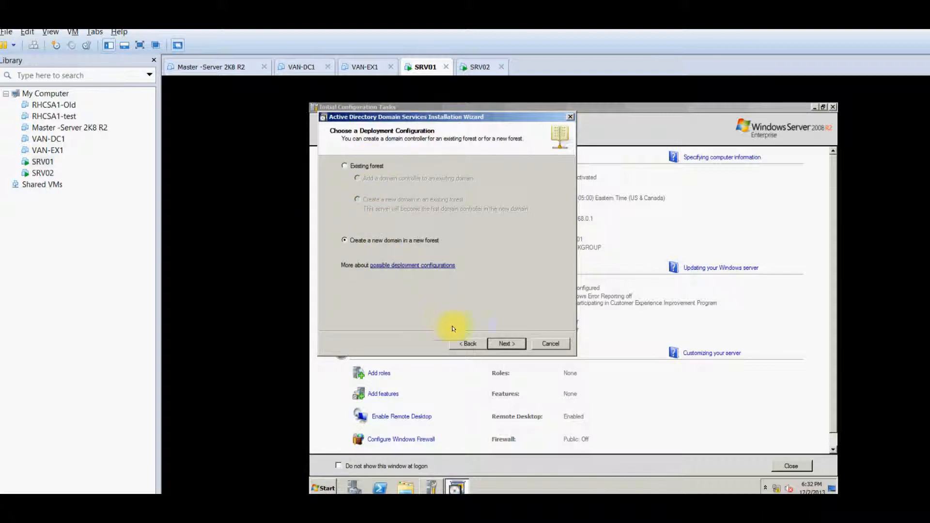
pyautogui.click(506, 344)
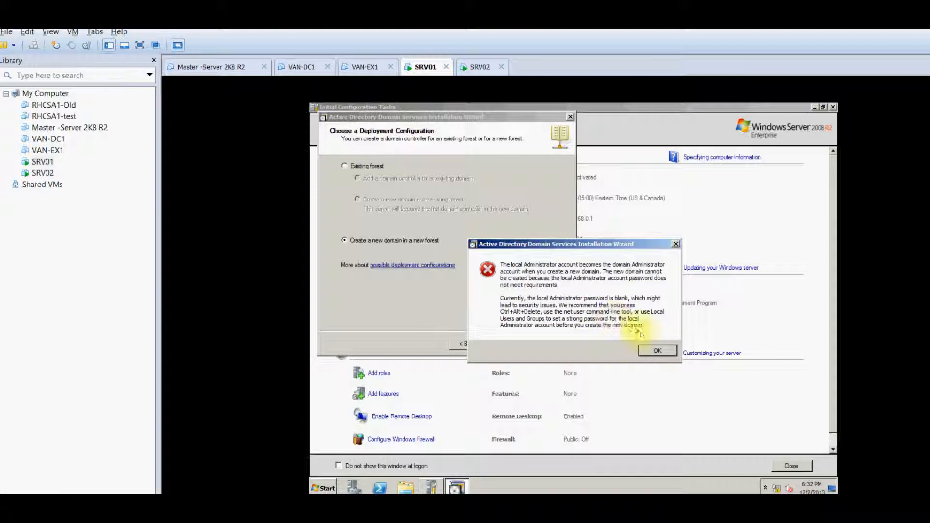
pyautogui.click(654, 348)
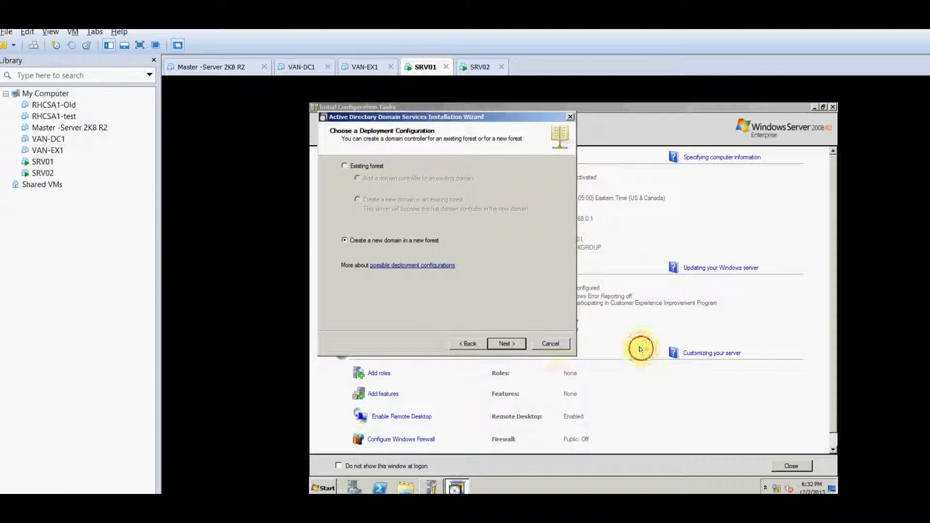
pyautogui.click(548, 344)
pyautogui.click(609, 338)
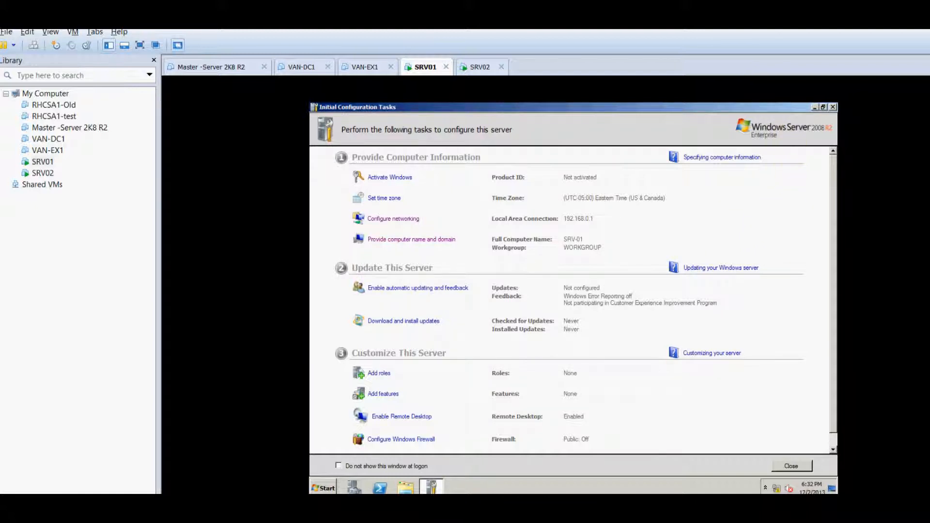
# Log off SRV01 from the Start menu
pyautogui.click(323, 487)
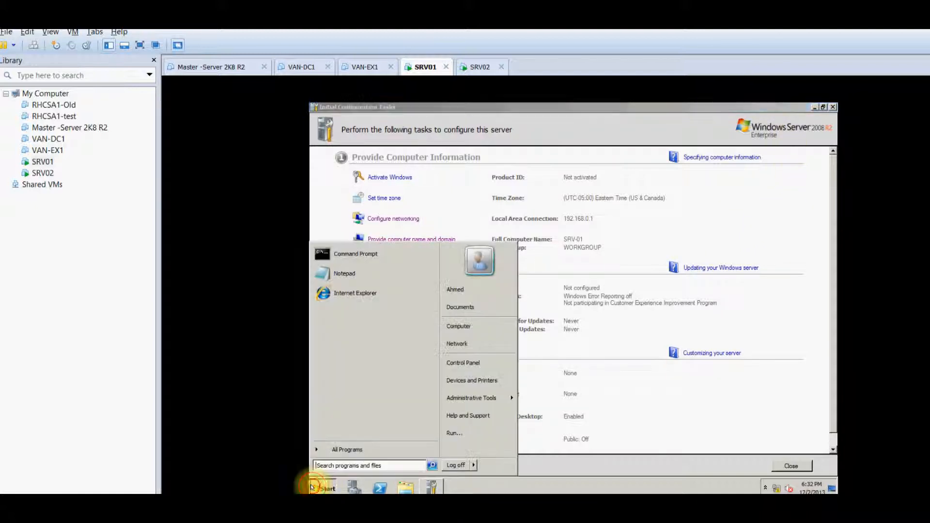
pyautogui.click(456, 465)
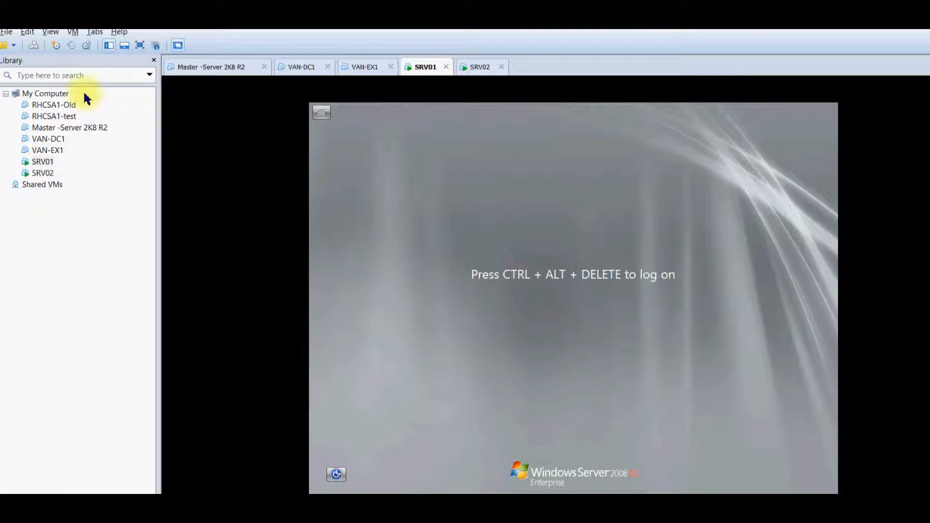
# Sign in to SRV01 as Administrator, entering and confirming a new password when prompted
pyautogui.click(34, 45)
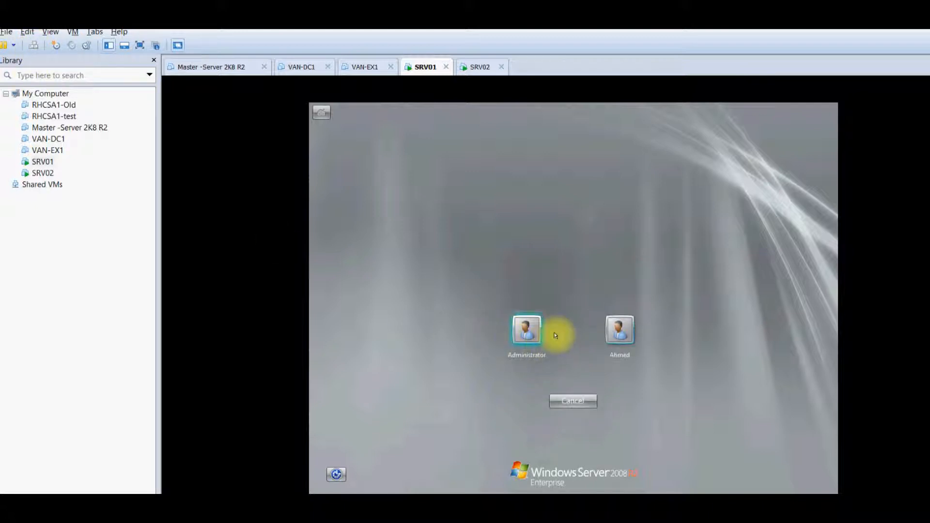
pyautogui.click(525, 328)
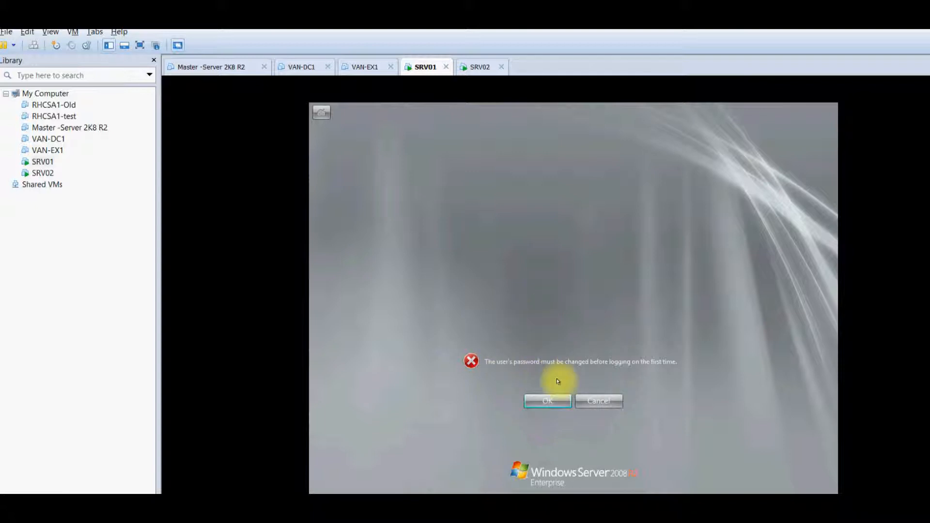
pyautogui.click(547, 402)
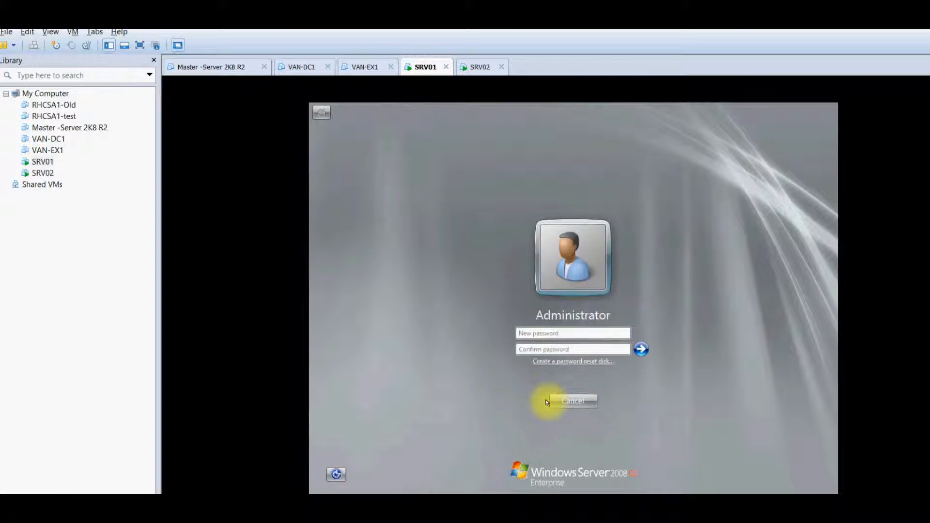
pyautogui.write('Passw0')
pyautogui.press('BackSpace')
pyautogui.press('BackSpace')
pyautogui.press('BackSpace')
pyautogui.press('BackSpace')
pyautogui.press('BackSpace')
pyautogui.press('BackSpace')
pyautogui.write('••••••••')
pyautogui.press('Tab')
pyautogui.write('••••••••')
pyautogui.press('Return')
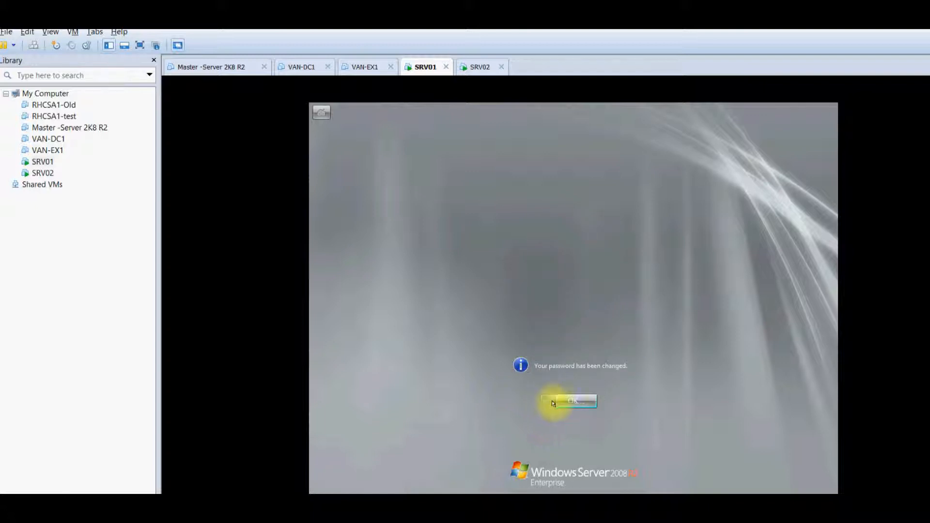
pyautogui.click(565, 396)
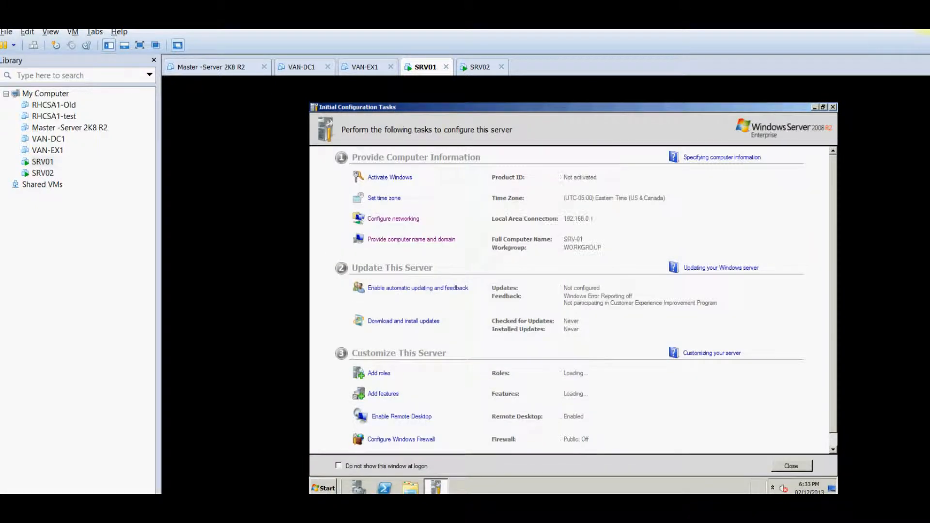
# Switch between the SRV02 and SRV01 consoles, ending on SRV01's Initial Configuration Tasks
pyautogui.click(927, 30)
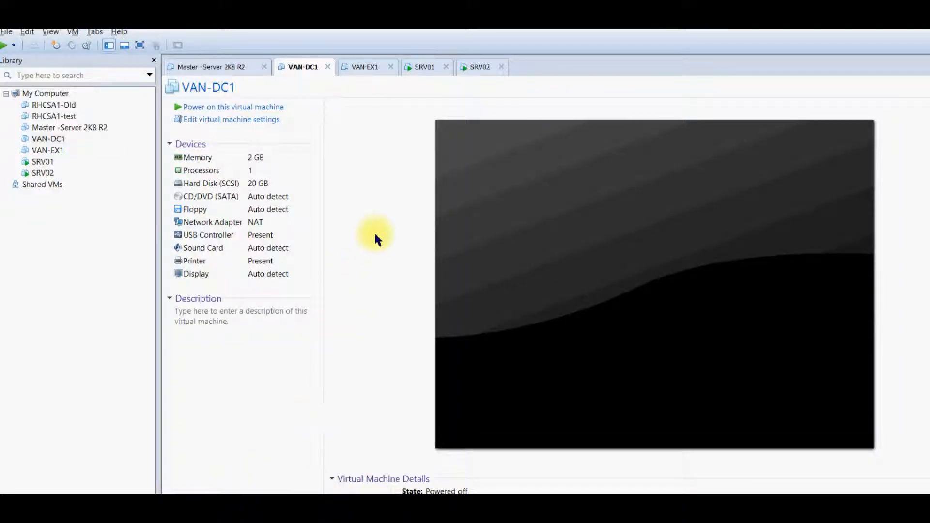
pyautogui.click(426, 69)
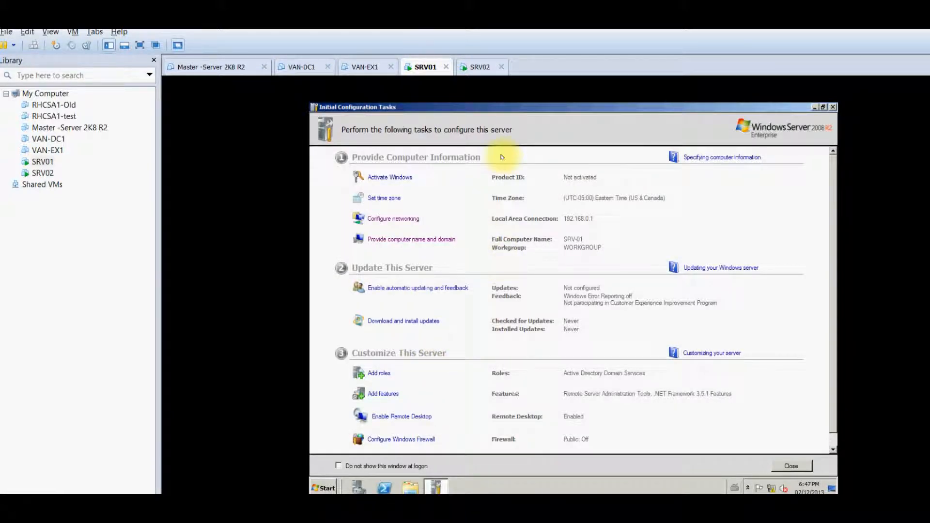
pyautogui.click(482, 70)
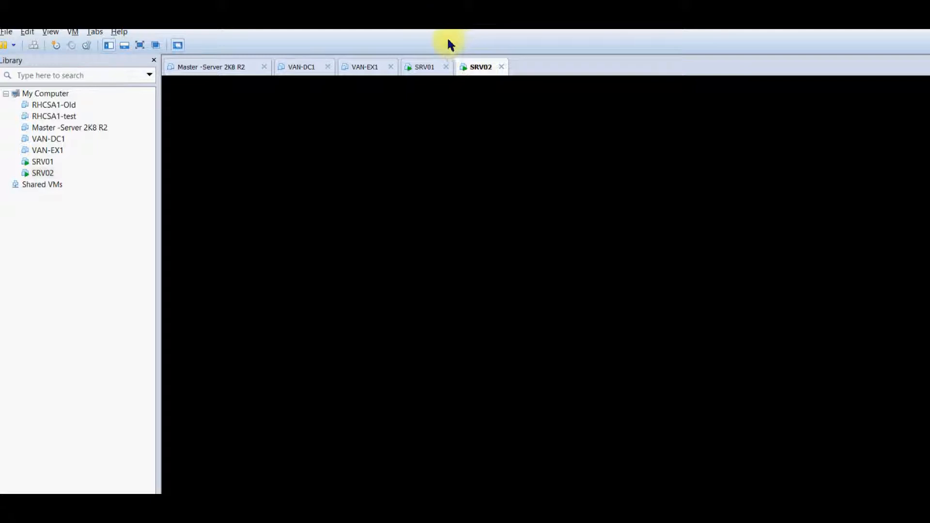
pyautogui.click(430, 72)
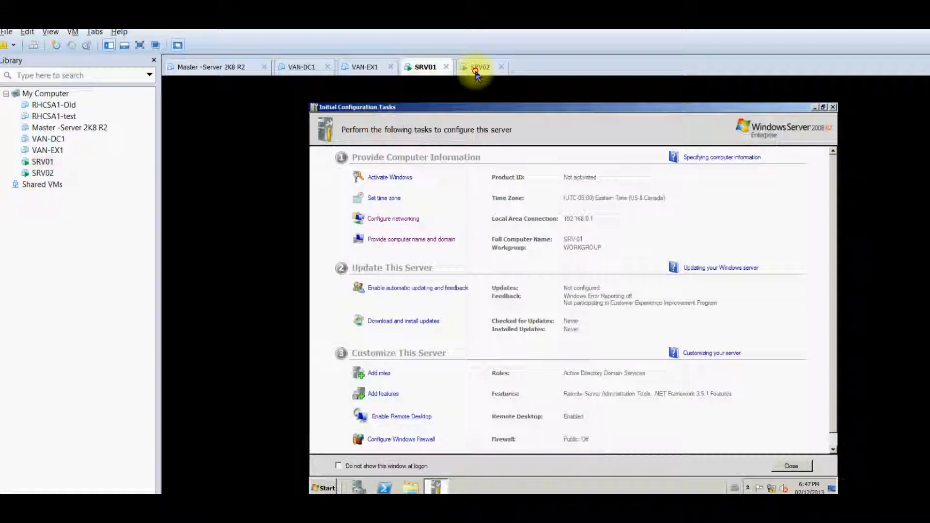
pyautogui.click(475, 68)
pyautogui.click(426, 68)
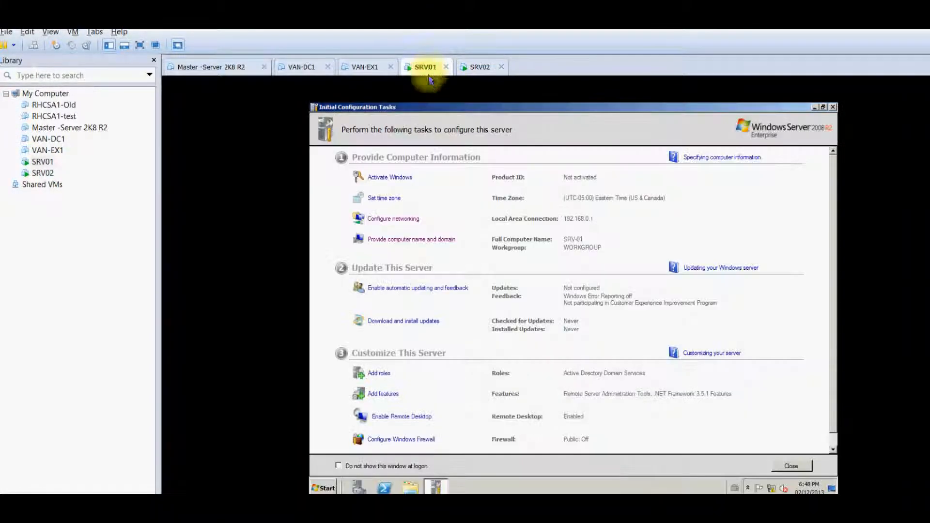
pyautogui.click(324, 488)
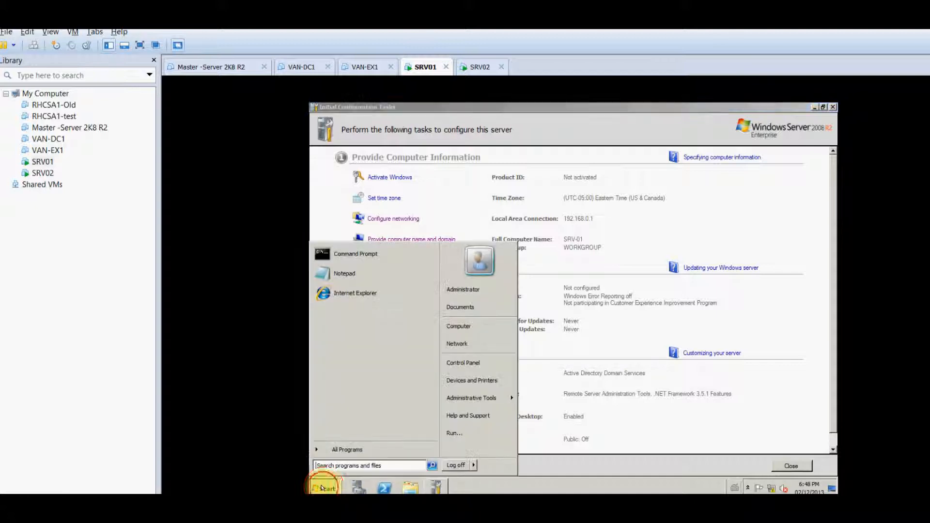
# Search for dcpromo on SRV01 and launch it to reopen the AD DS Installation Wizard
pyautogui.click(333, 465)
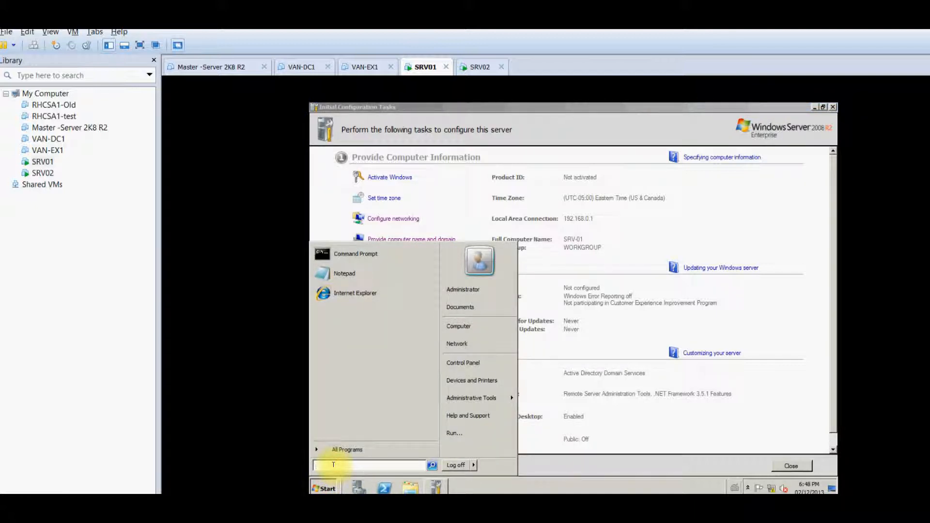
pyautogui.write('dcpromo')
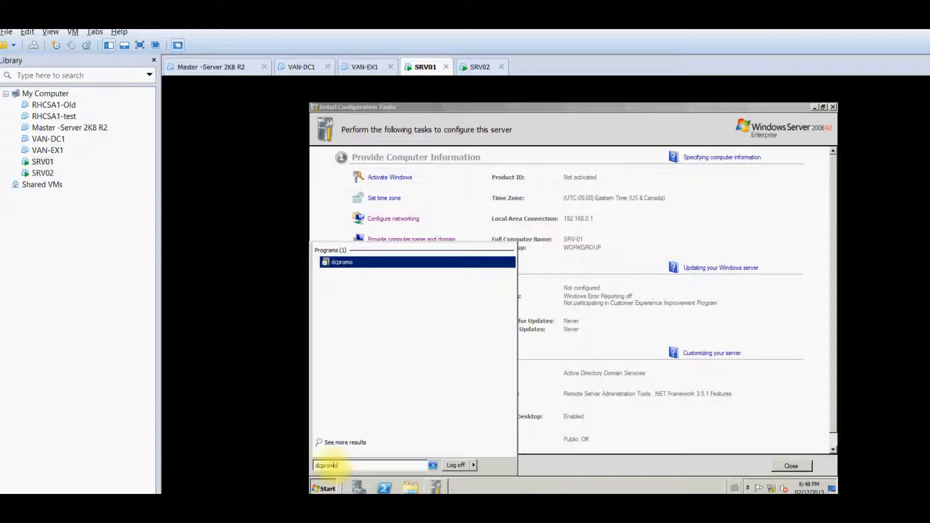
pyautogui.click(327, 490)
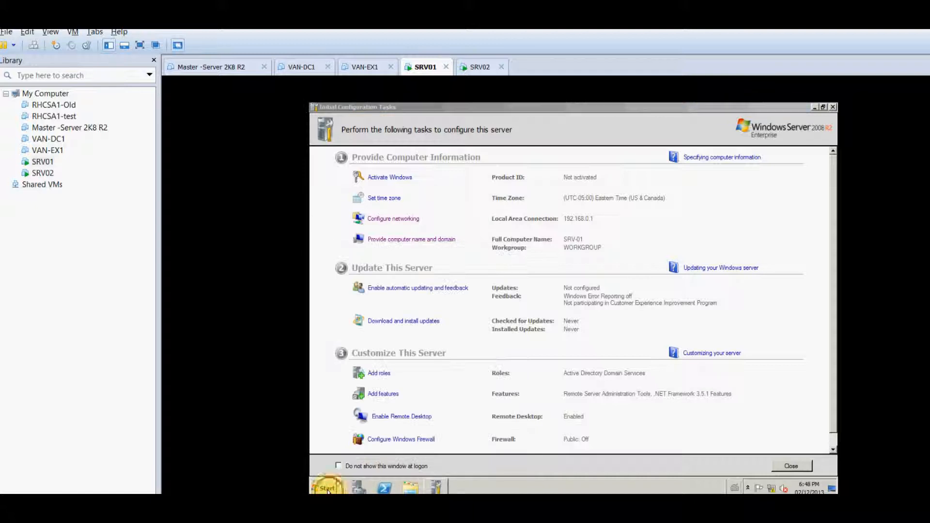
pyautogui.click(327, 489)
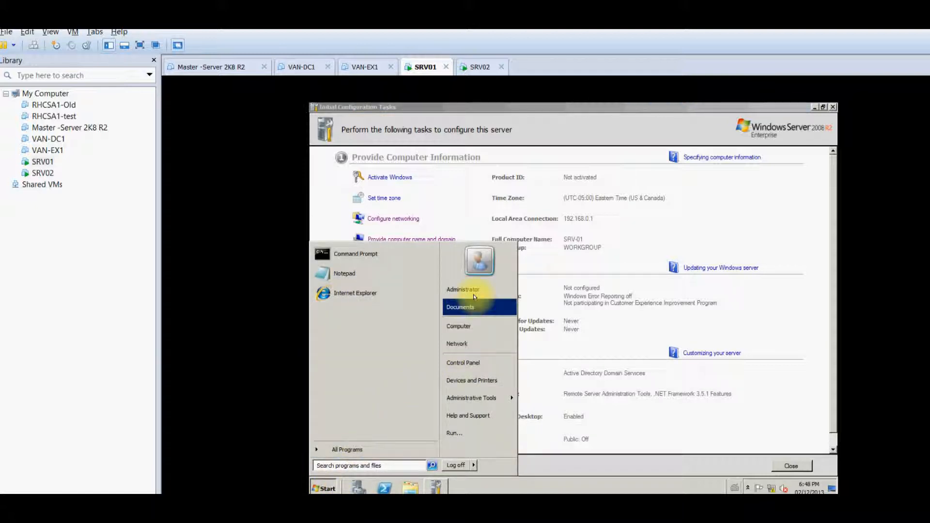
pyautogui.click(405, 465)
pyautogui.write('dc')
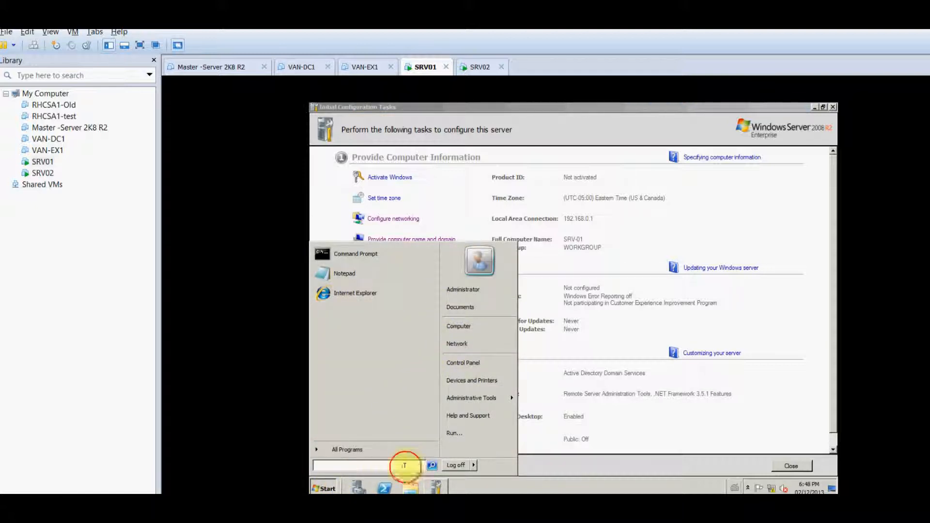
pyautogui.write('promo')
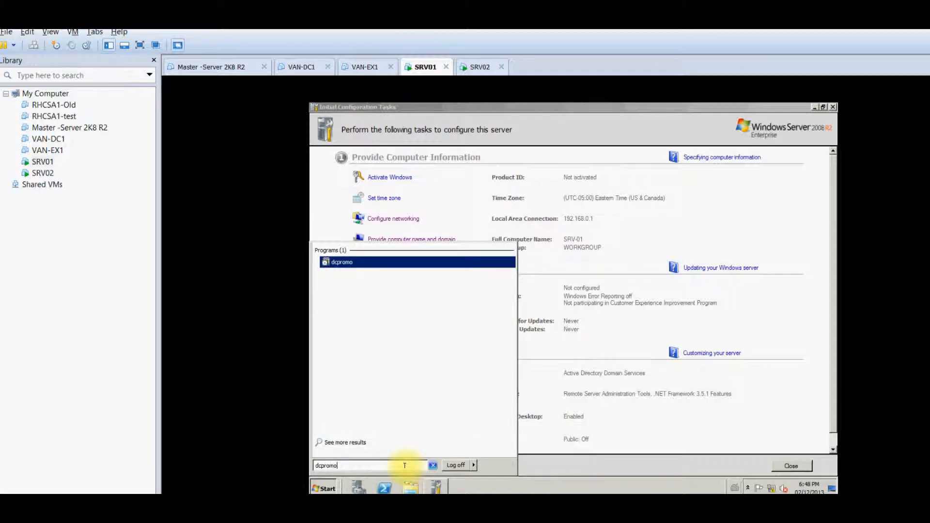
pyautogui.press('Return')
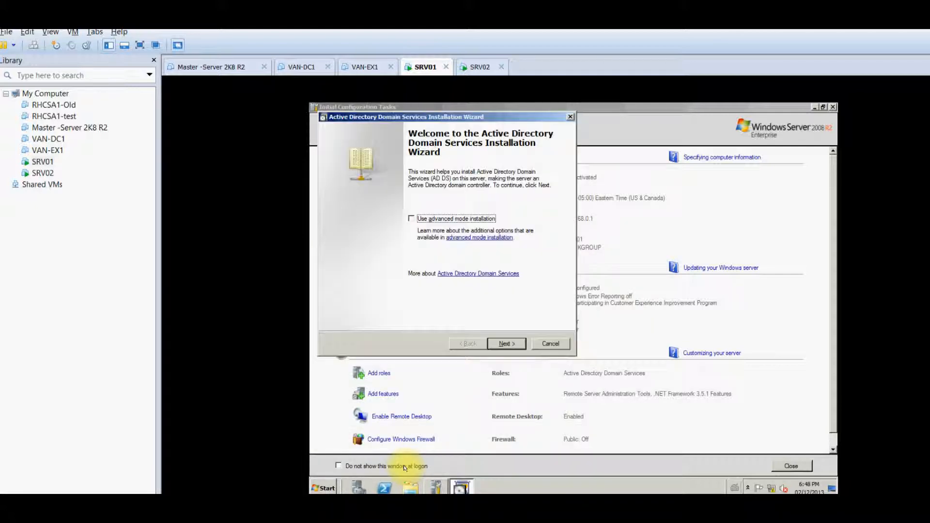
# In SRV01's wizard, choose to create a new domain in a new forest
pyautogui.click(517, 342)
pyautogui.click(517, 342)
pyautogui.click(432, 242)
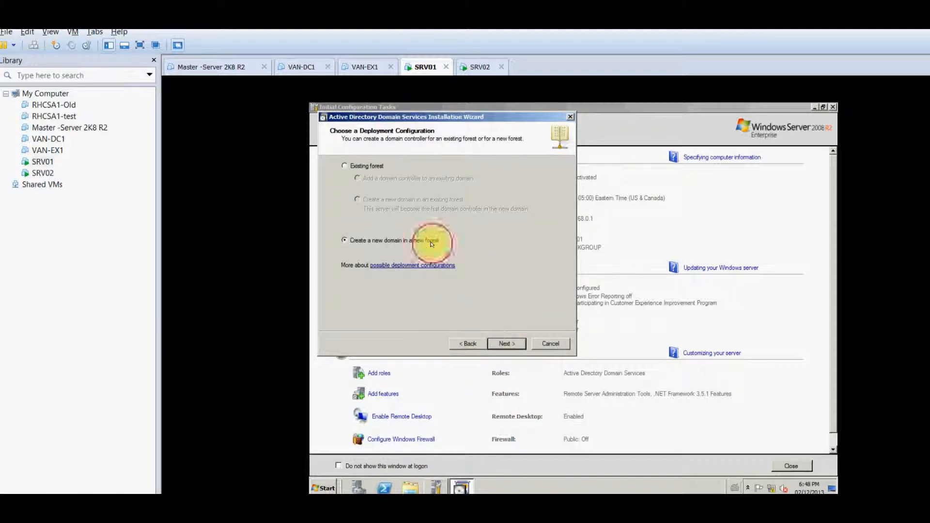
pyautogui.click(515, 342)
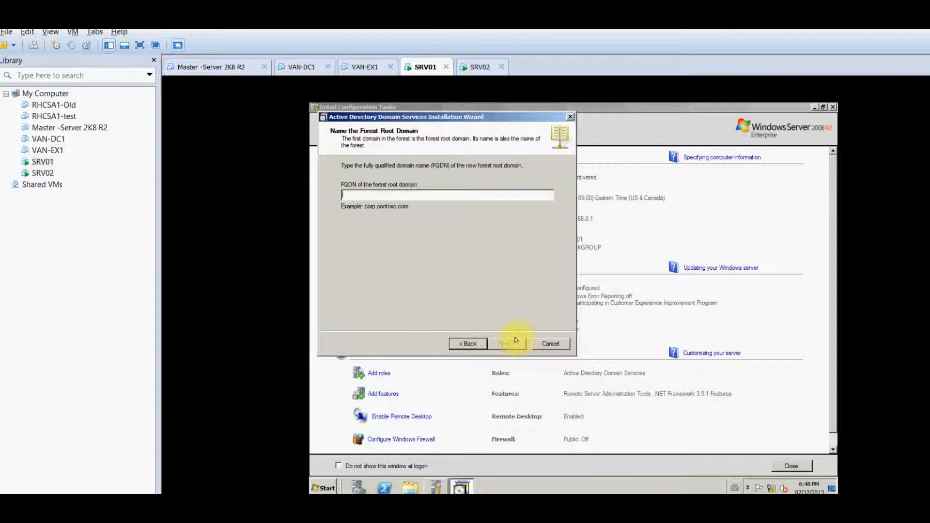
# Enter MyDomain.local as the forest root domain name and submit it
pyautogui.write('MyDomain.local')
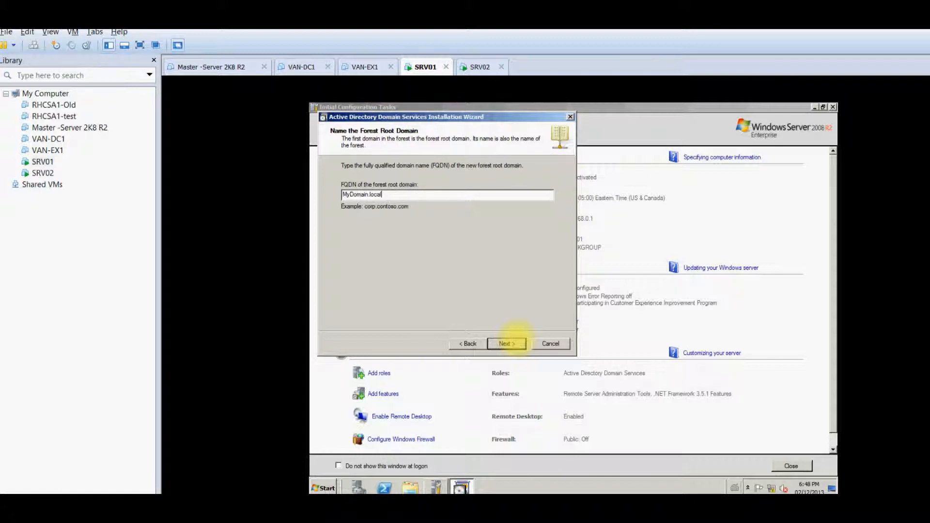
pyautogui.click(514, 340)
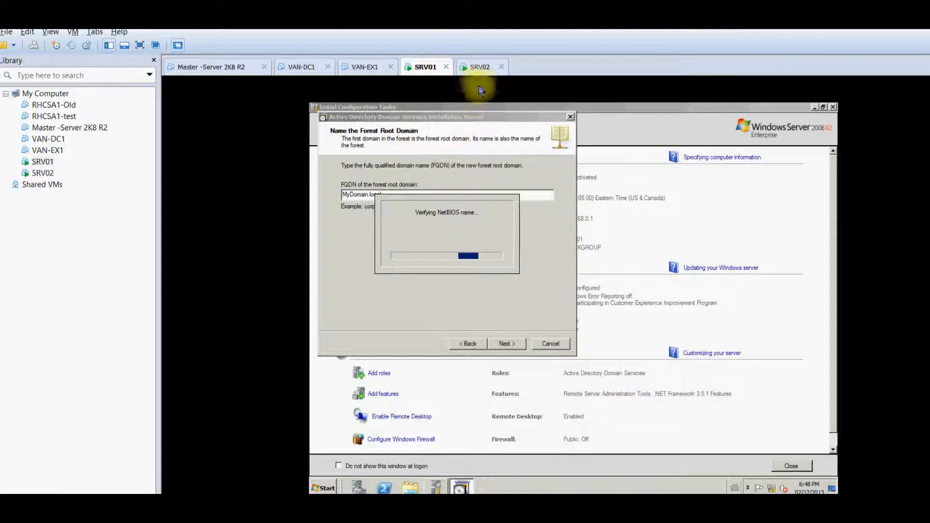
pyautogui.click(481, 70)
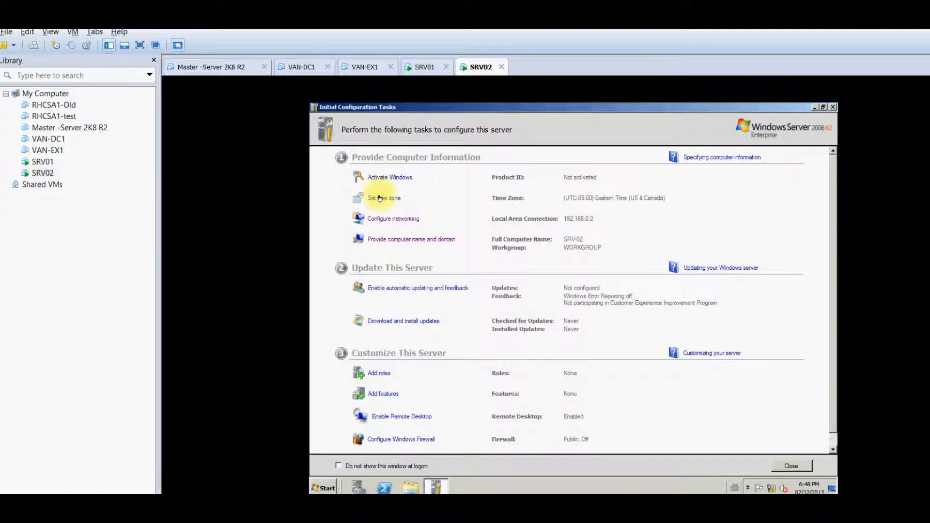
# On SRV01, set the forest functional level to Windows Server 2008 R2 and continue
pyautogui.click(424, 70)
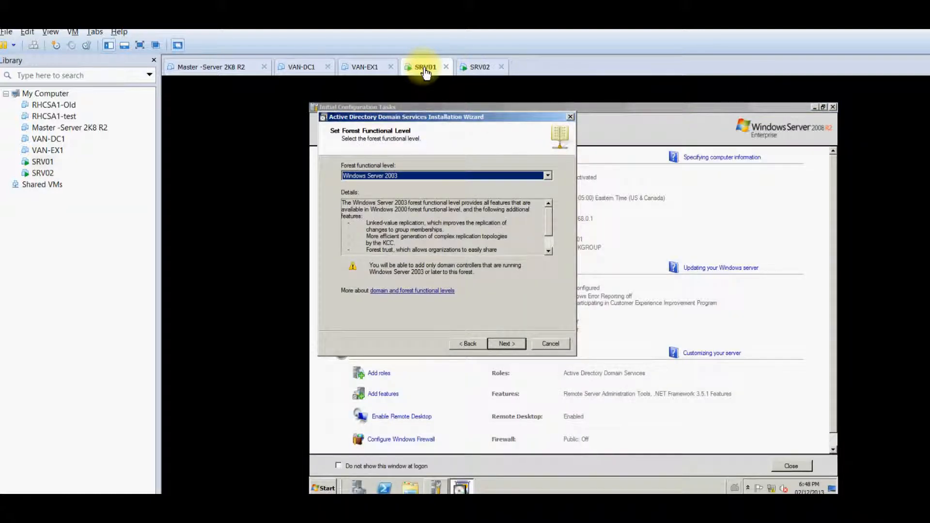
pyautogui.click(447, 177)
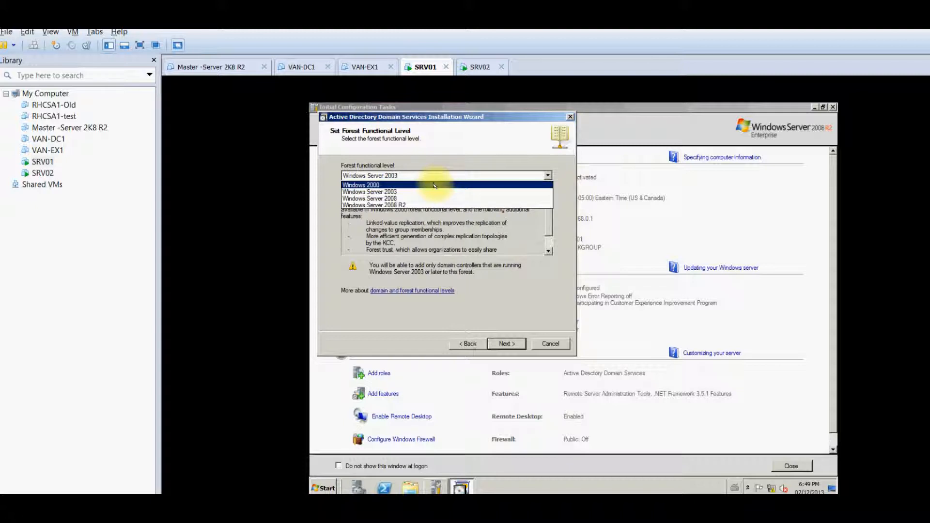
pyautogui.click(434, 186)
pyautogui.click(444, 175)
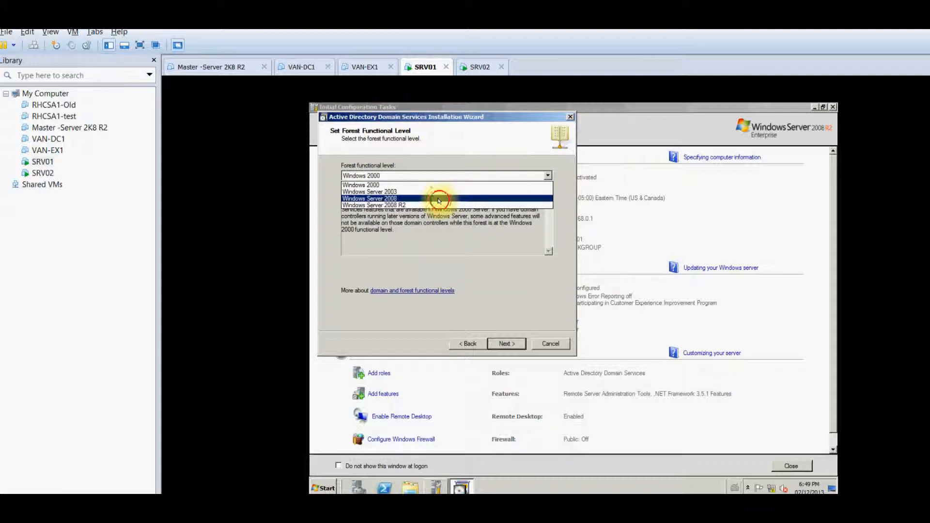
pyautogui.click(442, 199)
pyautogui.click(469, 176)
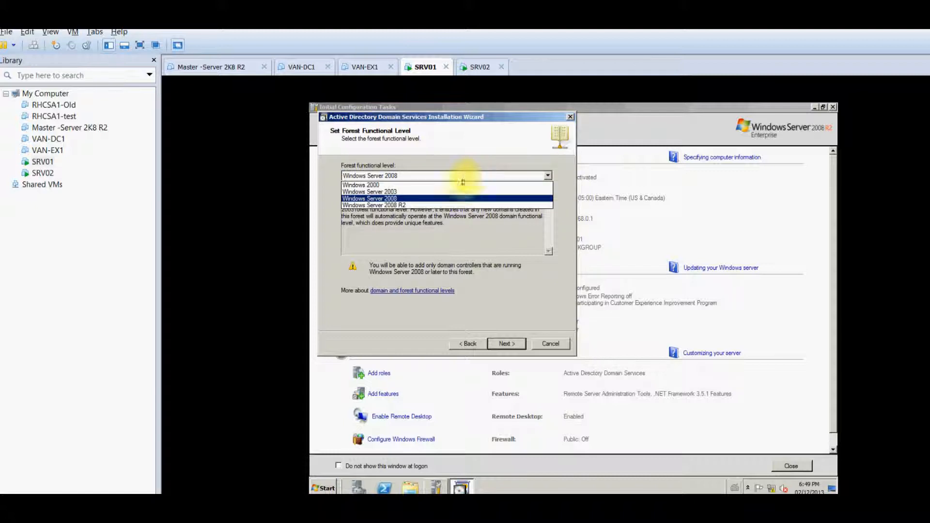
pyautogui.click(437, 204)
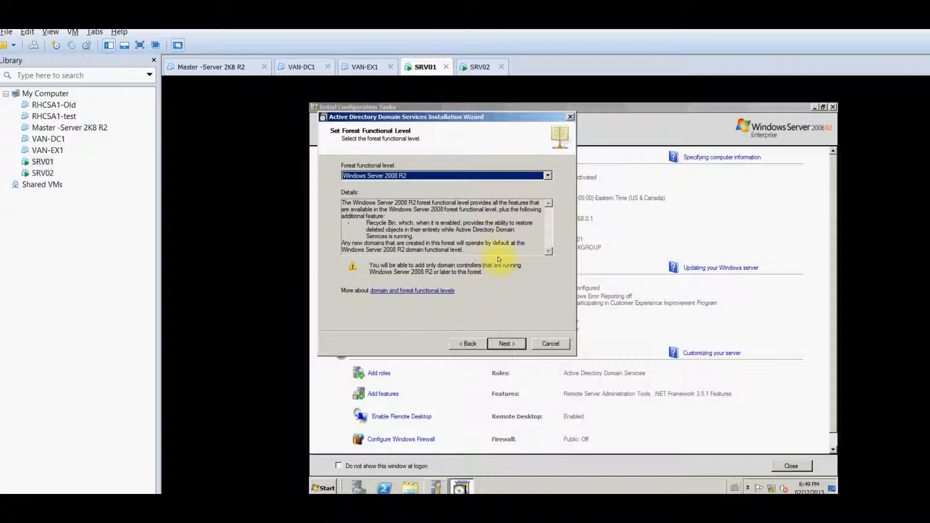
pyautogui.click(507, 344)
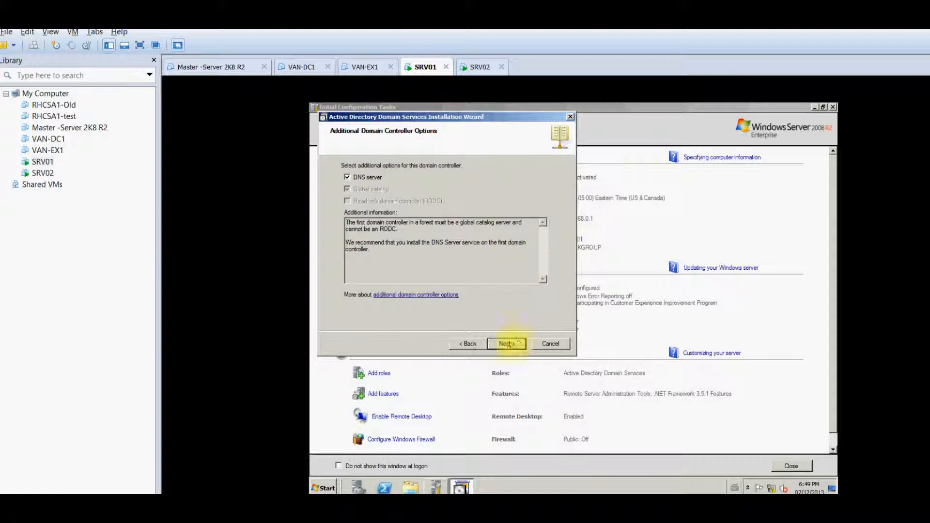
# Keep DNS server enabled and accept the DNS delegation warning
pyautogui.click(346, 178)
pyautogui.click(346, 177)
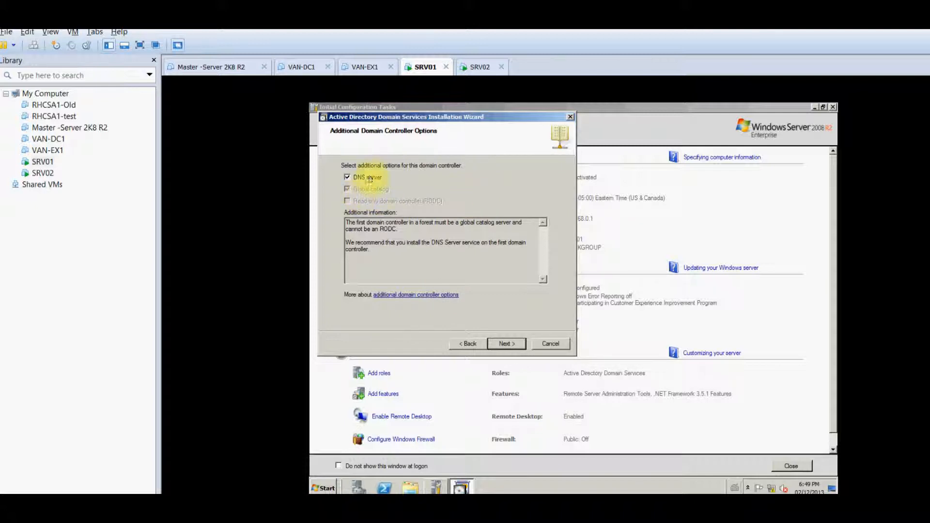
pyautogui.click(506, 343)
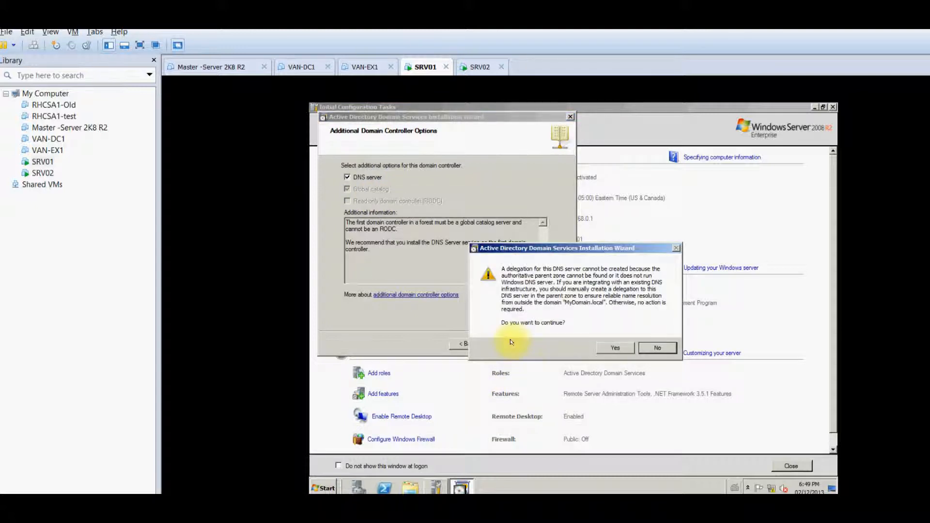
pyautogui.click(624, 348)
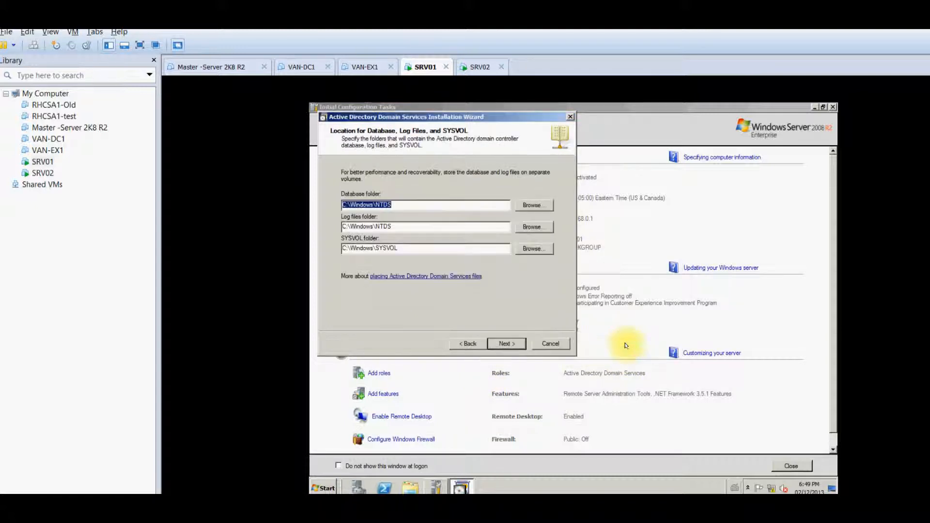
# Keep the default database, log files and SYSVOL folder locations
pyautogui.click(423, 249)
pyautogui.click(425, 228)
pyautogui.click(516, 344)
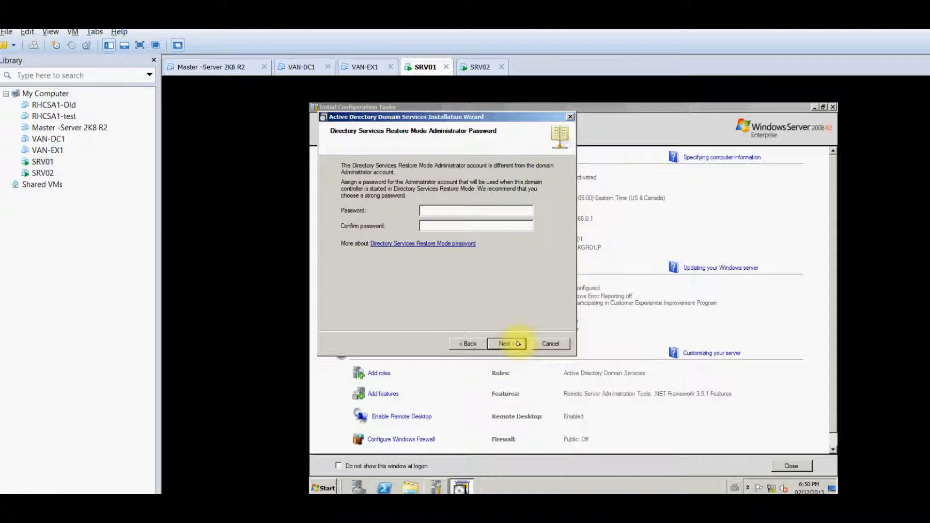
# Enter and confirm the restore mode administrator password, then start the AD DS installation from the Summary
pyautogui.write('Pa$$w0rd')
pyautogui.press('Tab')
pyautogui.write('Pa$$w0rd')
pyautogui.click(514, 343)
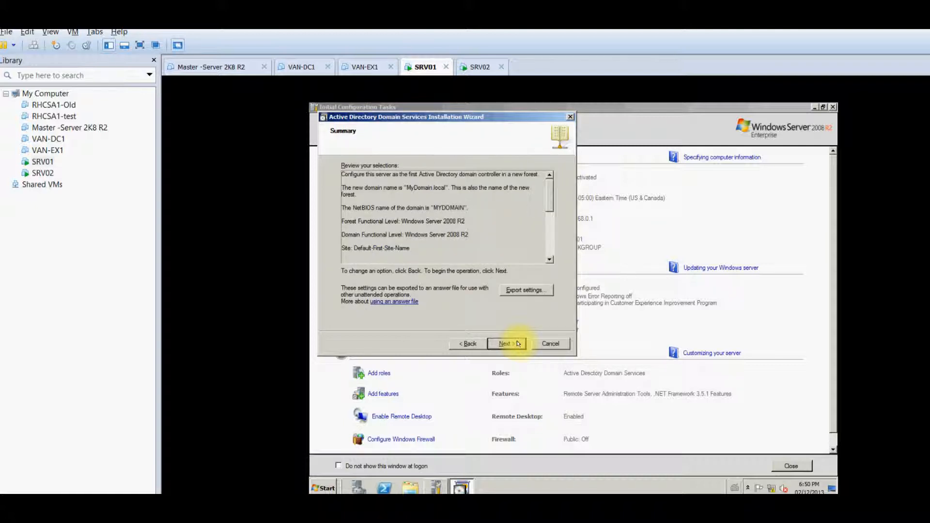
pyautogui.click(517, 343)
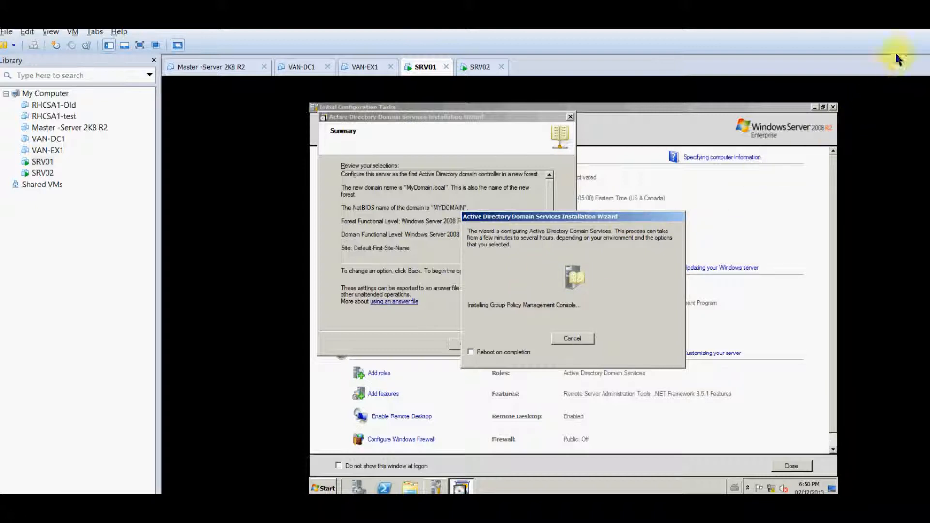
# Finish the AD DS wizard, restart SRV01 now, and bring up SRV02
pyautogui.click(922, 21)
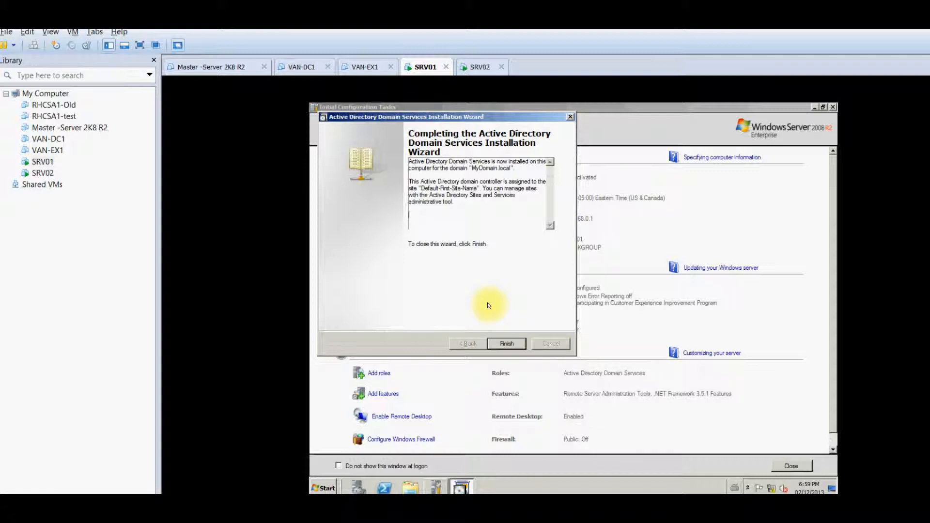
pyautogui.click(501, 345)
pyautogui.click(529, 313)
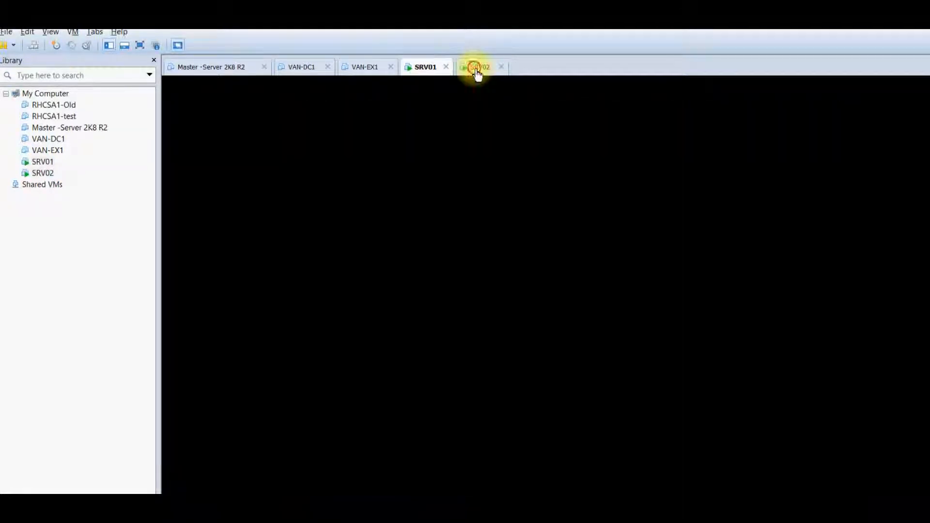
pyautogui.click(477, 70)
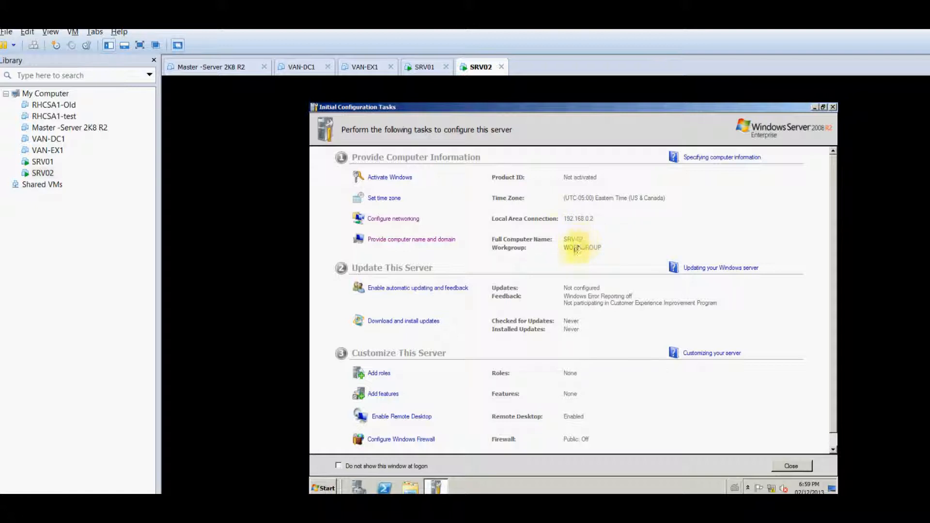
# Return to SRV01 and let it boot to the Windows log-on prompt
pyautogui.click(420, 70)
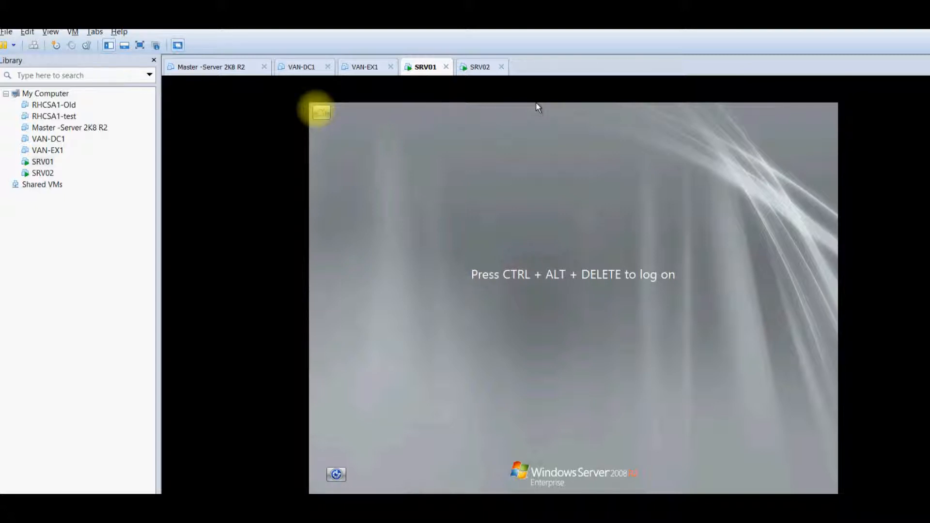
# Log on to SRV01 as the MYDOMAIN Administrator, briefly checking SRV02 afterwards
pyautogui.click(34, 46)
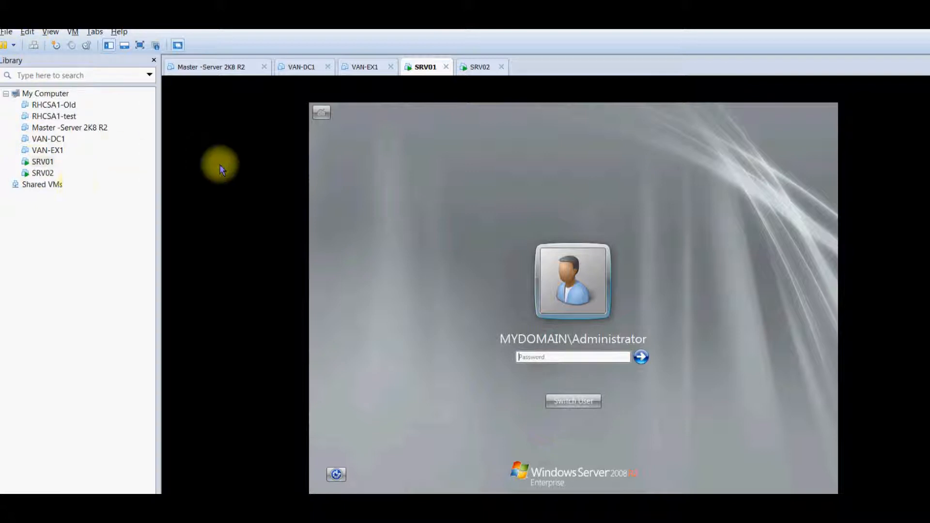
pyautogui.click(527, 354)
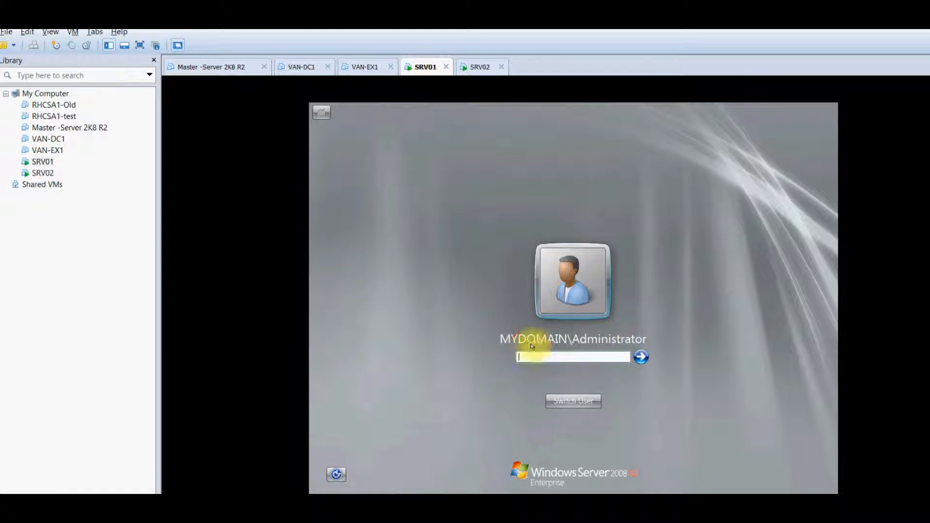
pyautogui.write('Pa$$w0rd')
pyautogui.press('Return')
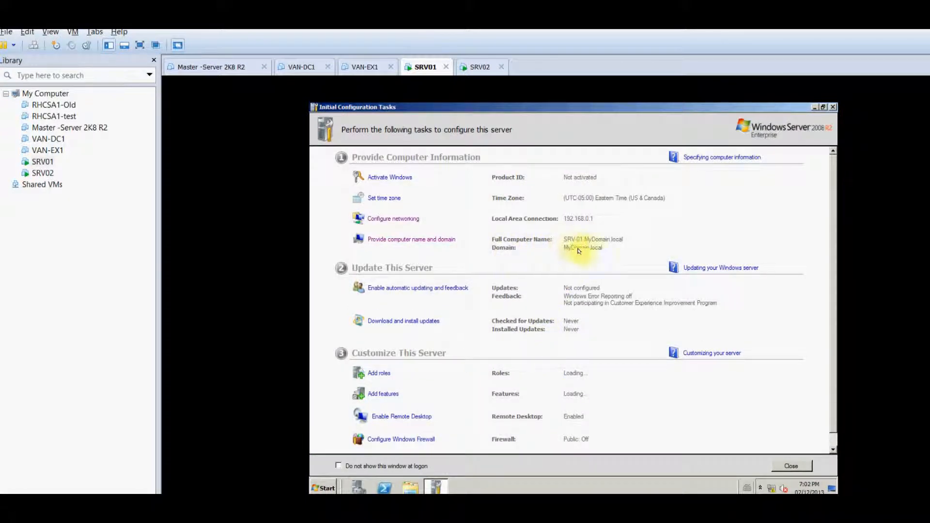
pyautogui.click(465, 65)
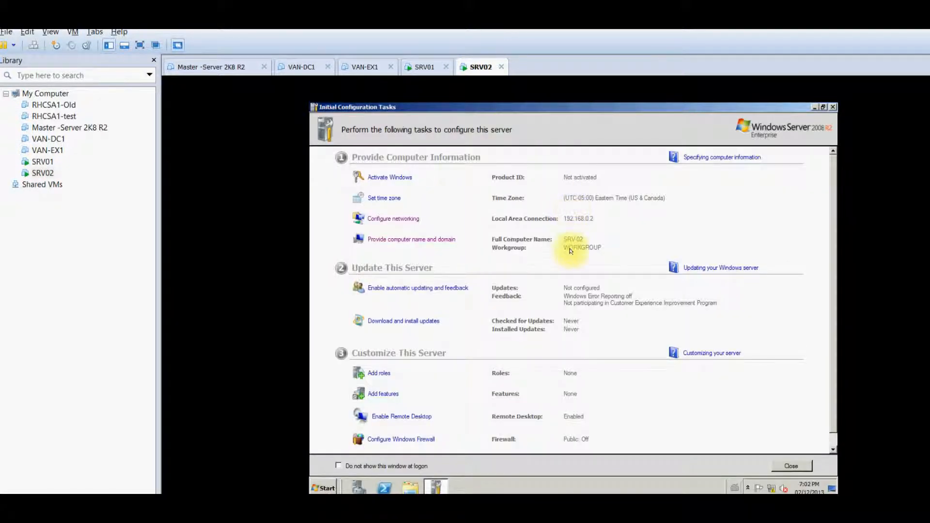
pyautogui.click(425, 66)
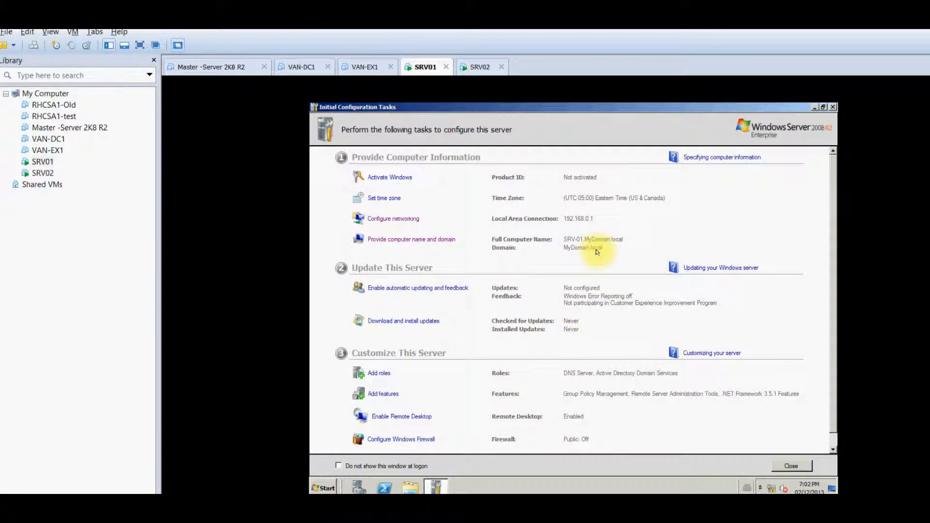
# Browse \\srv-01 to confirm the NETLOGON and SYSVOL shares, then close it and minimize Initial Configuration Tasks
pyautogui.click(326, 489)
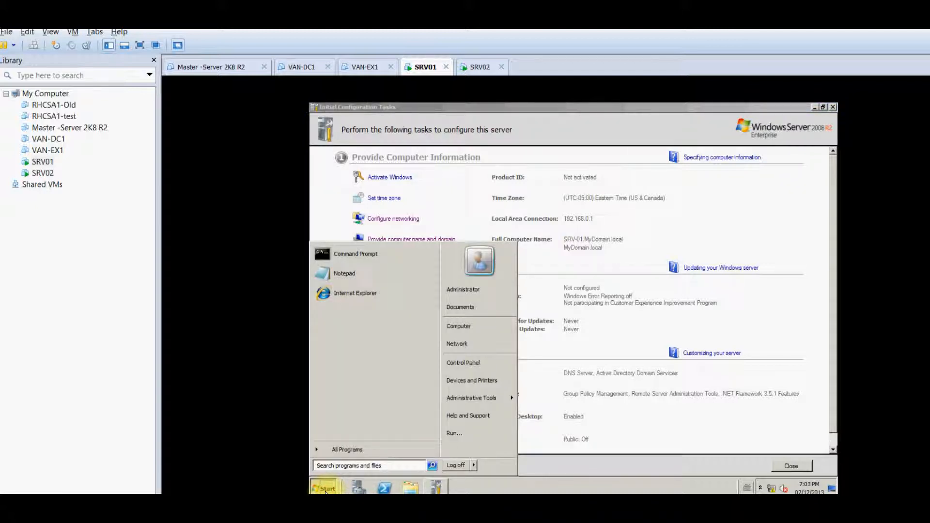
pyautogui.write('//')
pyautogui.press('BackSpace')
pyautogui.press('BackSpace')
pyautogui.write('\\srv-01')
pyautogui.press('Return')
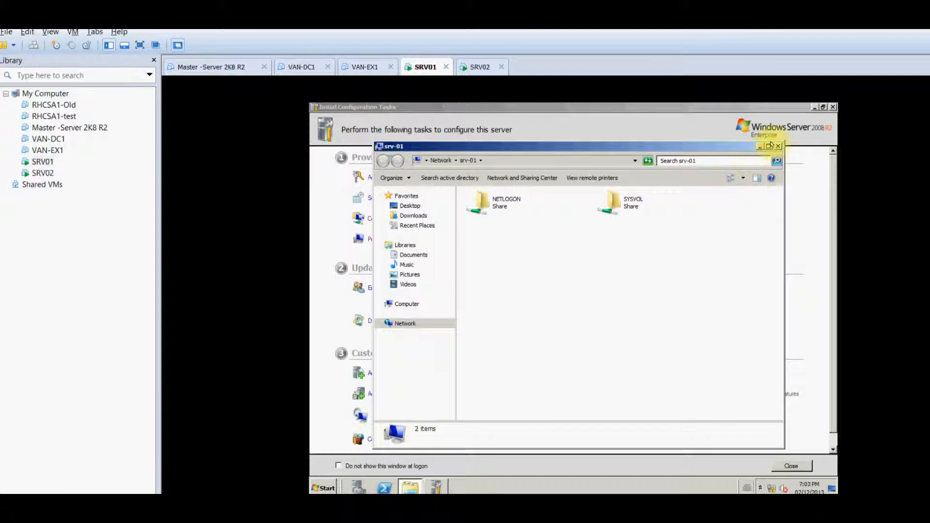
pyautogui.click(632, 204)
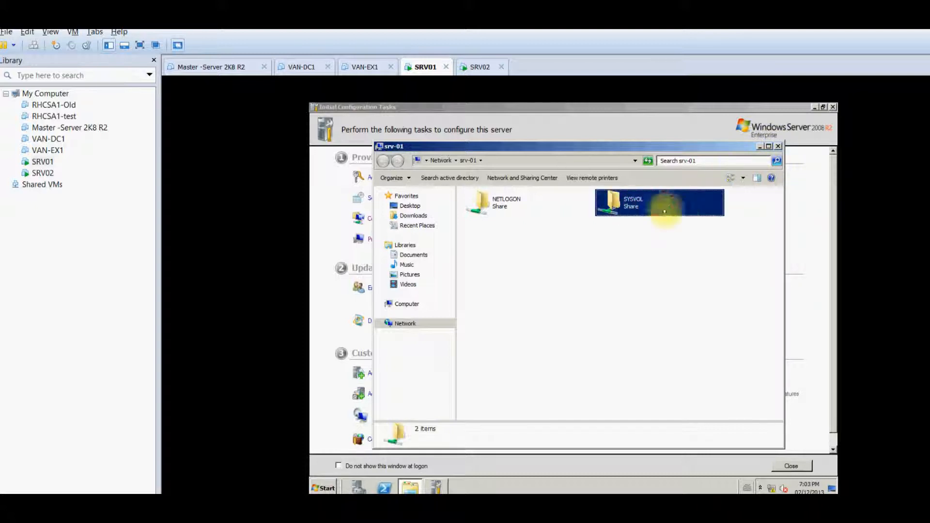
pyautogui.click(778, 146)
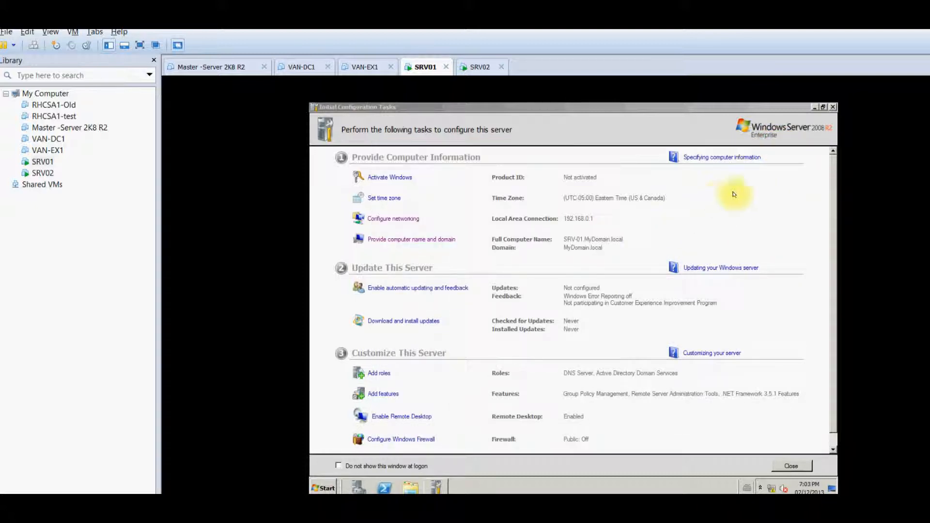
pyautogui.click(814, 107)
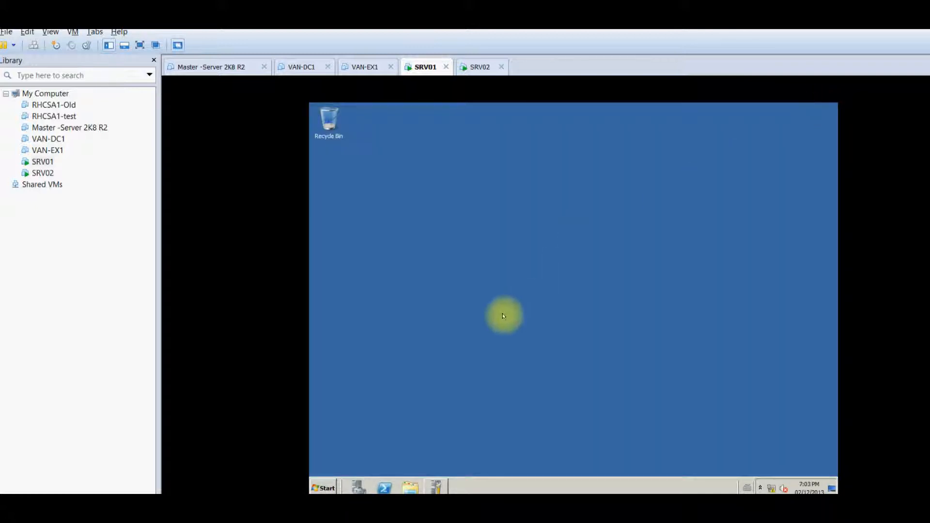
# Browse Start > All Programs > Administrative Tools, then restore Initial Configuration Tasks
pyautogui.click(323, 488)
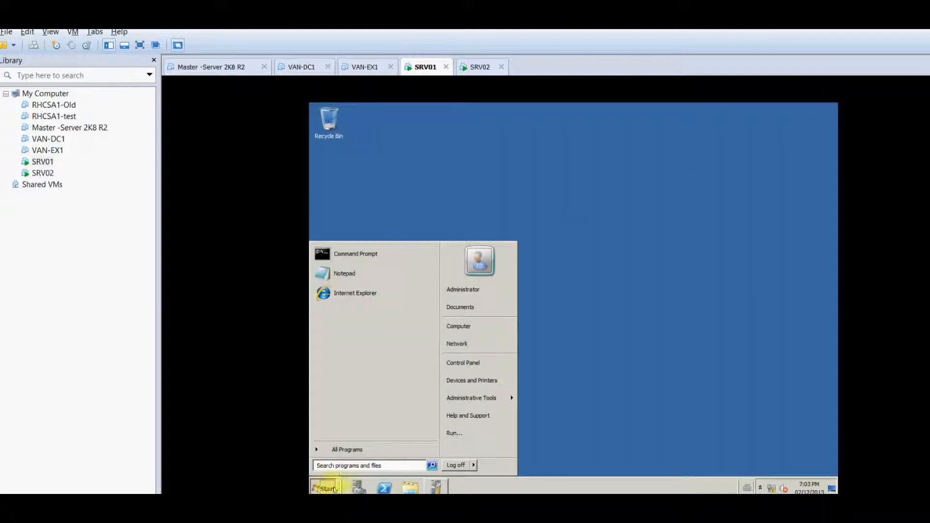
pyautogui.click(361, 445)
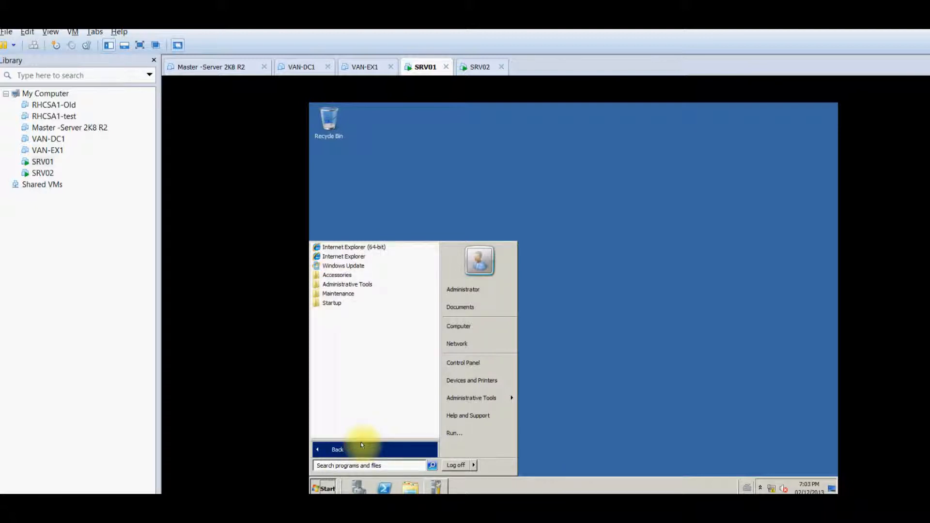
pyautogui.moveTo(514, 398)
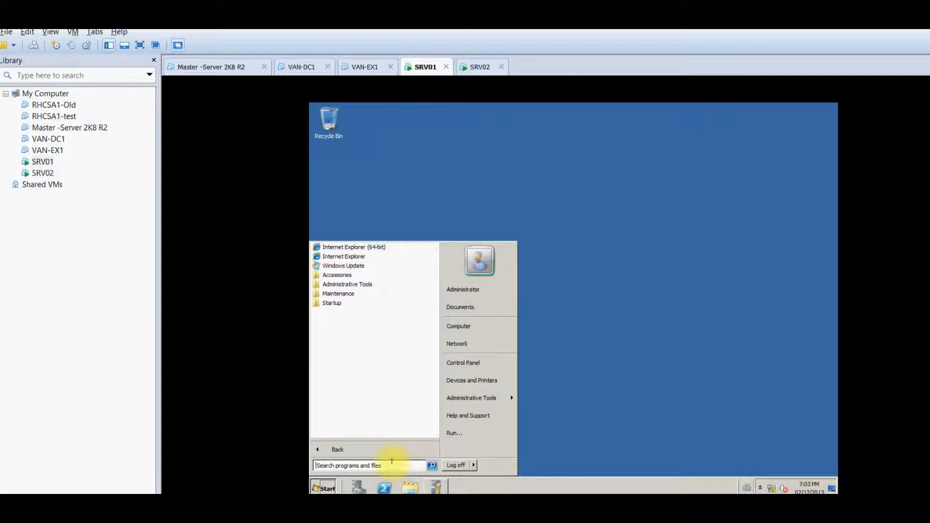
pyautogui.click(433, 487)
pyautogui.click(433, 487)
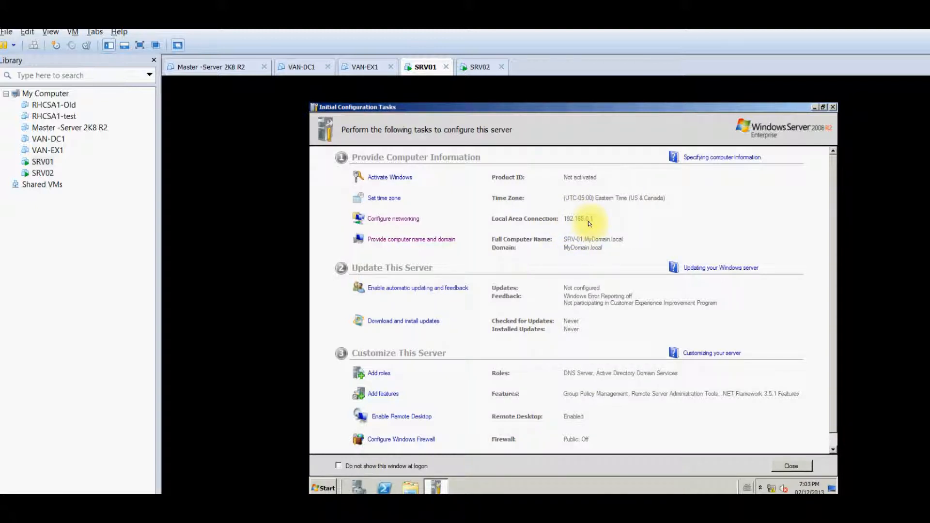
# Show the detailed IP settings of SRV01's Local Area Connection
pyautogui.click(386, 220)
pyautogui.rightClick(433, 200)
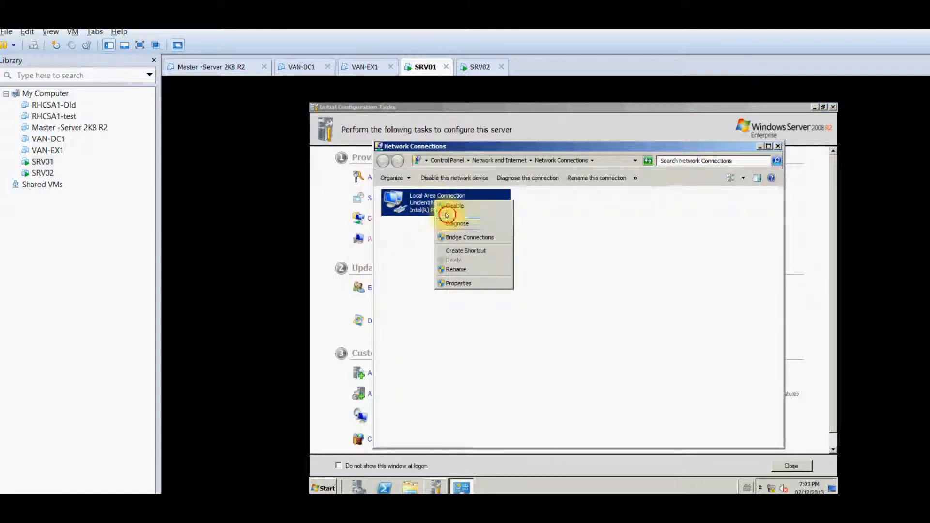
pyautogui.click(446, 216)
pyautogui.click(515, 287)
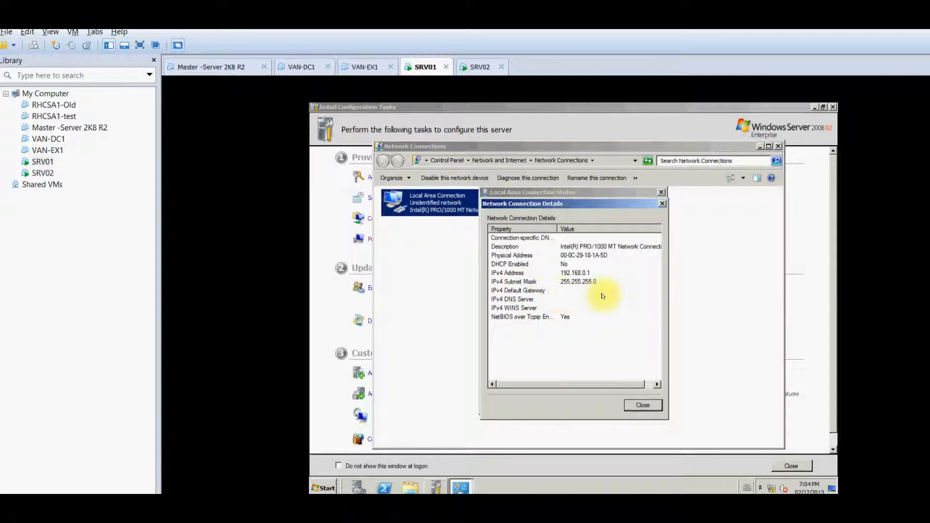
# Show SRV02's Local Area Connection details: IPv4 192.168.0.2, DNS server 192.168.0.1
pyautogui.click(477, 69)
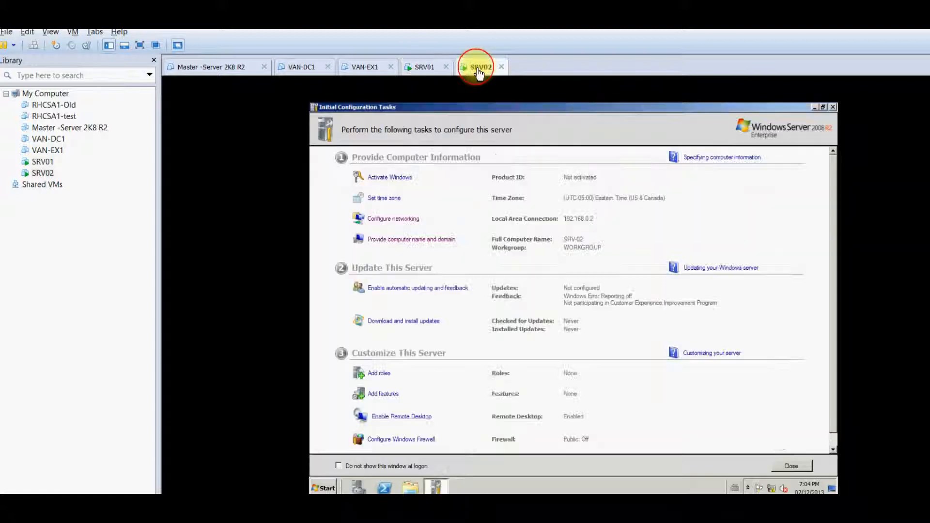
pyautogui.click(407, 219)
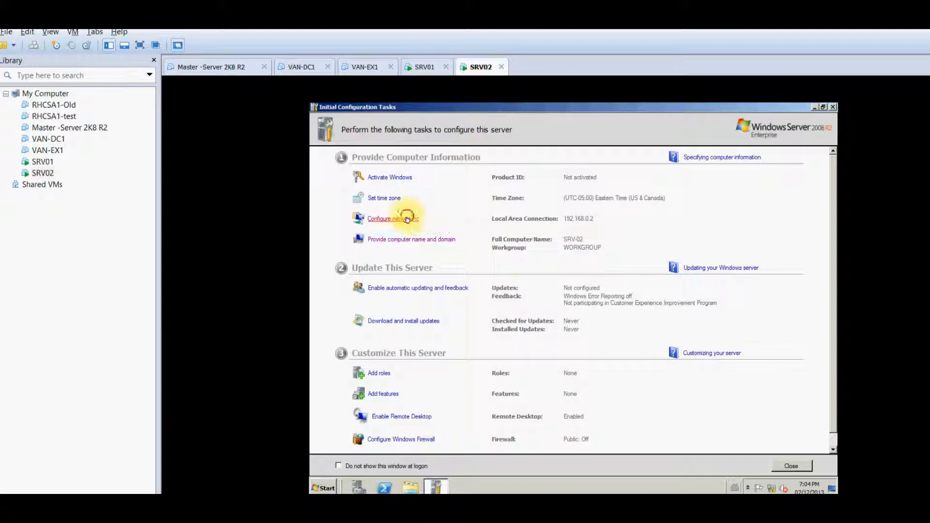
pyautogui.rightClick(425, 206)
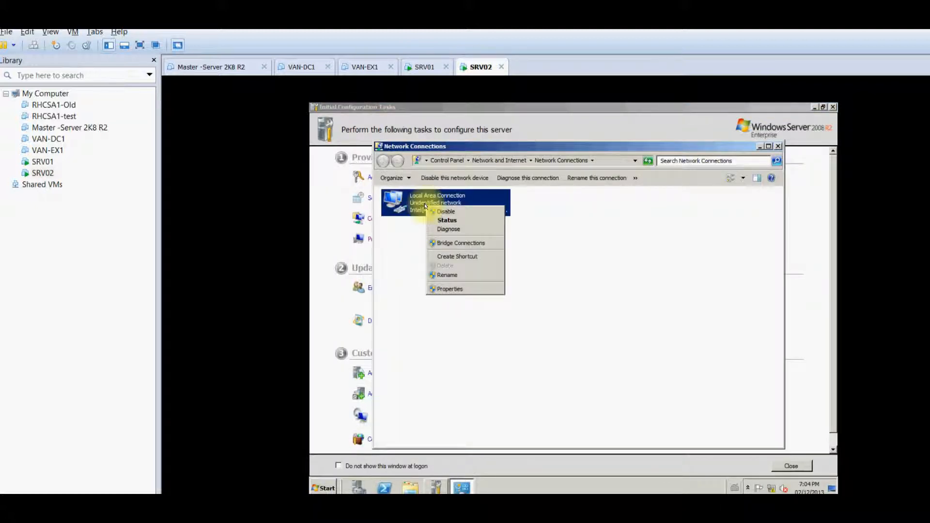
pyautogui.click(444, 221)
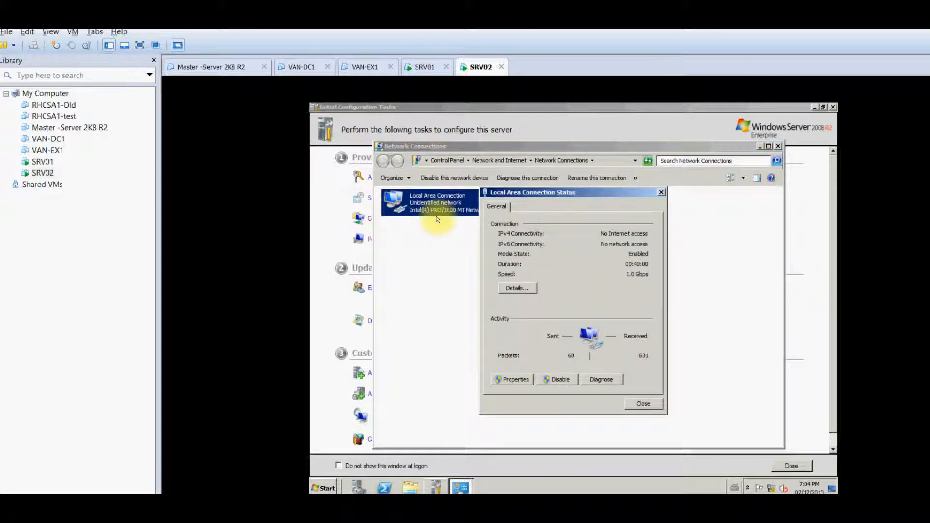
pyautogui.click(516, 290)
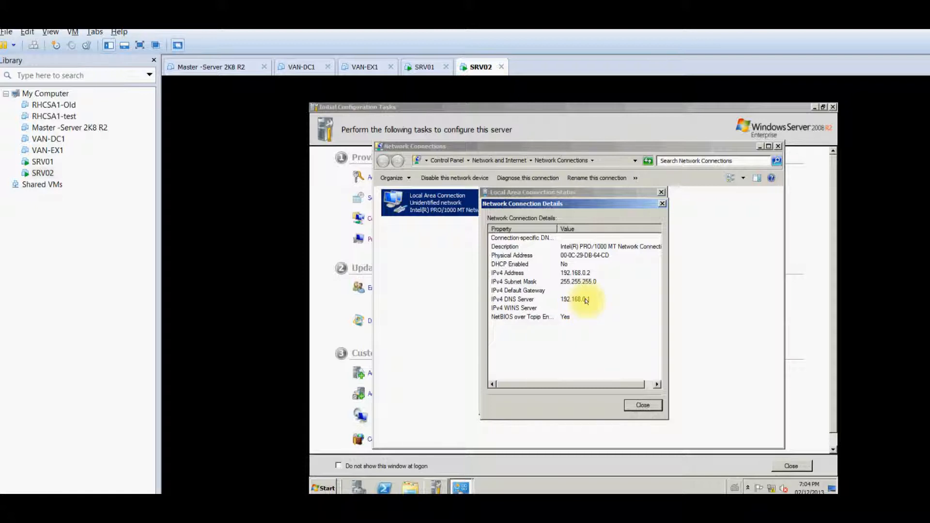
# In SRV01's IPv4 settings, change the preferred DNS server from 127.0.0.1 to 192.168.0.1 and save
pyautogui.click(425, 67)
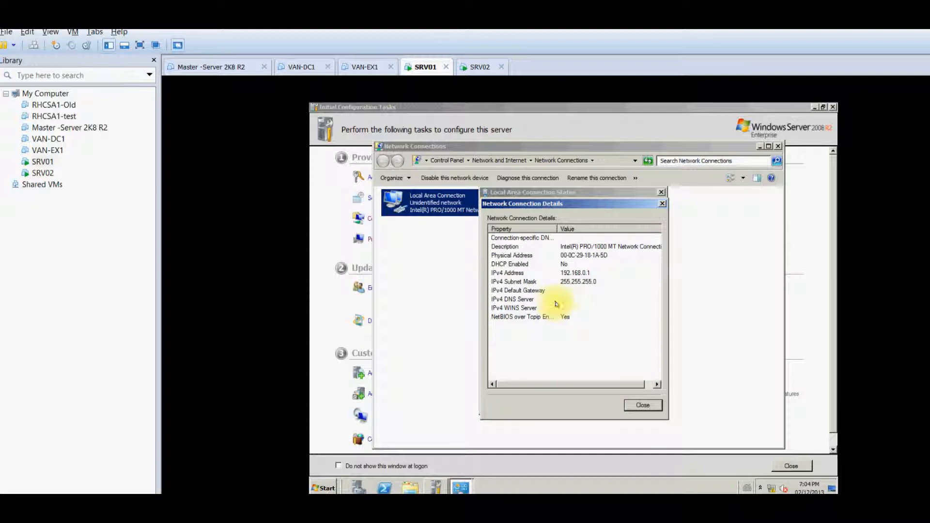
pyautogui.click(634, 405)
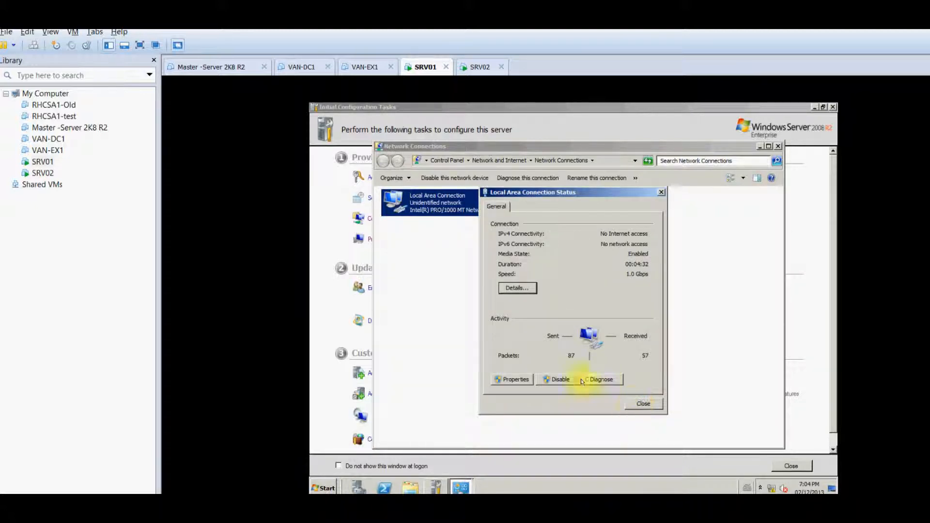
pyautogui.click(513, 380)
pyautogui.click(560, 318)
pyautogui.doubleClick(560, 317)
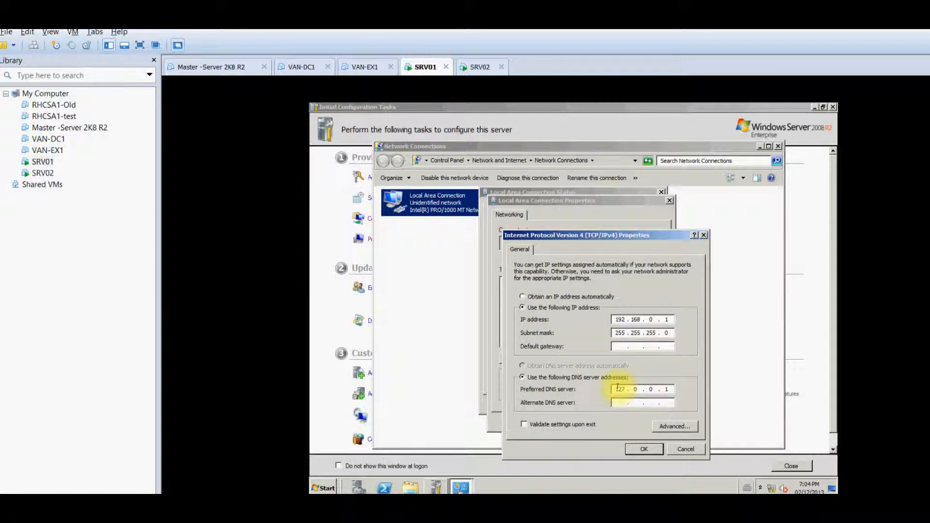
pyautogui.press('BackSpace')
pyautogui.press('BackSpace')
pyautogui.press('BackSpace')
pyautogui.press('BackSpace')
pyautogui.press('BackSpace')
pyautogui.write('192 . 168')
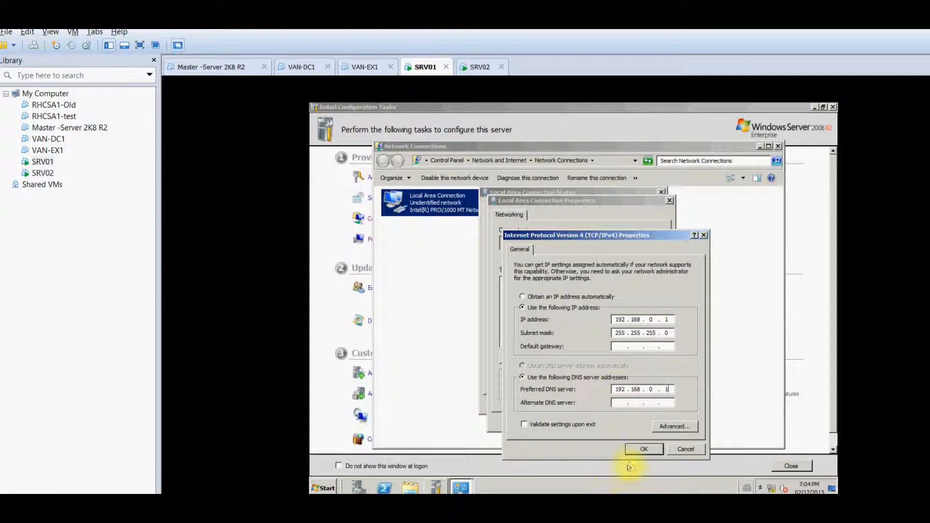
pyautogui.click(640, 447)
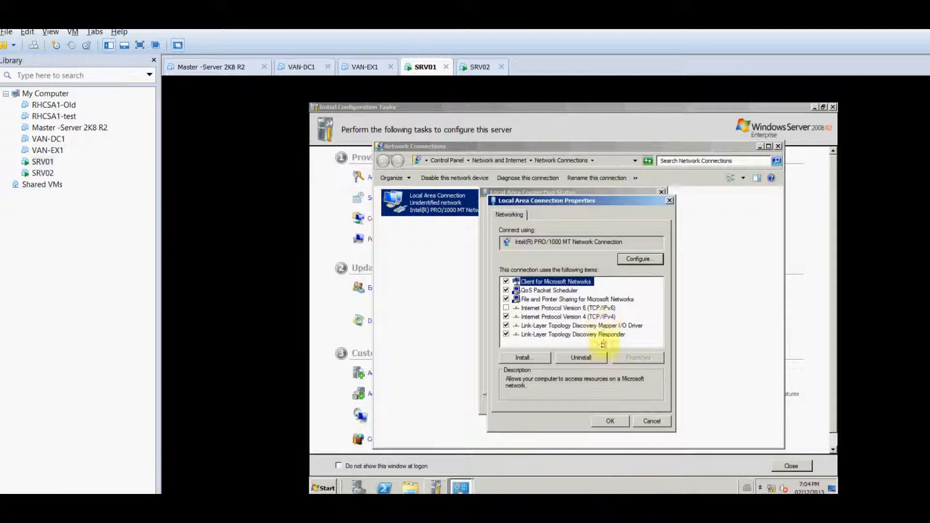
pyautogui.click(605, 419)
pyautogui.click(635, 405)
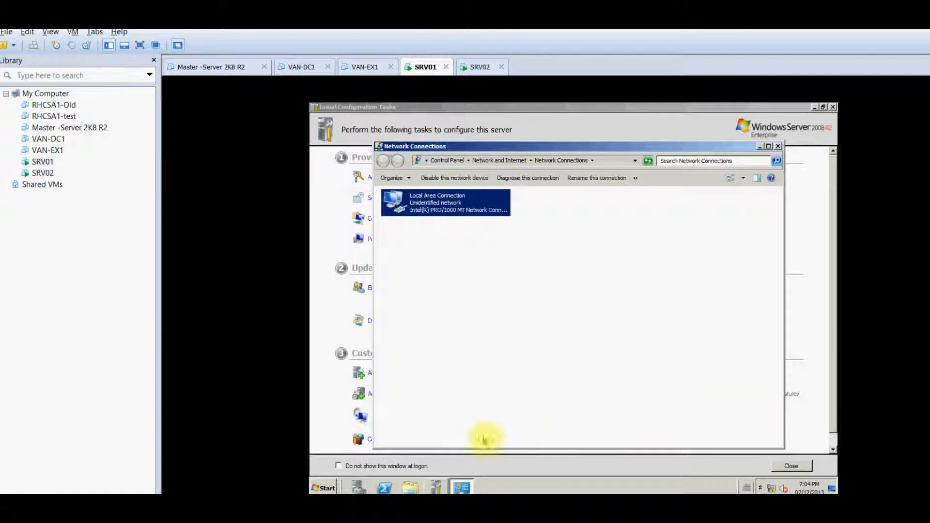
# Run nslookup in an administrator Command Prompt on SRV01; it times out with server UnKnown at 192.168.0.1
pyautogui.click(322, 487)
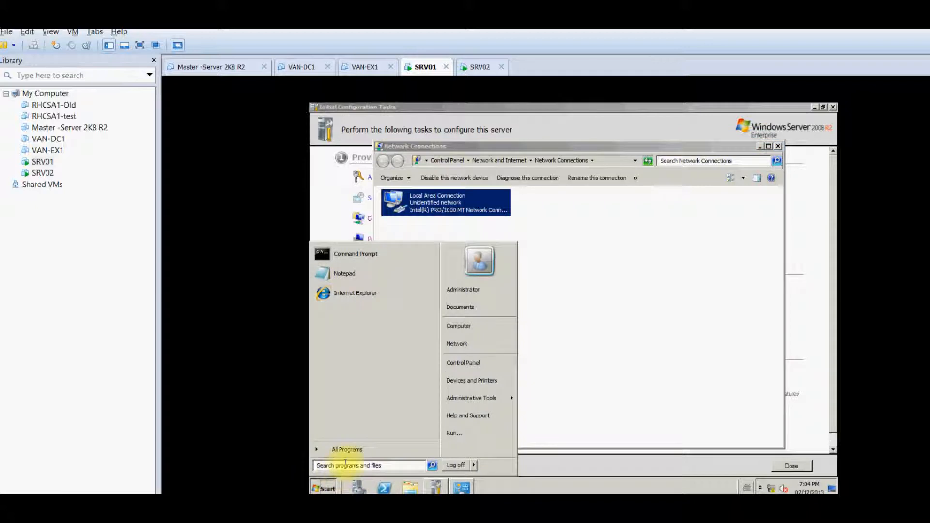
pyautogui.click(372, 253)
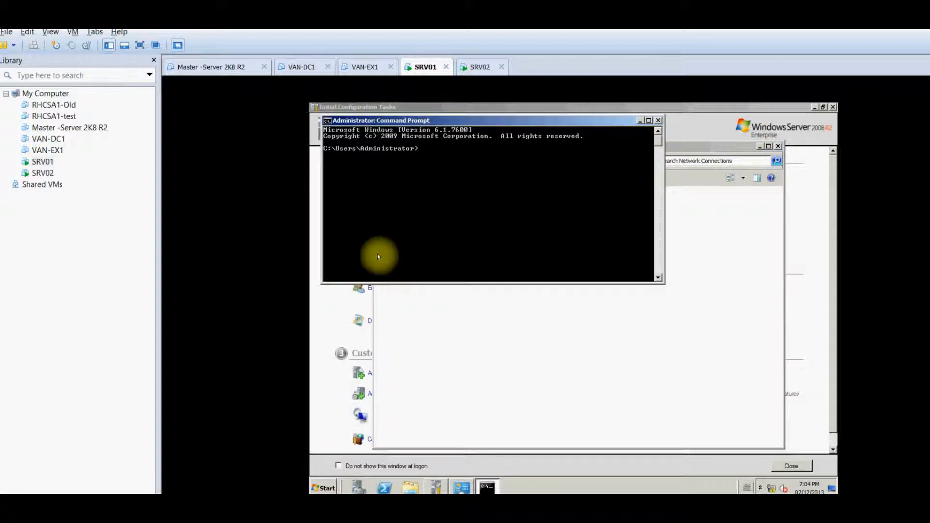
pyautogui.write('nslook')
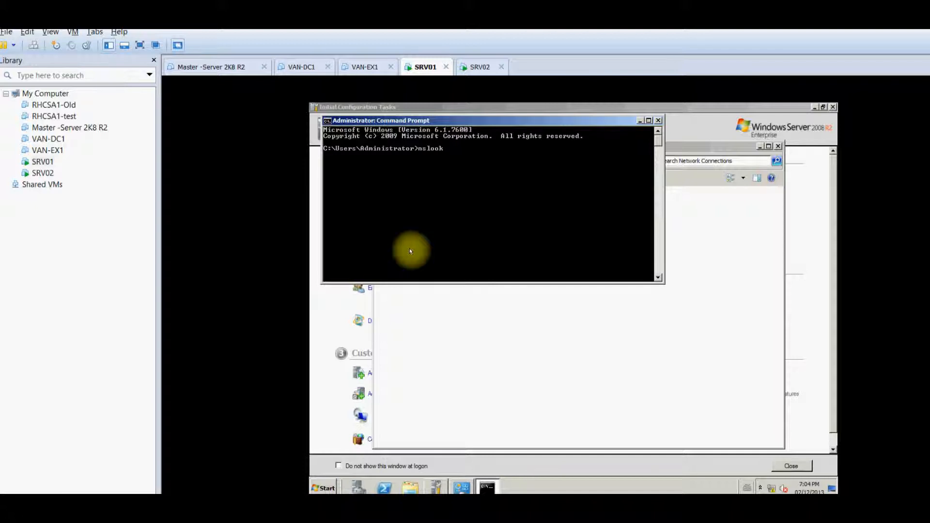
pyautogui.write('up')
pyautogui.press('Return')
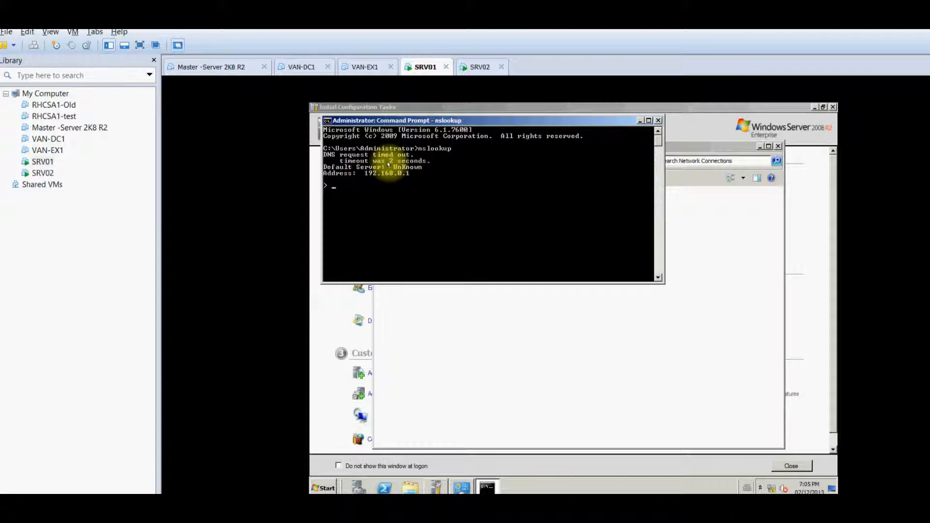
pyautogui.click(556, 356)
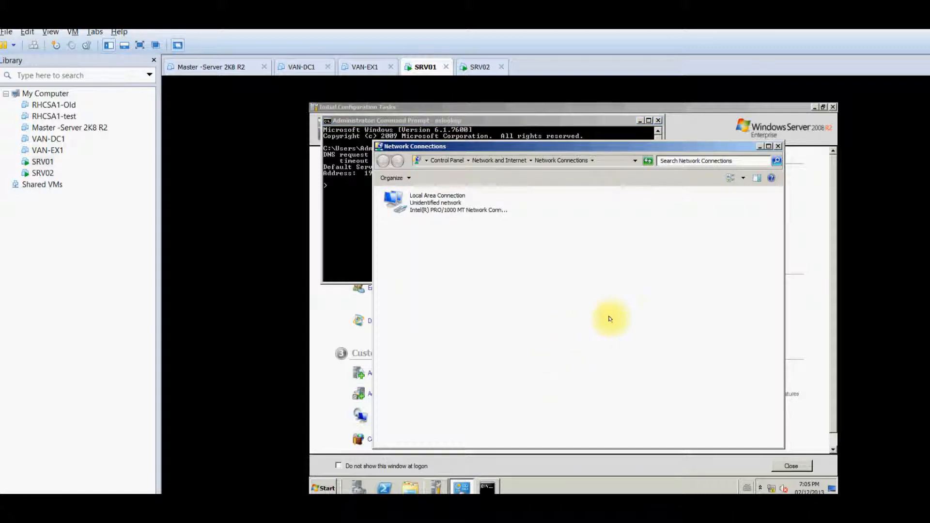
# Launch DNS Manager from Administrative Tools and browse SRV-01's Forward and Reverse Lookup Zones
pyautogui.click(320, 487)
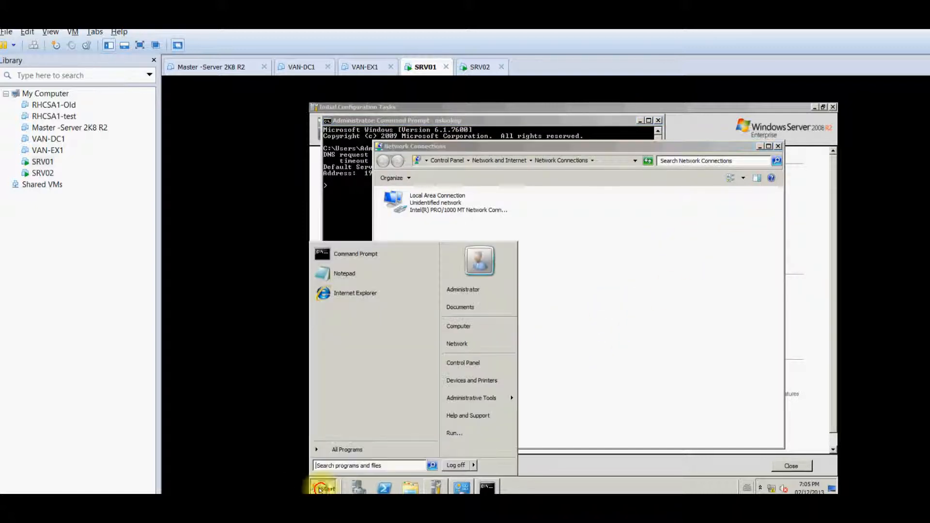
pyautogui.moveTo(481, 398)
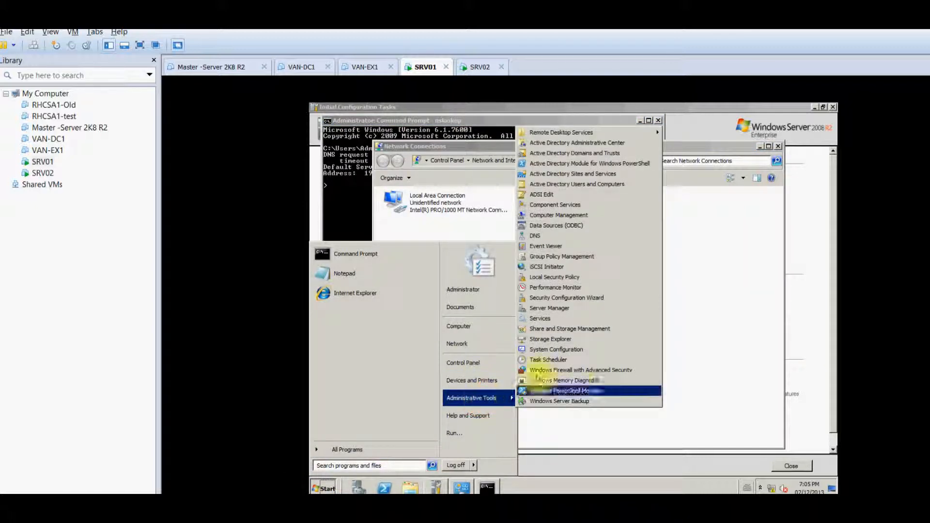
pyautogui.click(551, 236)
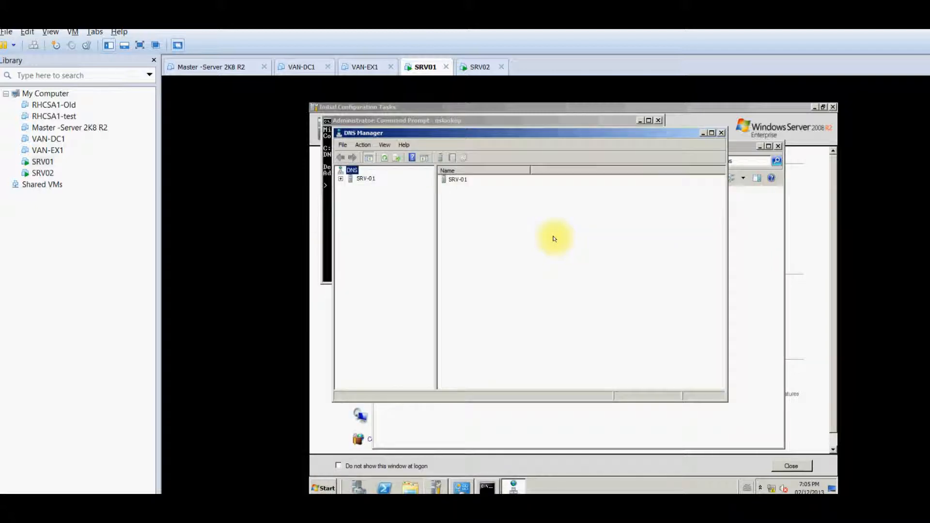
pyautogui.click(340, 178)
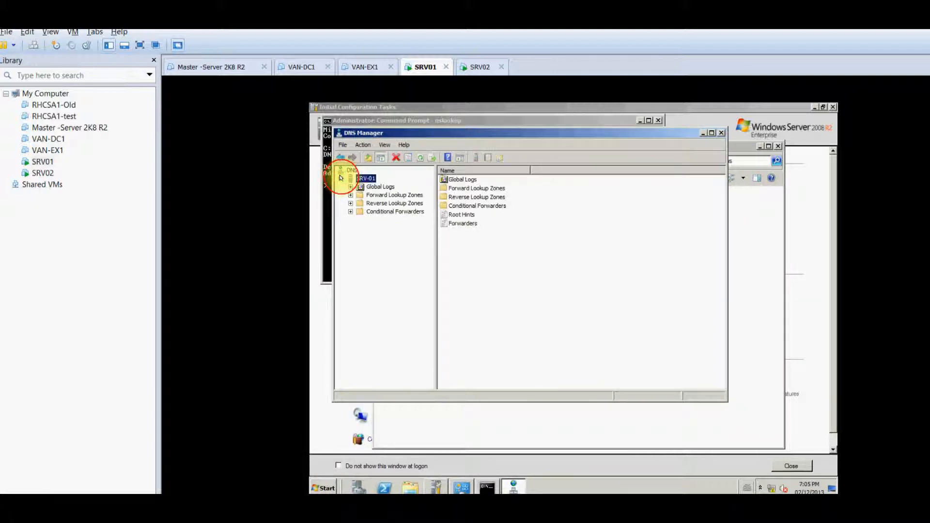
pyautogui.click(389, 196)
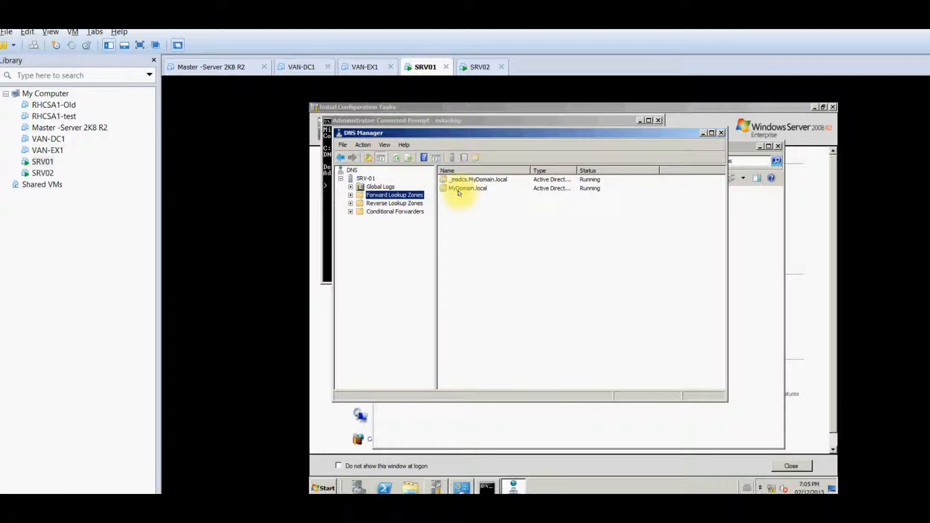
pyautogui.click(391, 204)
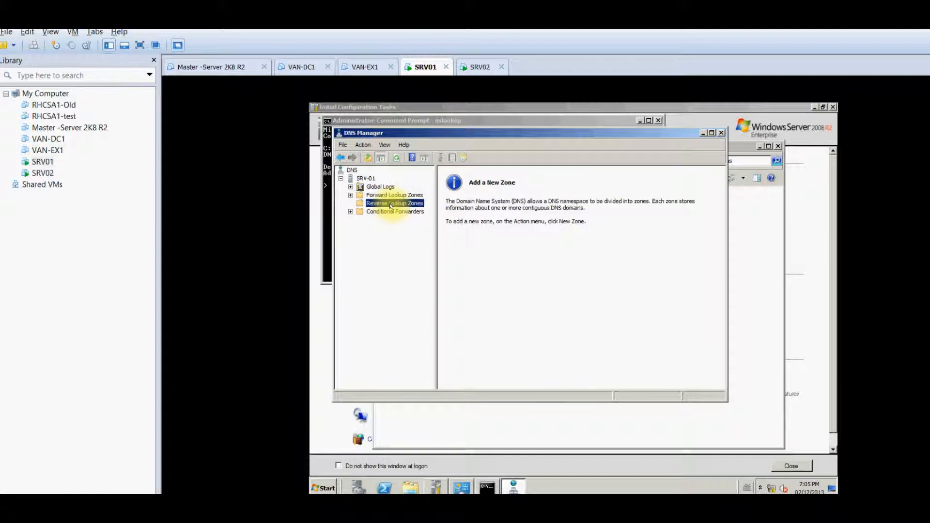
pyautogui.rightClick(396, 203)
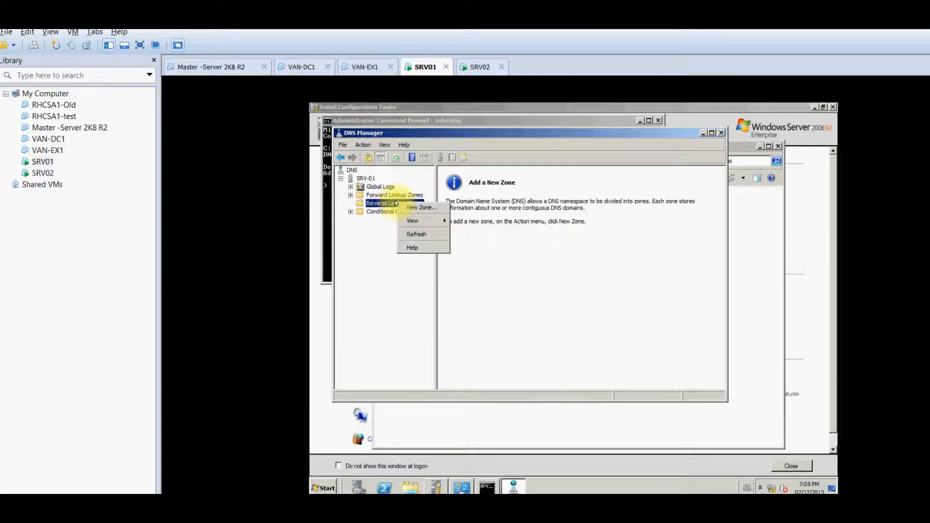
# Start a new primary, AD-stored, domain-replicated IPv4 reverse lookup zone in the New Zone wizard
pyautogui.click(414, 208)
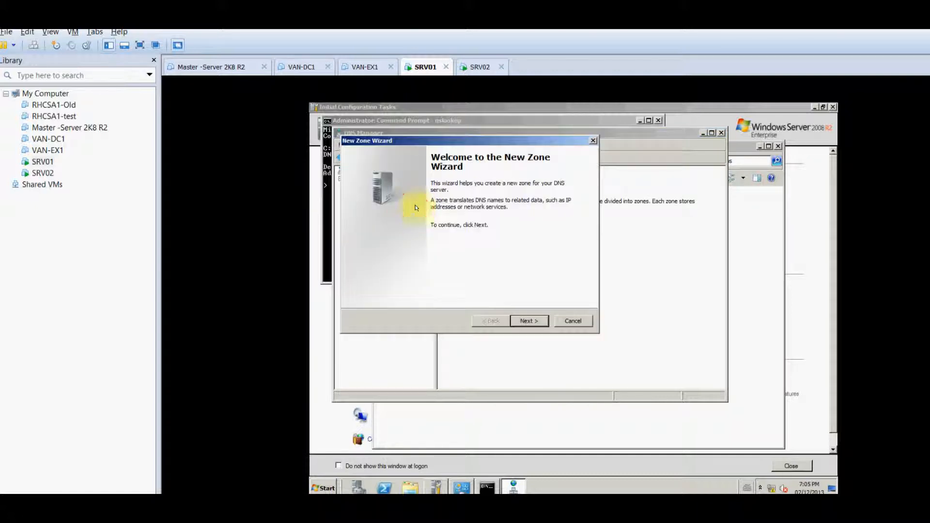
pyautogui.click(529, 321)
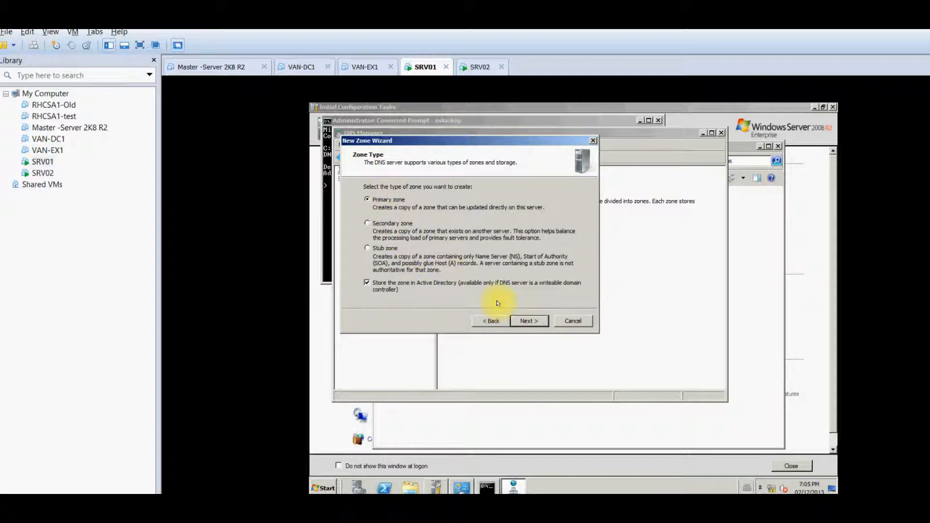
pyautogui.click(528, 321)
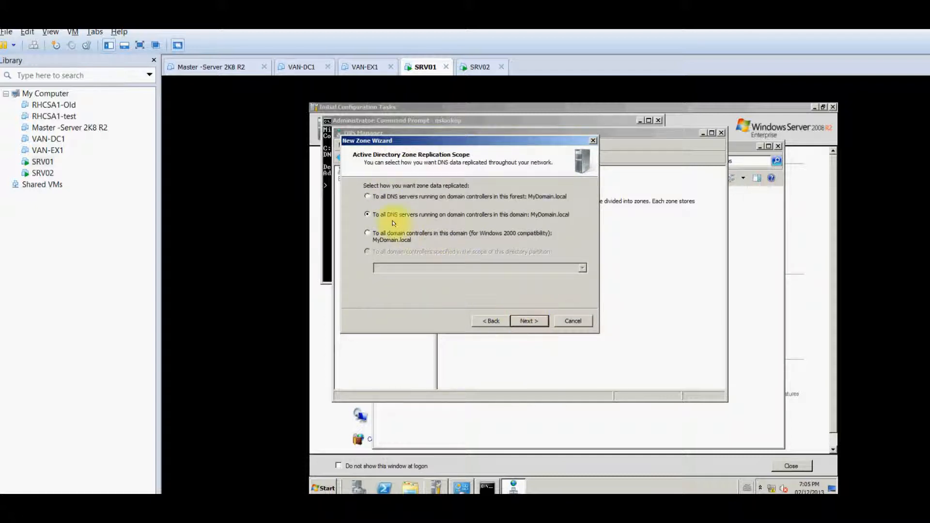
pyautogui.click(525, 323)
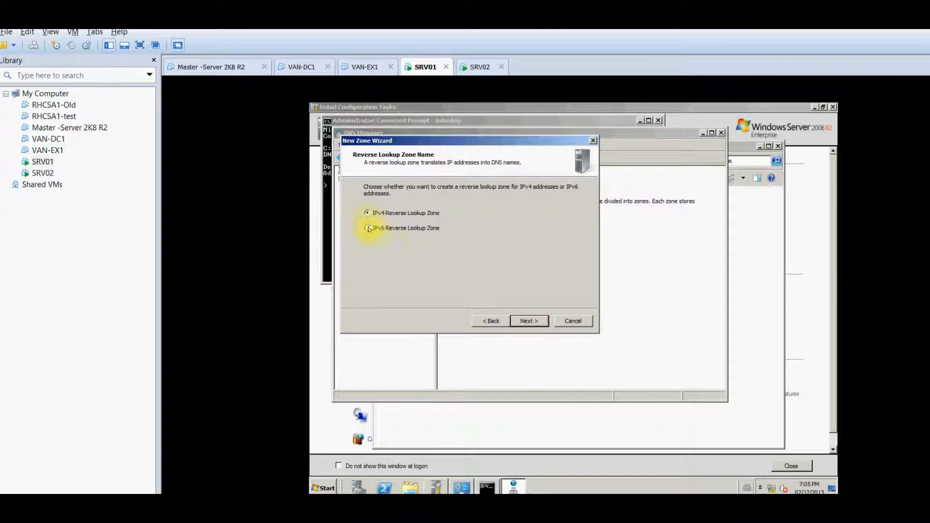
pyautogui.click(529, 321)
# Enter network ID 192.168.0 with secure-only updates and finish, creating zone 0.168.192.in-addr.arpa
pyautogui.click(379, 207)
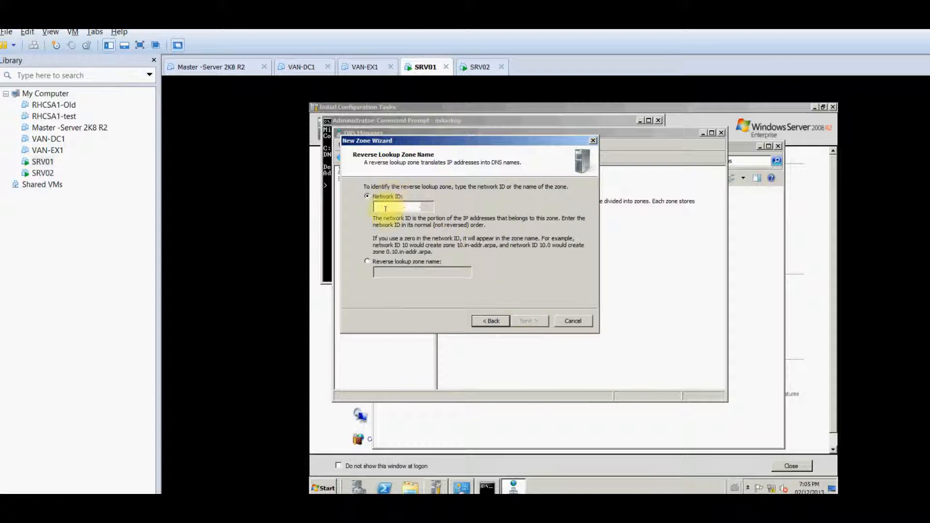
pyautogui.write('192.168.0.')
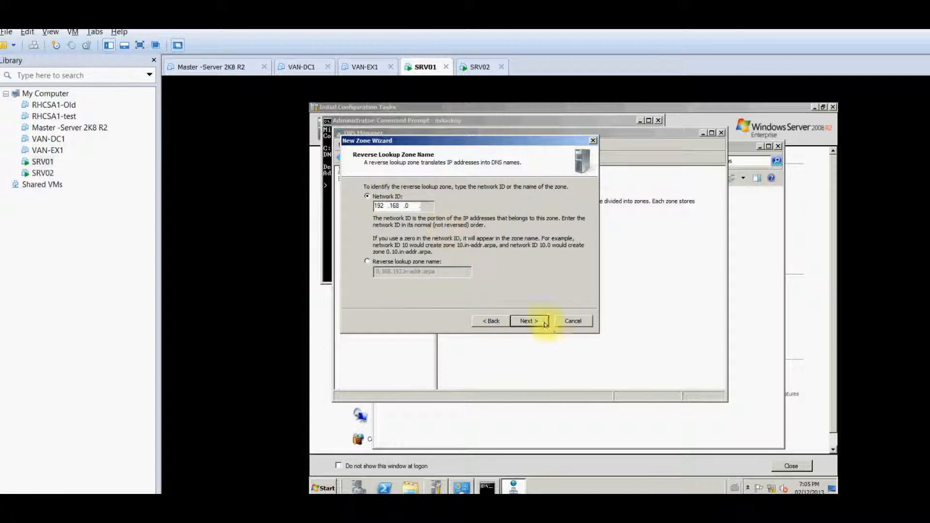
pyautogui.click(541, 323)
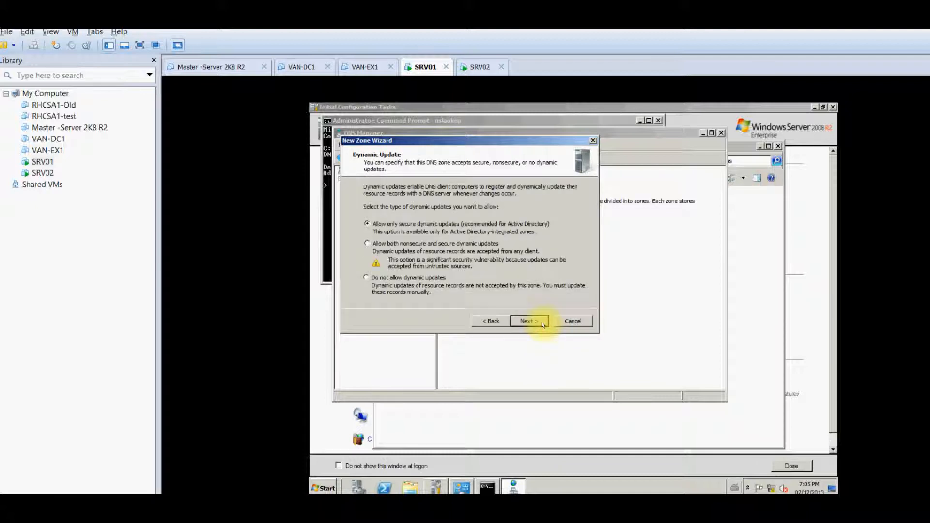
pyautogui.click(542, 323)
pyautogui.click(542, 323)
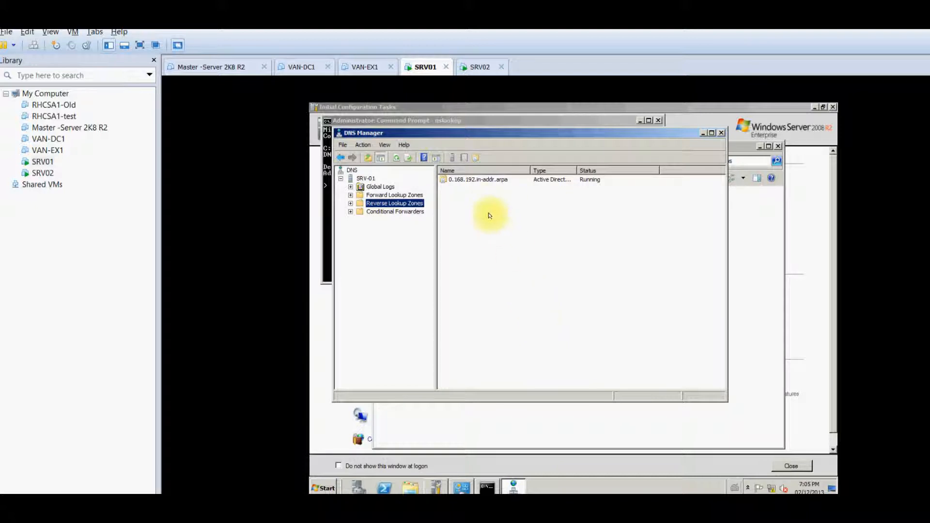
pyautogui.click(490, 180)
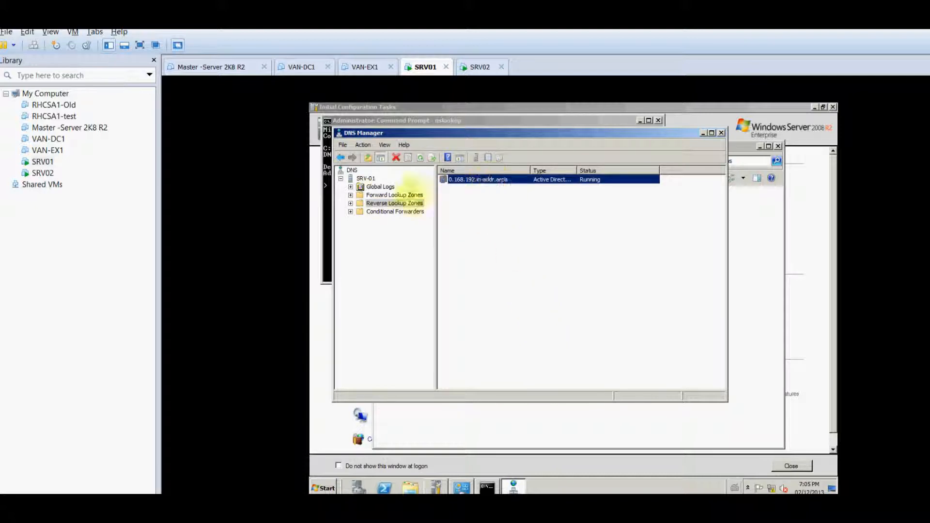
pyautogui.click(323, 226)
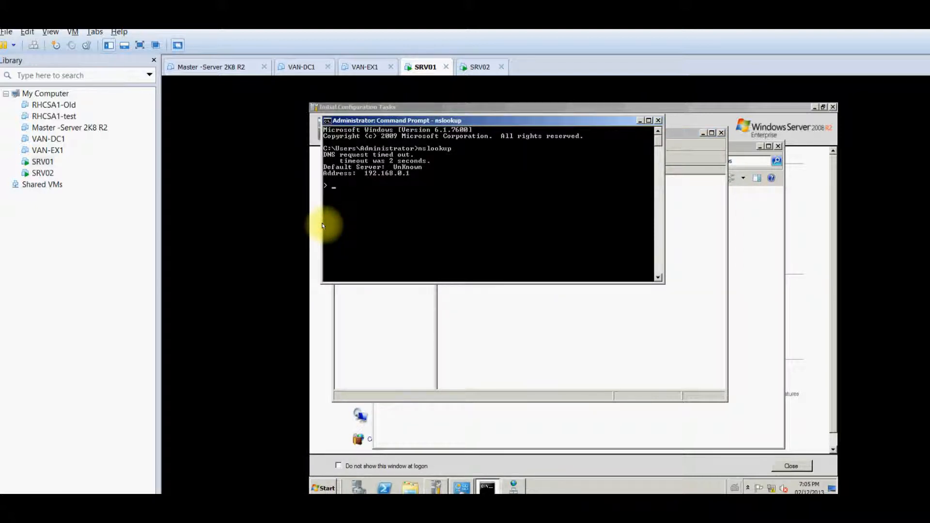
# Stop the hanging nslookup and flush SRV01's DNS cache with ipconfig /flushdns
pyautogui.hotkey('ctrl', 'c')
pyautogui.press('Up')
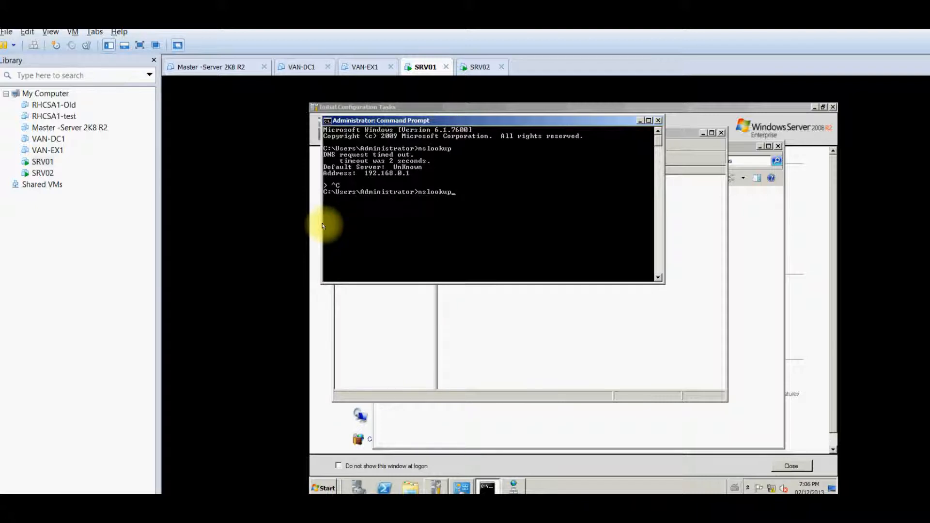
pyautogui.press('Return')
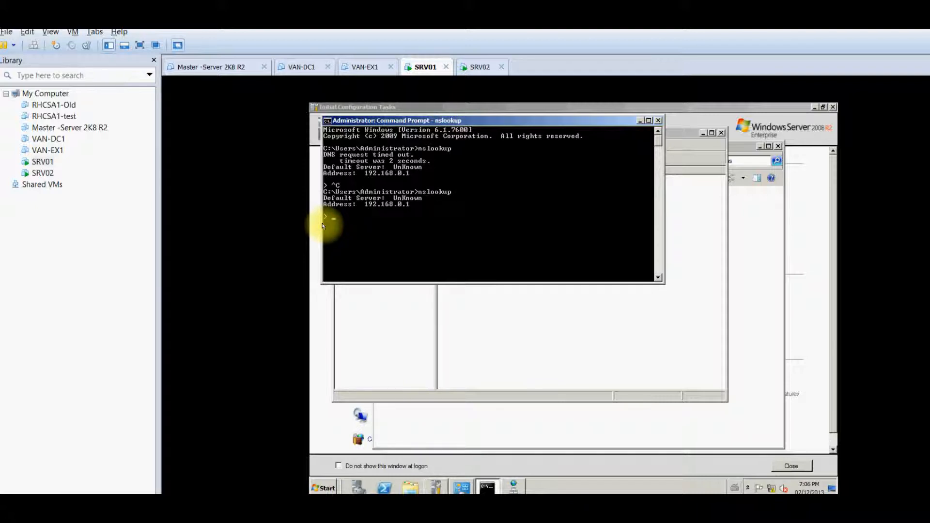
pyautogui.hotkey('ctrl', 'c')
pyautogui.write('ipconfig')
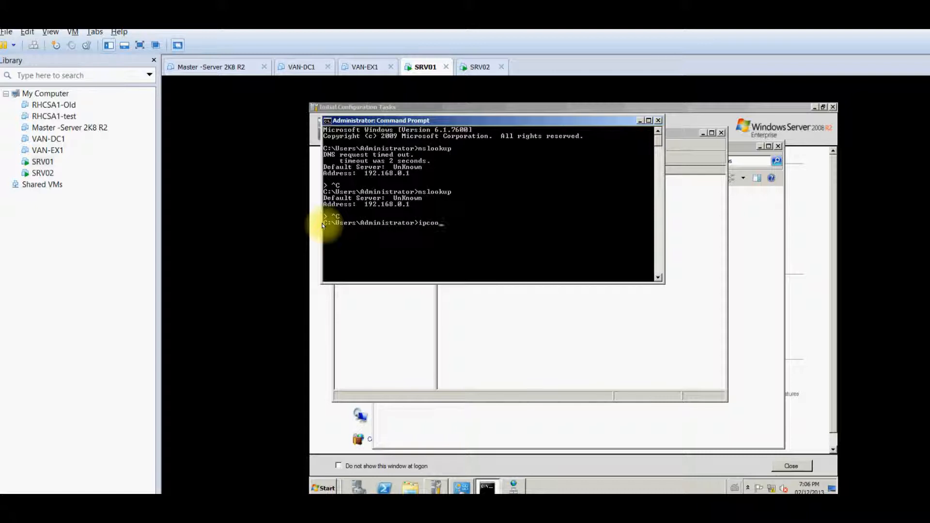
pyautogui.write(' /flushdns')
pyautogui.press('Return')
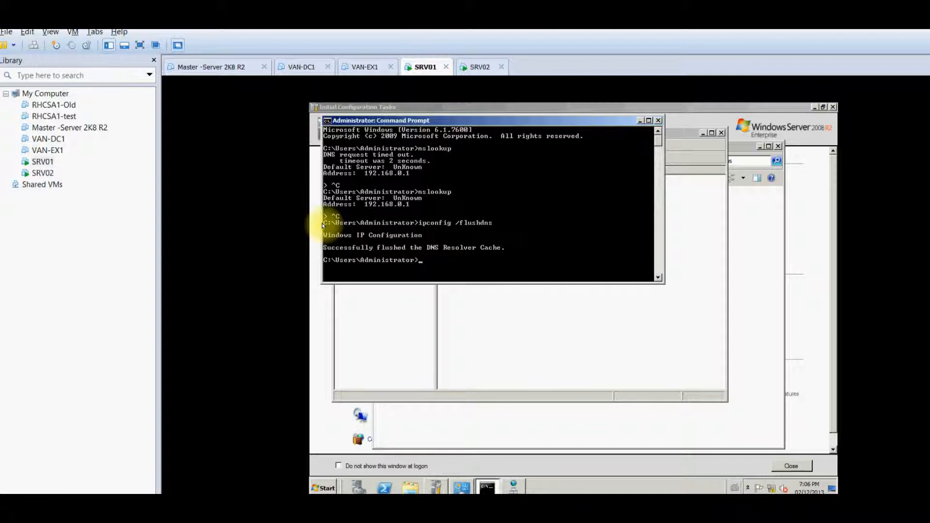
# Run ipconfig /registerdns and rerun nslookup, which now reports srv-01.mydomain.local as default server
pyautogui.press('Up')
pyautogui.press('BackSpace')
pyautogui.press('BackSpace')
pyautogui.press('BackSpace')
pyautogui.press('BackSpace')
pyautogui.press('BackSpace')
pyautogui.press('BackSpace')
pyautogui.press('BackSpace')
pyautogui.write('registerdns')
pyautogui.press('Return')
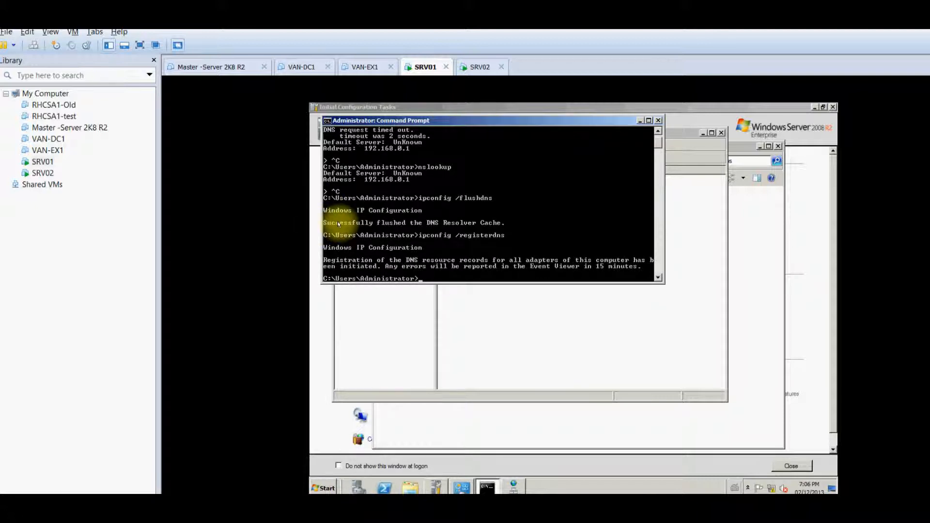
pyautogui.press('Up')
pyautogui.press('Up')
pyautogui.press('Up')
pyautogui.press('Return')
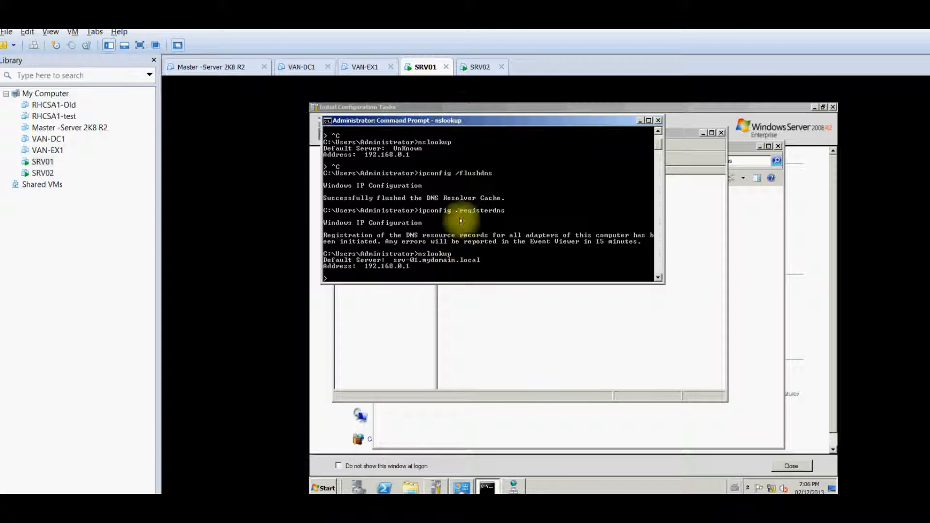
# On SRV02, close the connection details and Network Connections windows
pyautogui.click(480, 68)
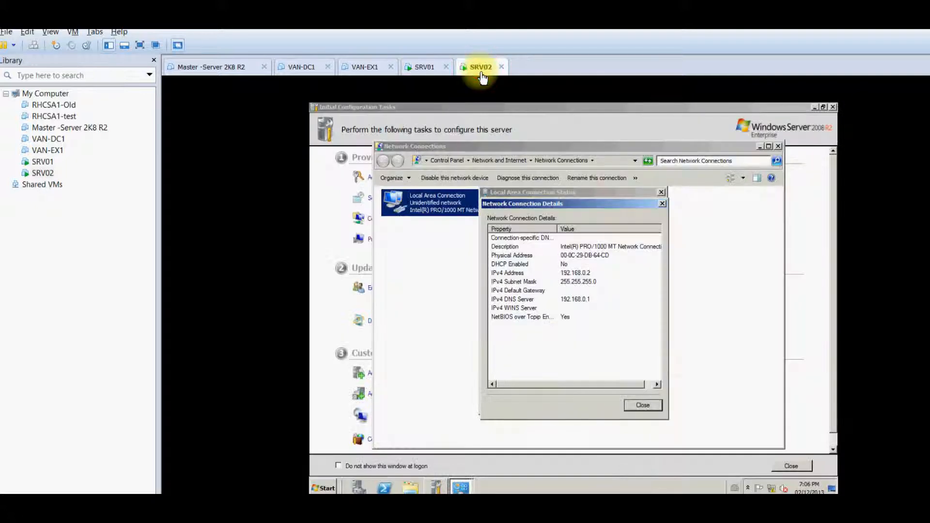
pyautogui.click(642, 405)
pyautogui.click(644, 403)
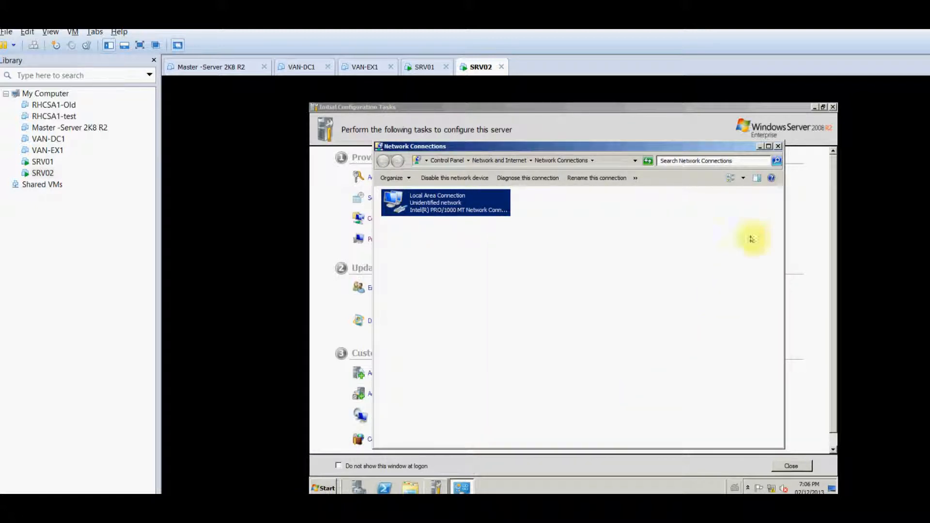
pyautogui.click(778, 146)
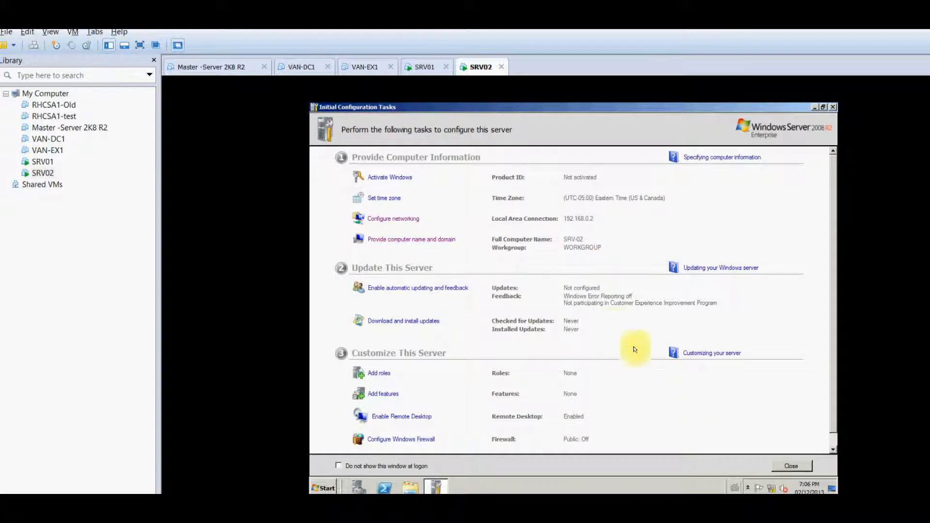
# In Computer Name/Domain Changes, make SRV02 a member of the domain mydomain
pyautogui.click(451, 242)
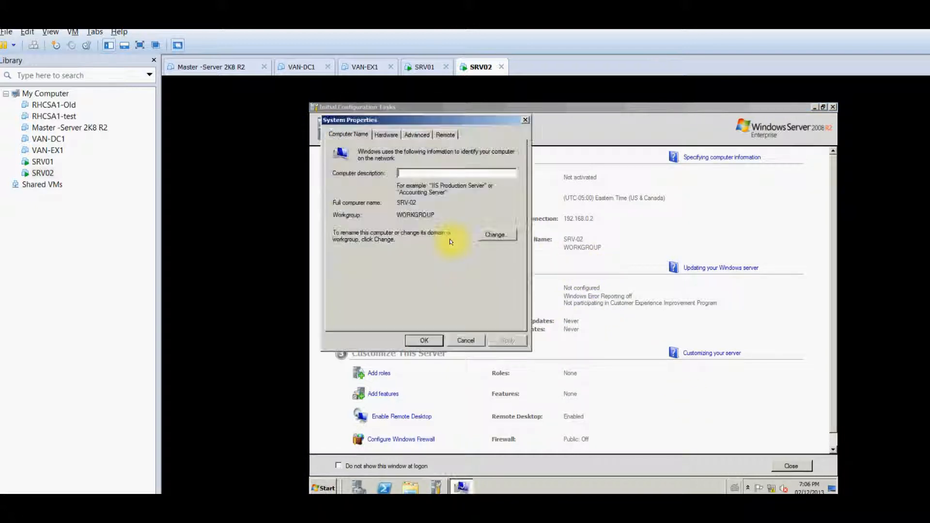
pyautogui.click(495, 235)
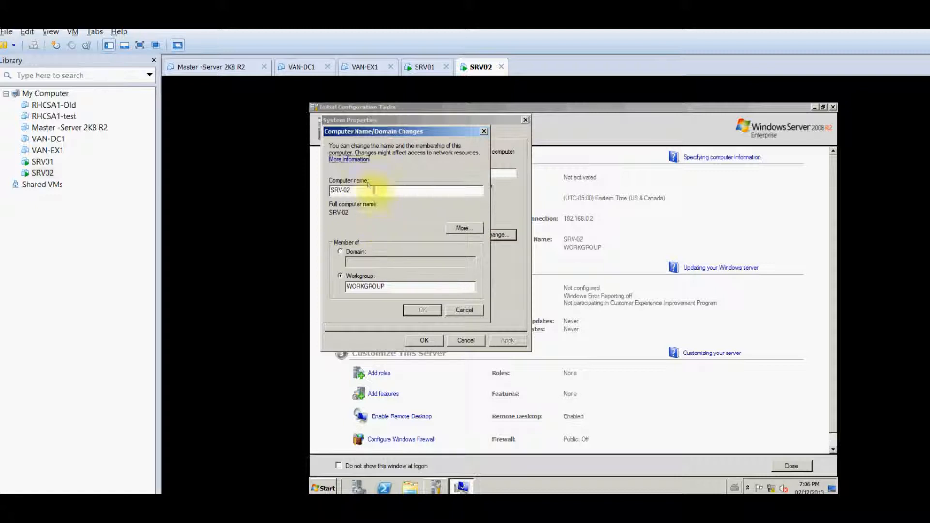
pyautogui.click(341, 252)
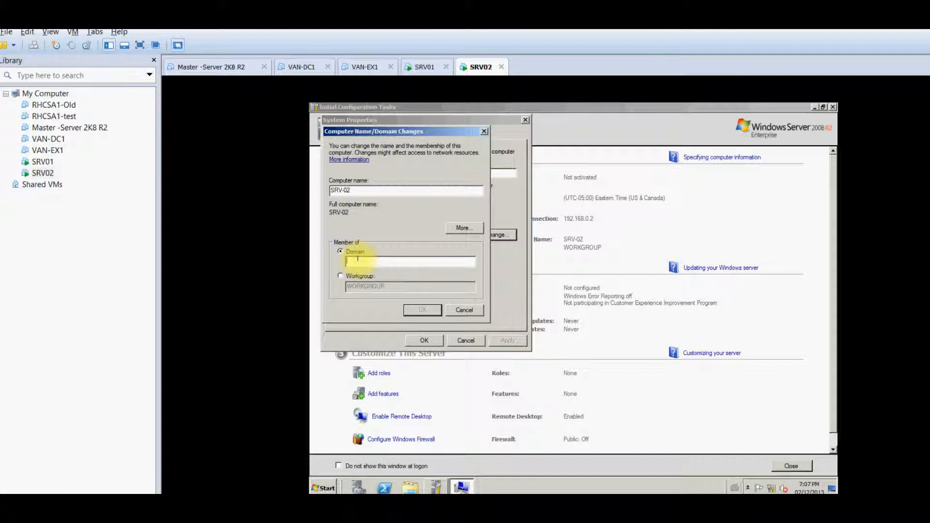
pyautogui.write('mydomain')
pyautogui.press('Return')
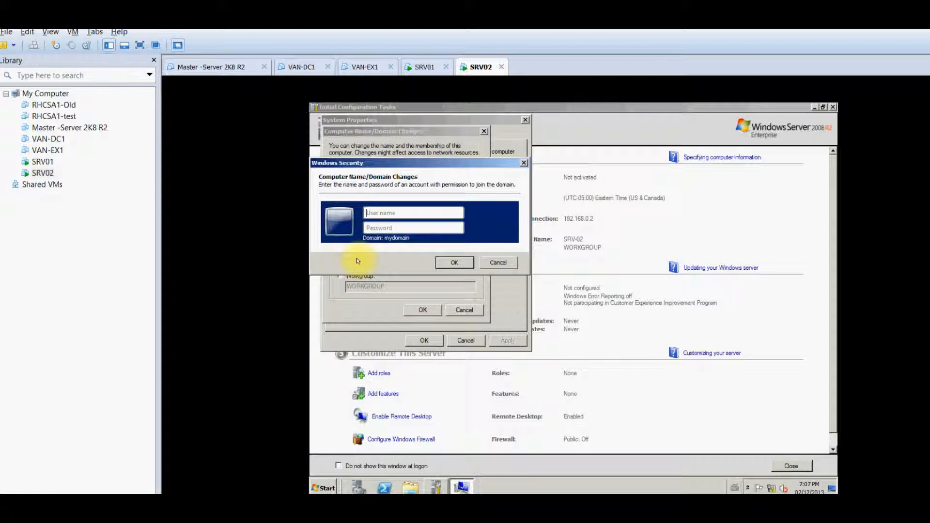
# Enter the Administrator user name and its password to authorize the domain join
pyautogui.write('Admionis')
pyautogui.press('BackSpace')
pyautogui.press('BackSpace')
pyautogui.press('BackSpace')
pyautogui.write('nistrator')
pyautogui.press('Tab')
pyautogui.write('••••••••')
pyautogui.press('Return')
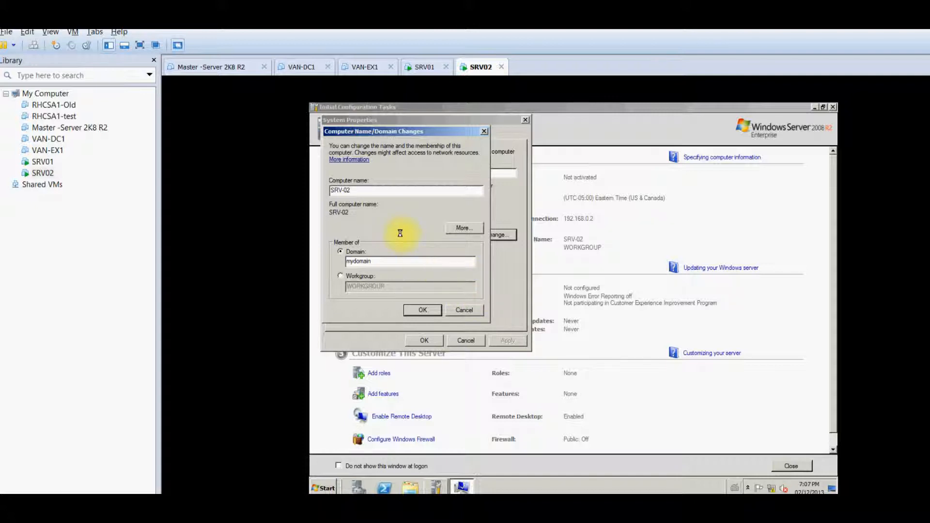
# Close SRV01's Command Prompt, then confirm SRV02's domain membership change
pyautogui.click(431, 73)
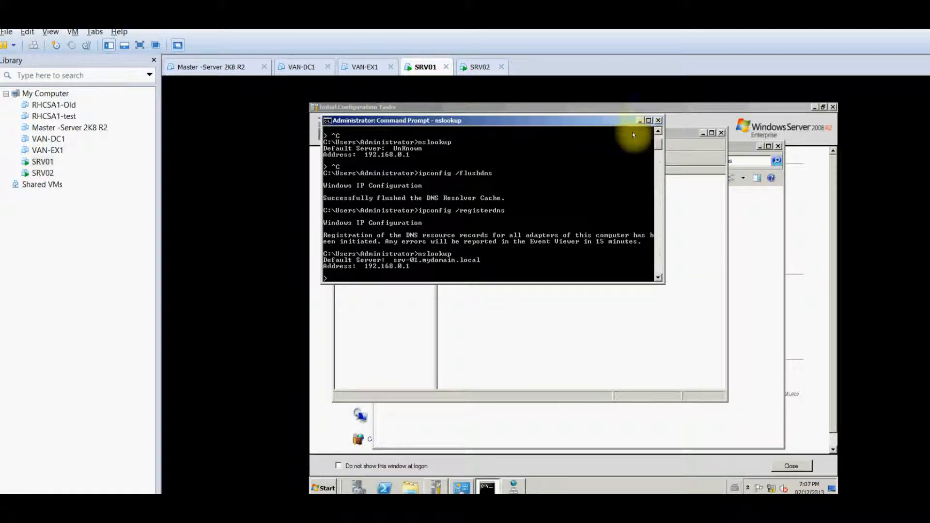
pyautogui.click(658, 120)
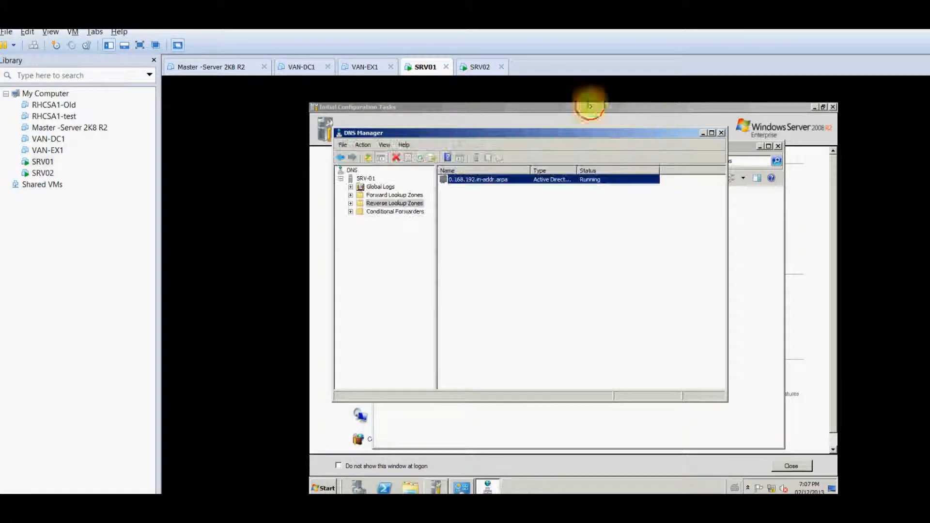
pyautogui.click(480, 69)
pyautogui.click(424, 310)
pyautogui.click(420, 69)
pyautogui.click(474, 67)
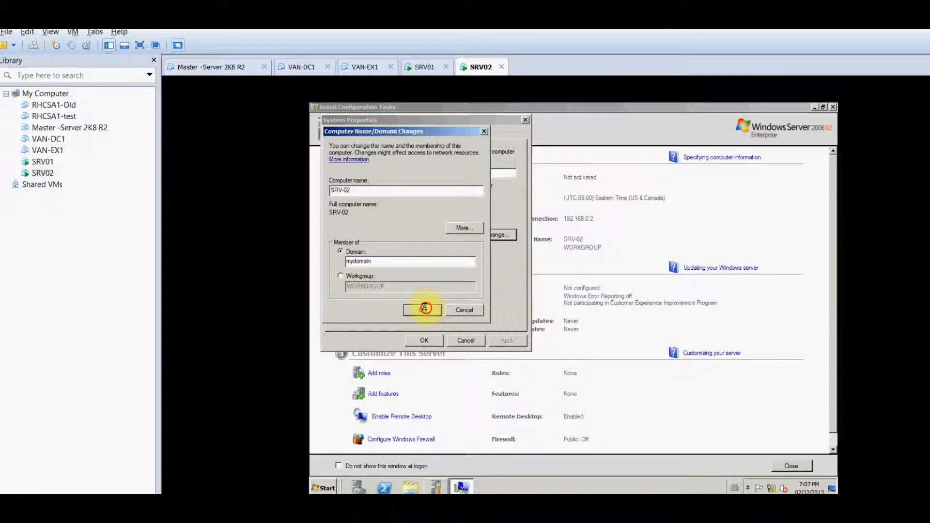
pyautogui.click(425, 67)
pyautogui.click(474, 68)
pyautogui.click(418, 309)
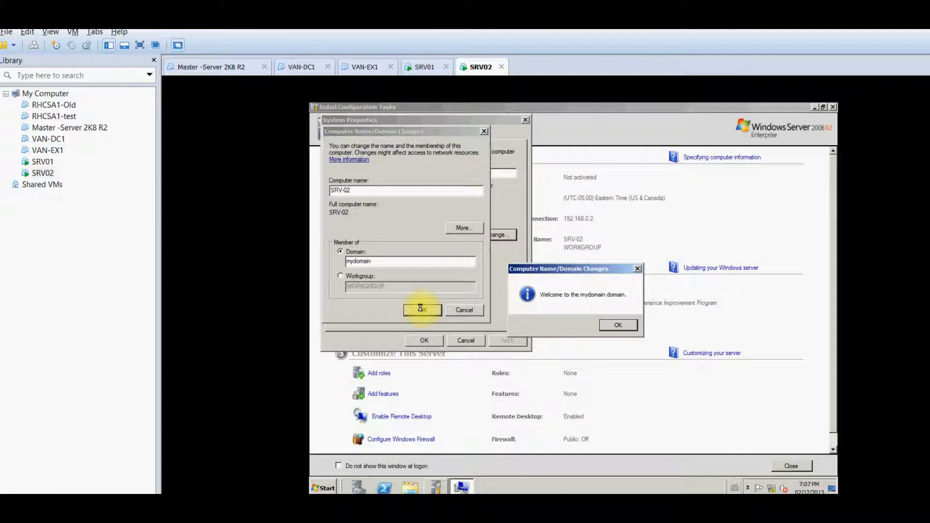
# Acknowledge the MyDomain welcome and restart notices, close System Properties, and restart SRV02 now
pyautogui.click(605, 326)
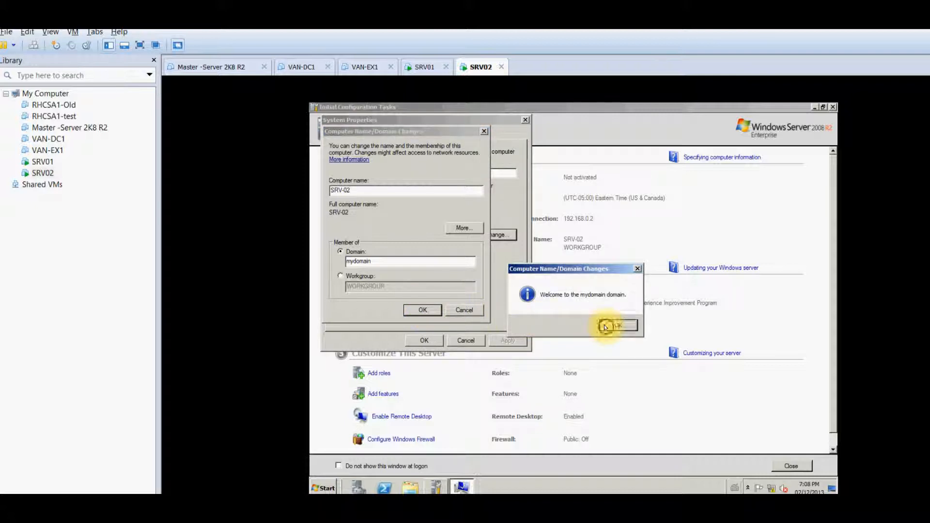
pyautogui.click(639, 309)
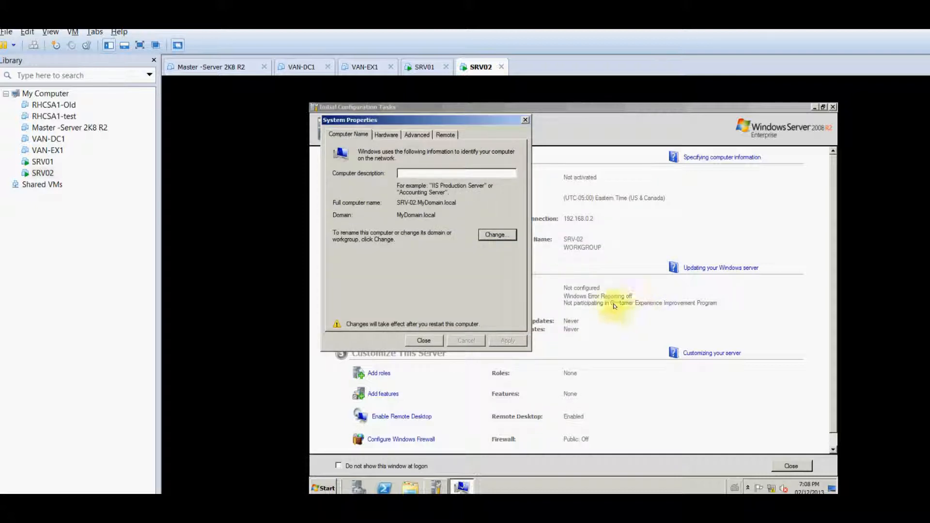
pyautogui.click(422, 339)
pyautogui.click(569, 303)
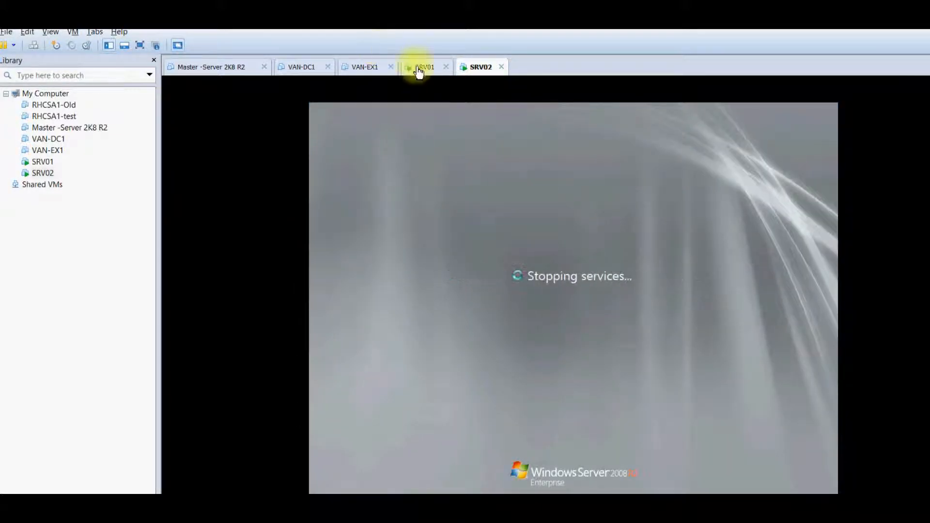
# Check SRV01's lookup zones, then close DNS Manager, Network Connections and Initial Configuration Tasks
pyautogui.click(419, 69)
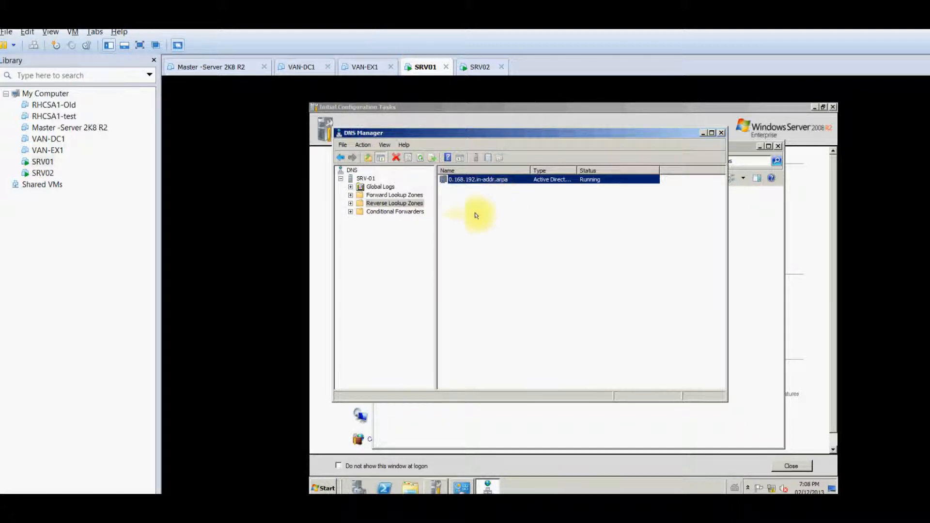
pyautogui.click(408, 204)
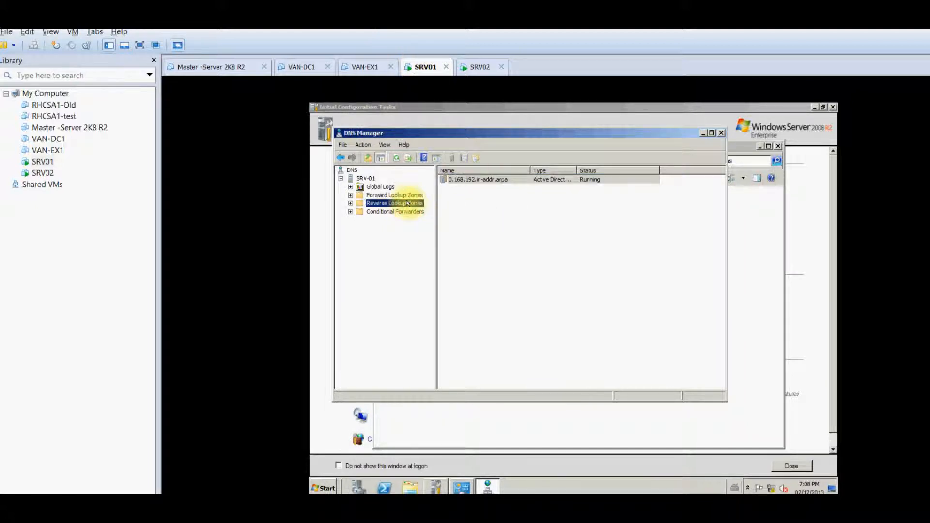
pyautogui.click(503, 179)
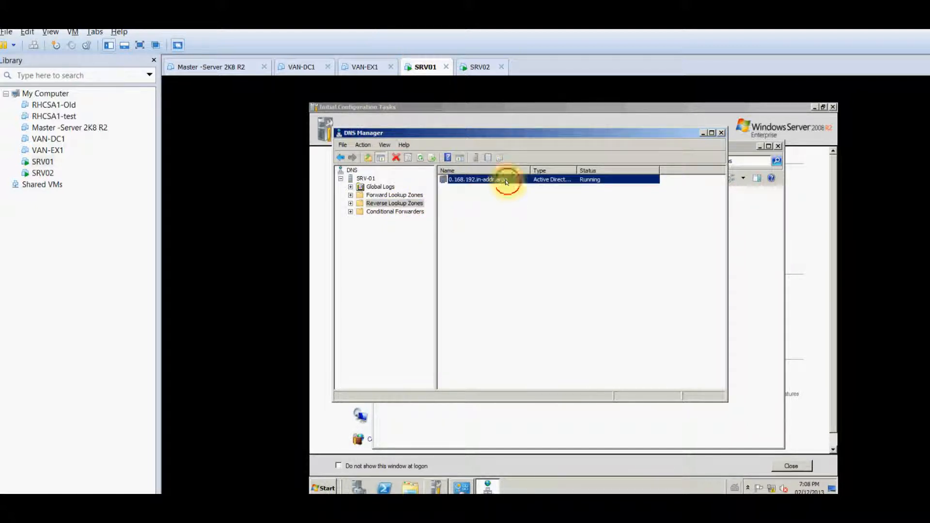
pyautogui.click(408, 195)
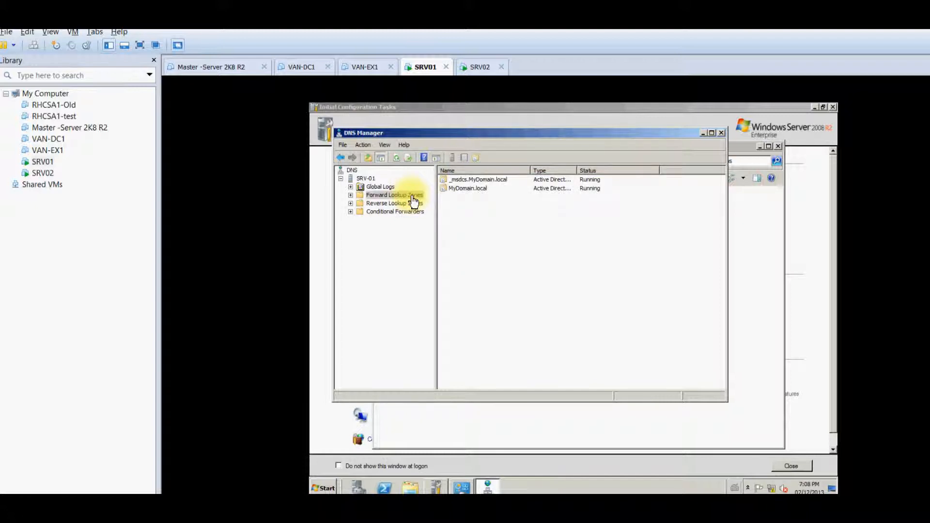
pyautogui.click(721, 132)
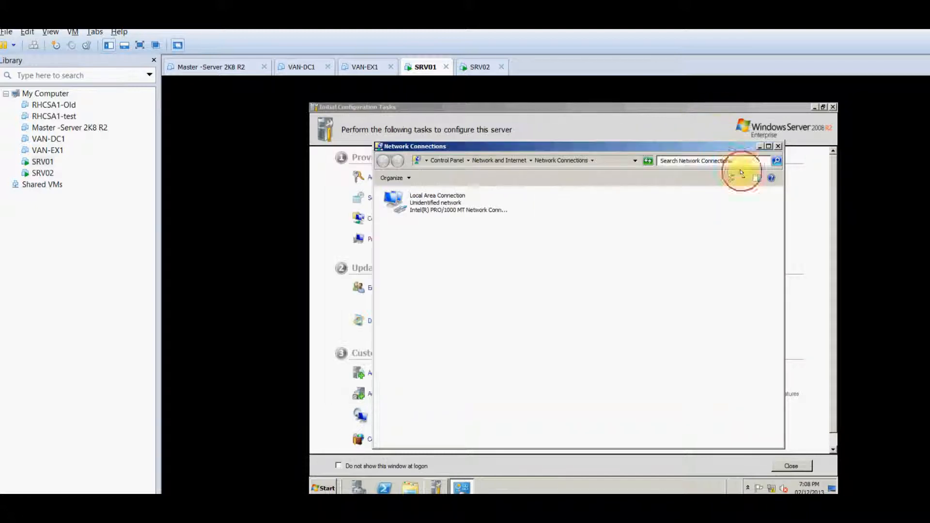
pyautogui.click(778, 146)
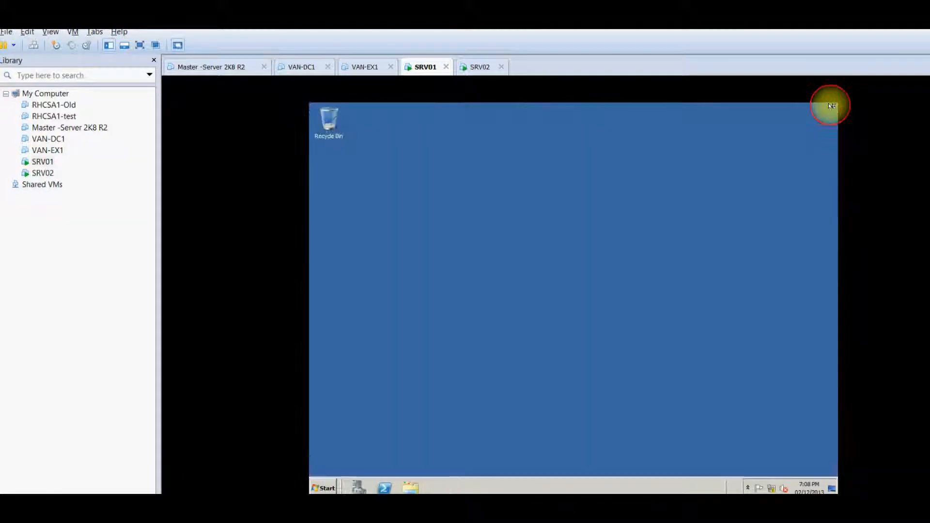
pyautogui.click(833, 107)
# On SRV02, choose Other User at logon and enter mydomain\Administrator with its password
pyautogui.click(480, 69)
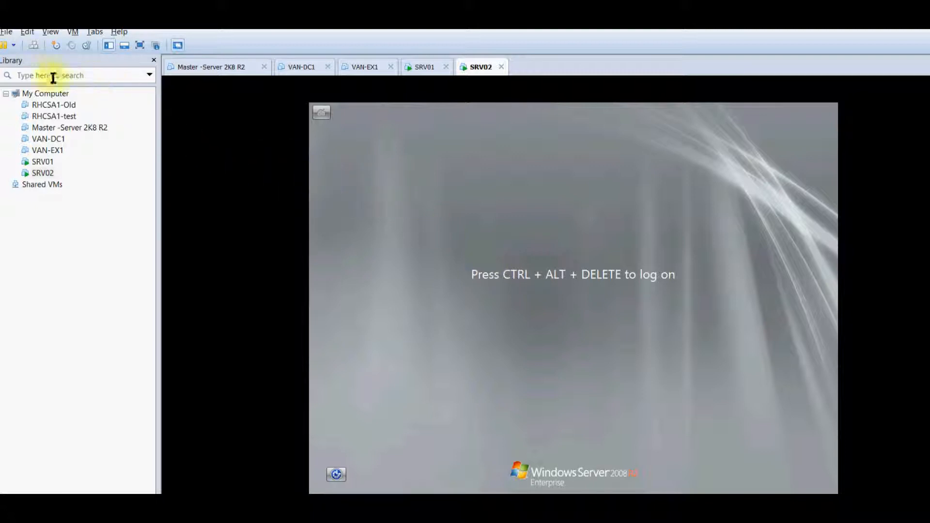
pyautogui.click(30, 43)
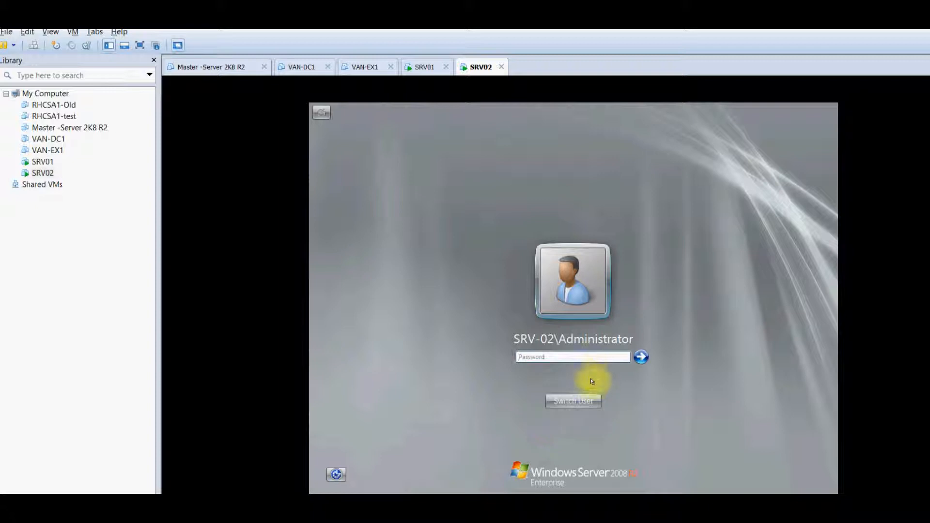
pyautogui.click(588, 398)
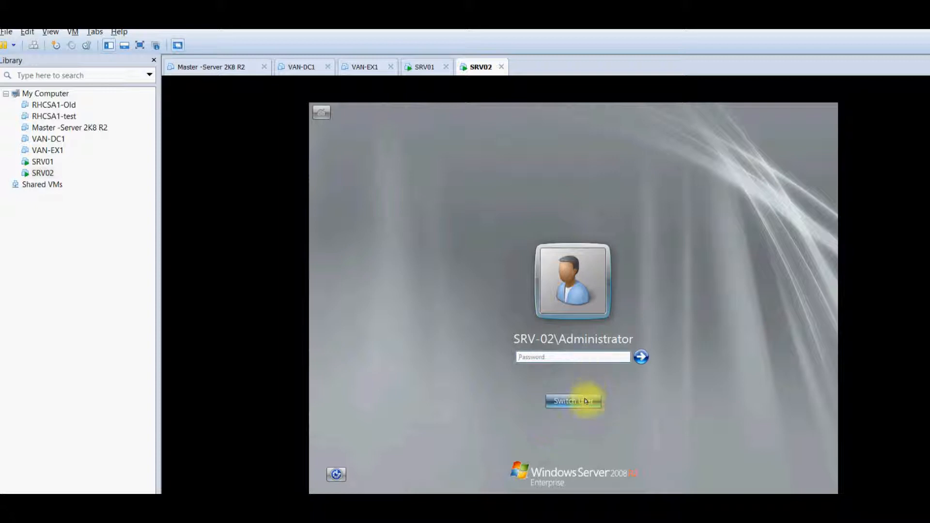
pyautogui.click(611, 334)
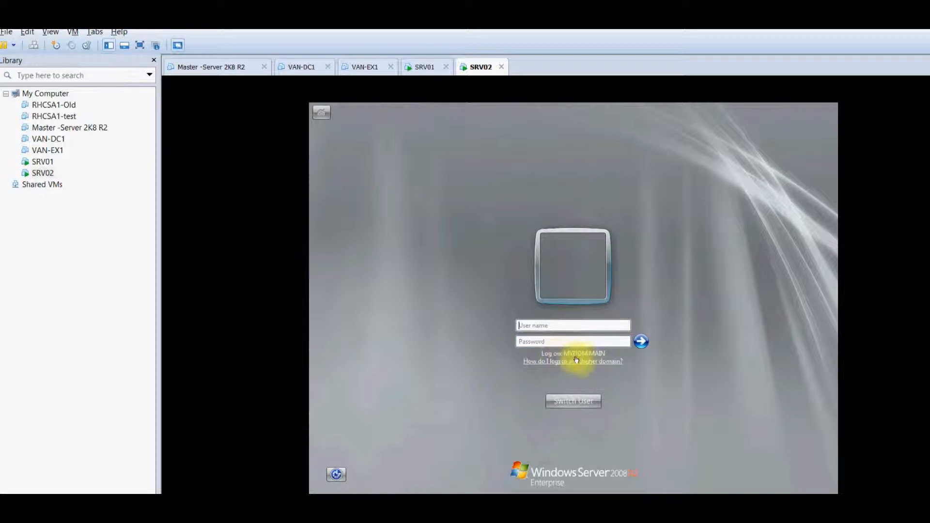
pyautogui.click(557, 325)
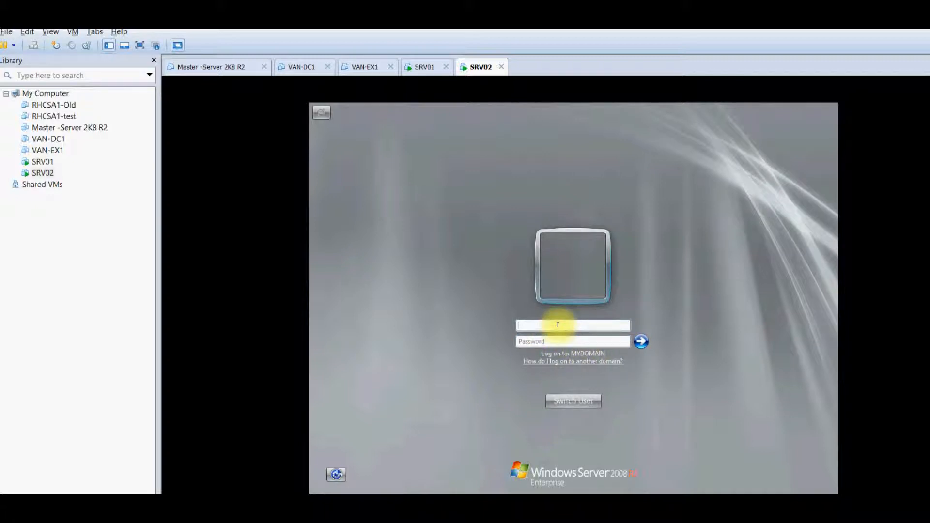
pyautogui.write('Administrator')
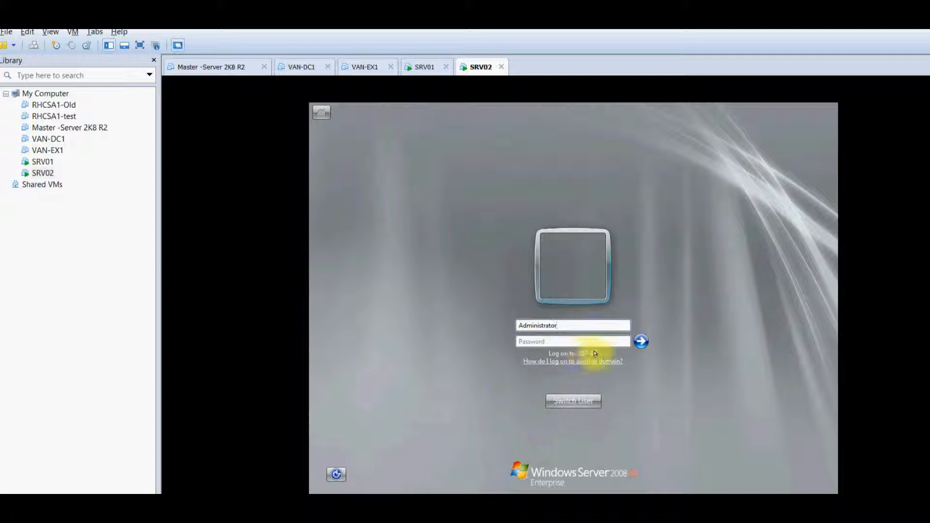
pyautogui.write('mydomain\\')
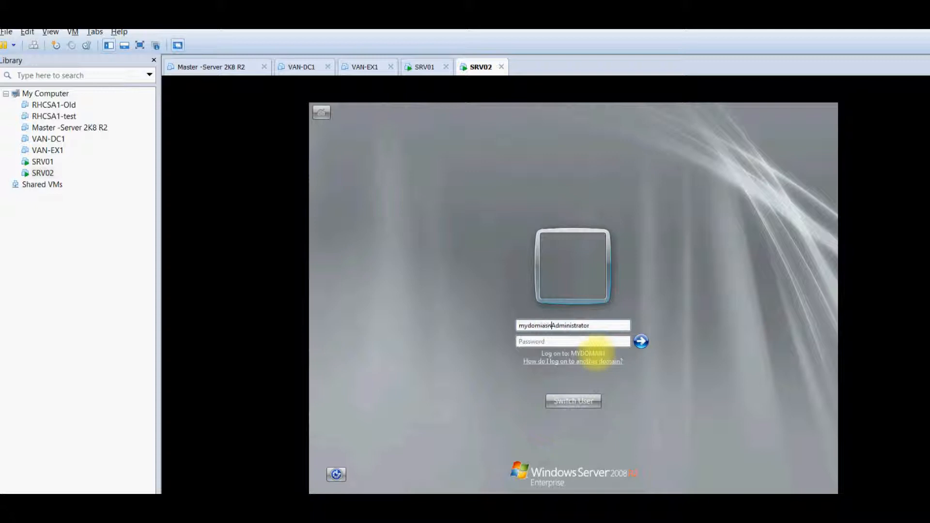
pyautogui.write('\\')
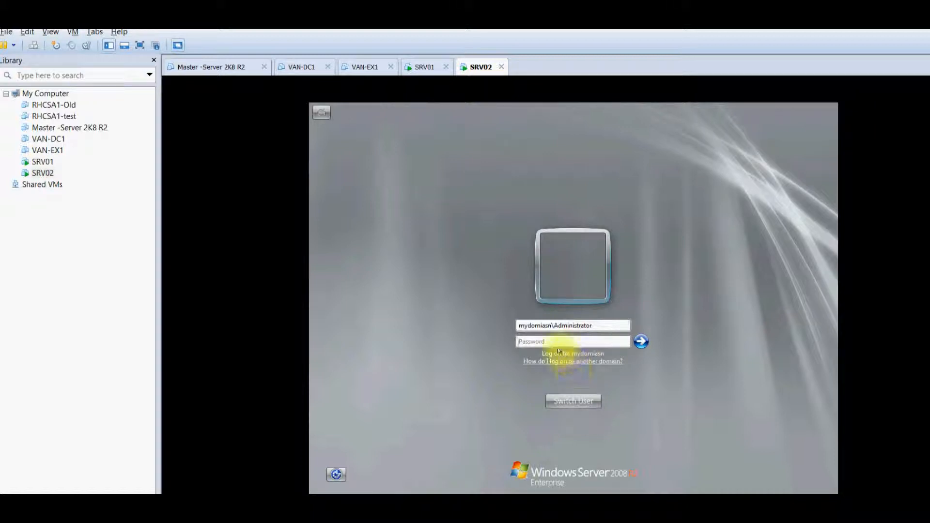
pyautogui.press('BackSpace')
pyautogui.press('BackSpace')
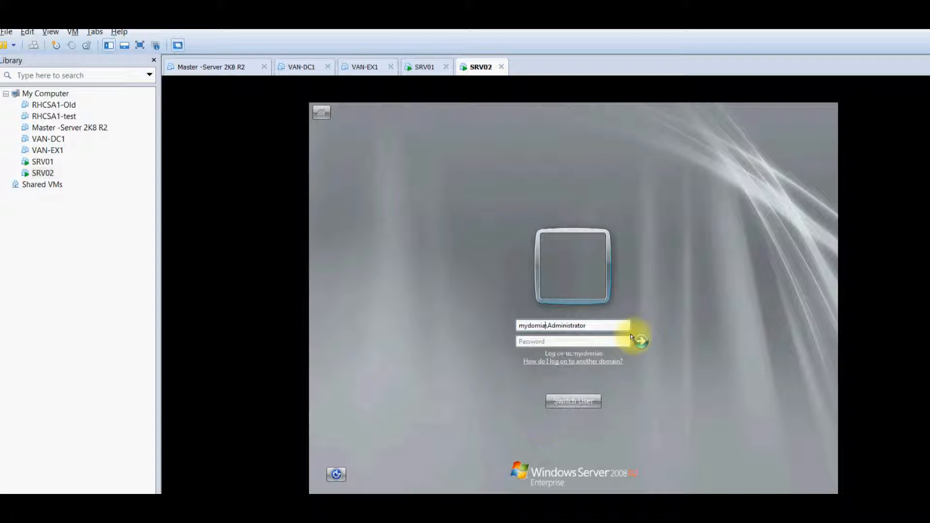
pyautogui.write('n')
pyautogui.press('BackSpace')
pyautogui.press('BackSpace')
pyautogui.press('BackSpace')
pyautogui.write('ain••••••••')
# Log on to SRV02 with the domain account, then switch to SRV01's Server Manager console
pyautogui.click(641, 342)
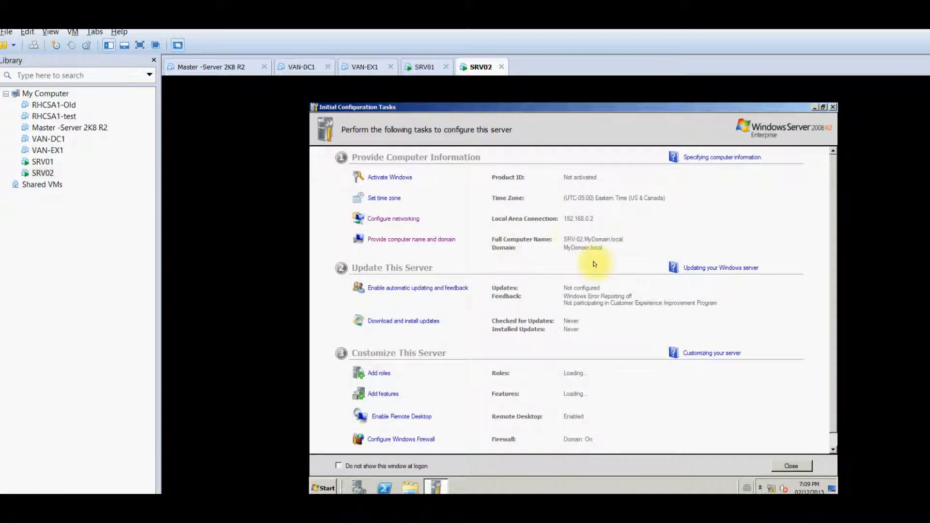
pyautogui.click(424, 70)
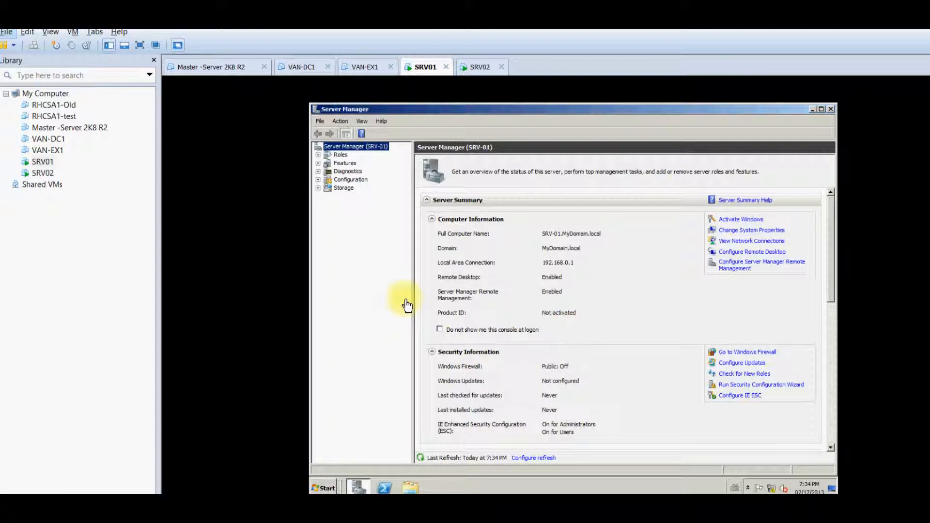
# Browse the SRV01, SRV02, VAN-EX1 and VAN-DC1 machines in the Library, then return to SRV01
pyautogui.rightClick(51, 163)
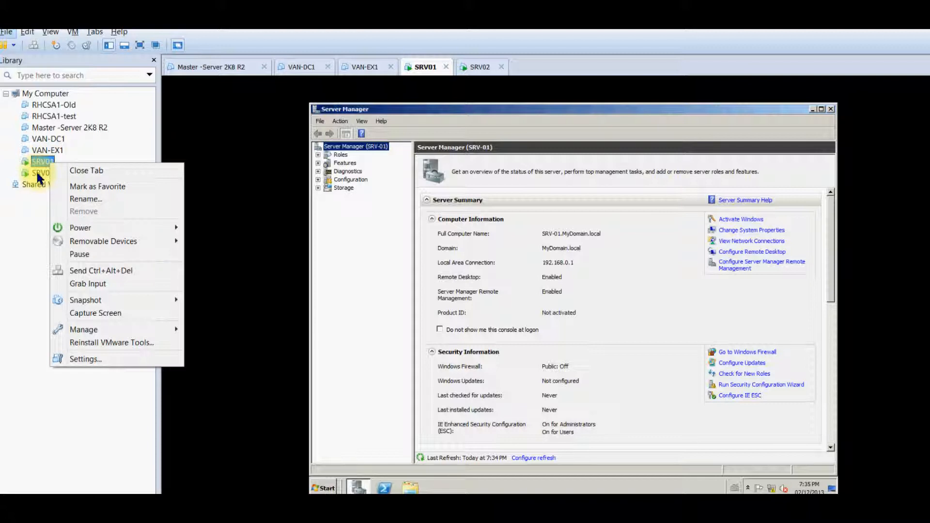
pyautogui.click(37, 174)
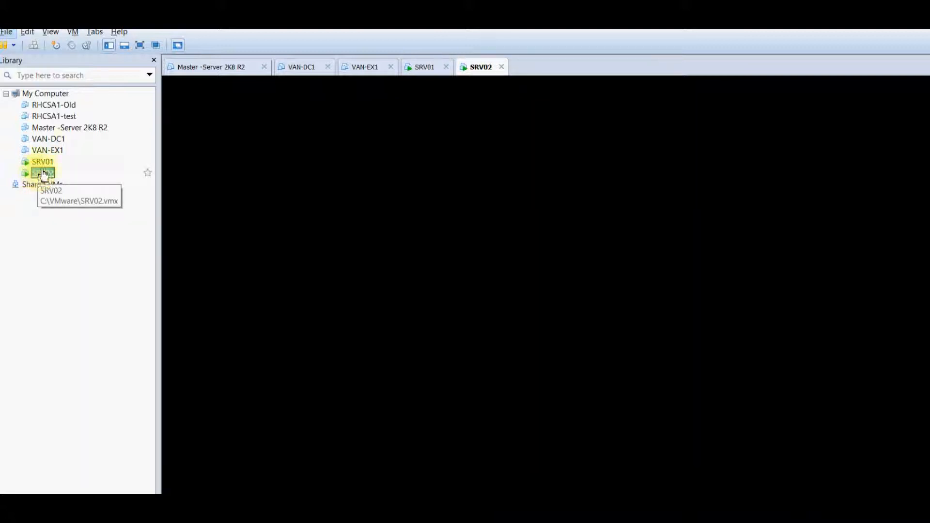
pyautogui.click(55, 140)
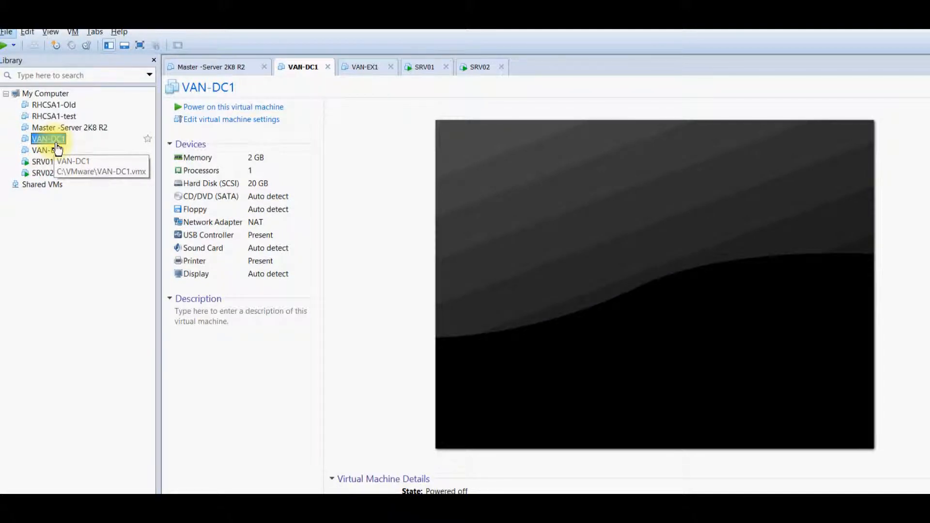
pyautogui.click(41, 163)
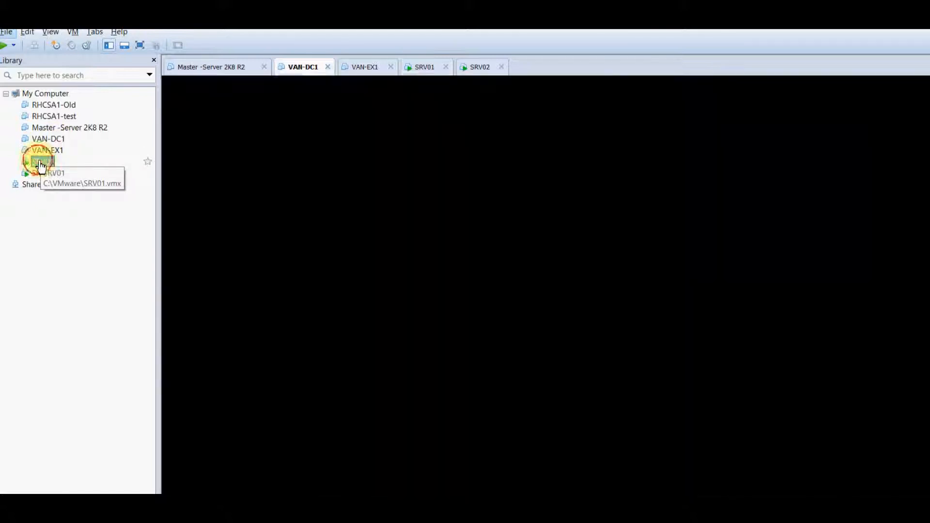
pyautogui.click(36, 179)
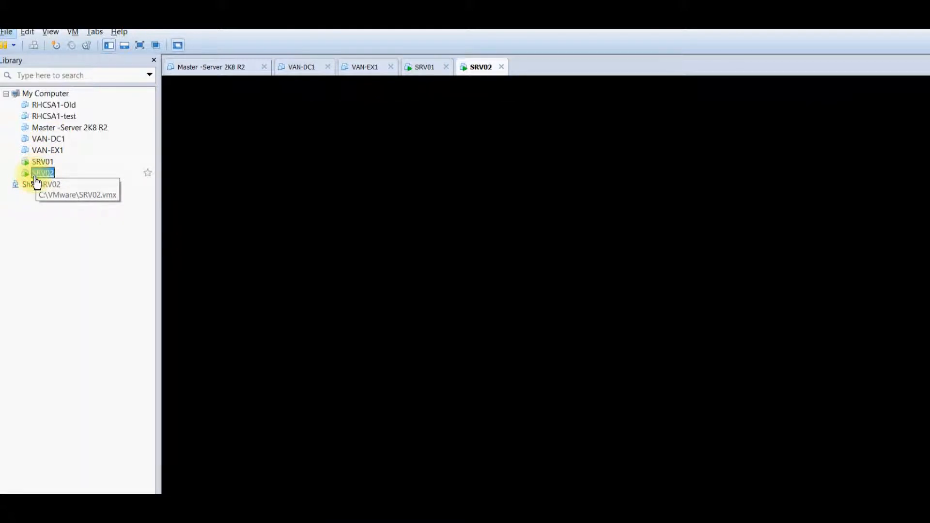
pyautogui.click(43, 152)
pyautogui.click(49, 139)
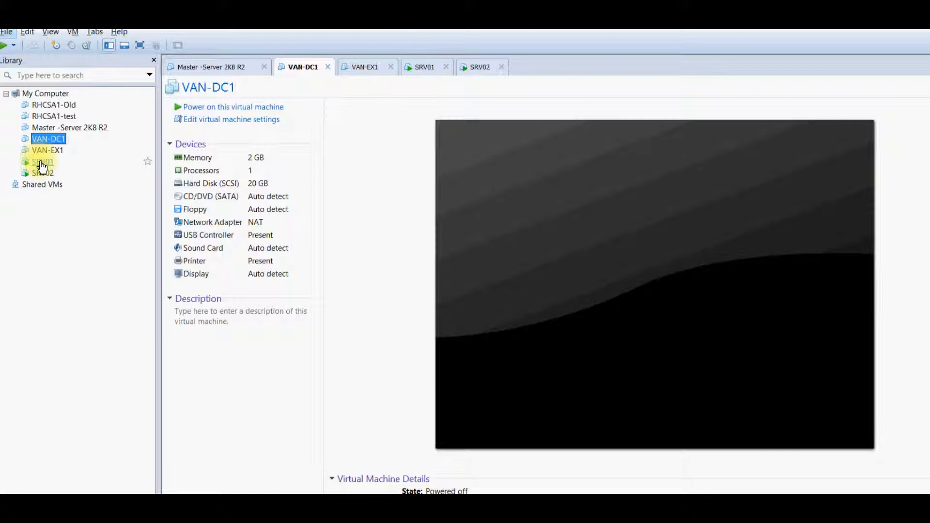
pyautogui.click(42, 164)
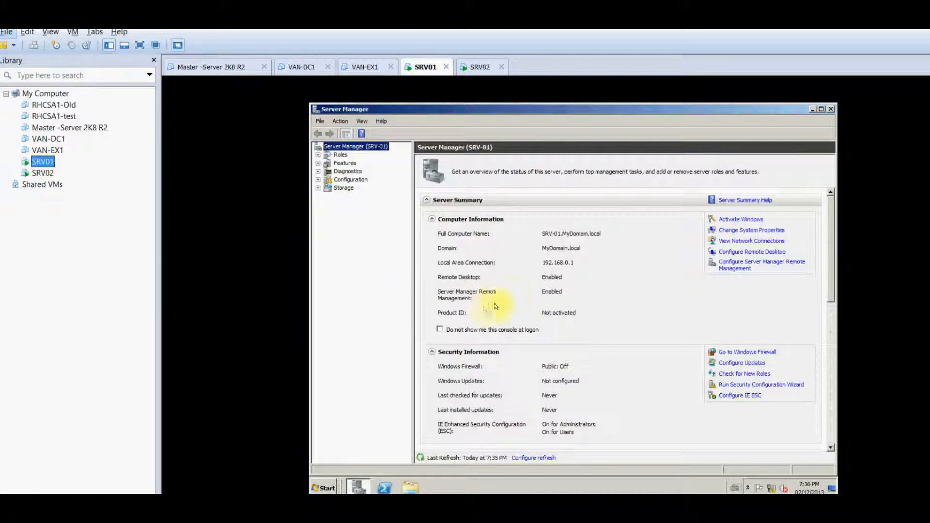
# Minimize Server Manager and launch Active Directory Users and Computers from Administrative Tools
pyautogui.click(809, 108)
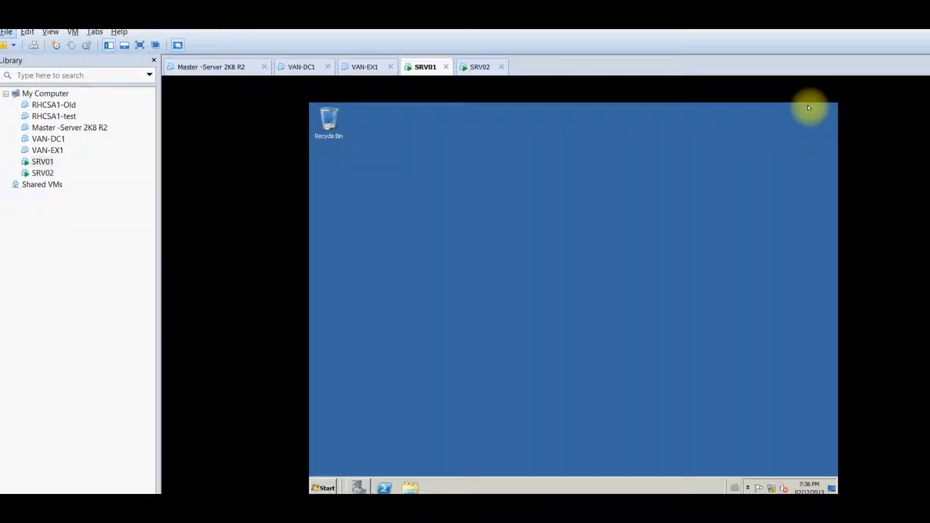
pyautogui.click(322, 488)
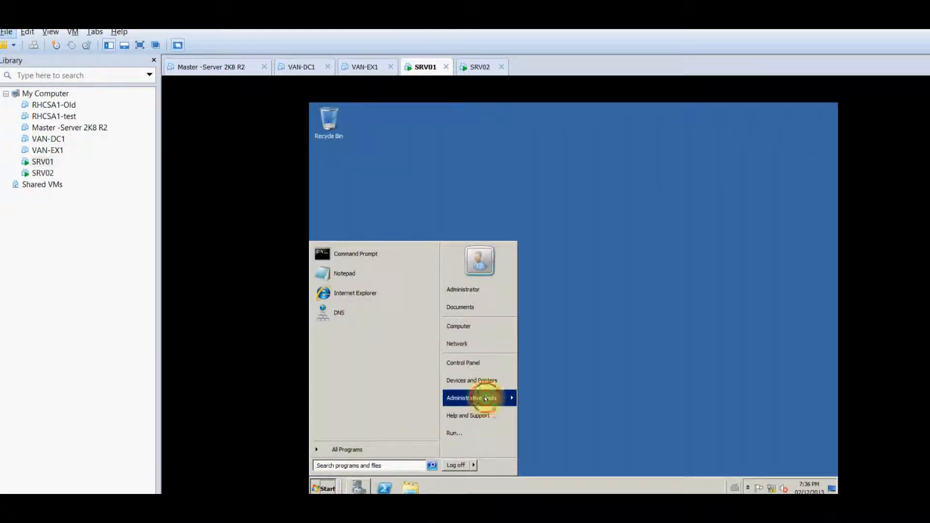
pyautogui.moveTo(485, 398)
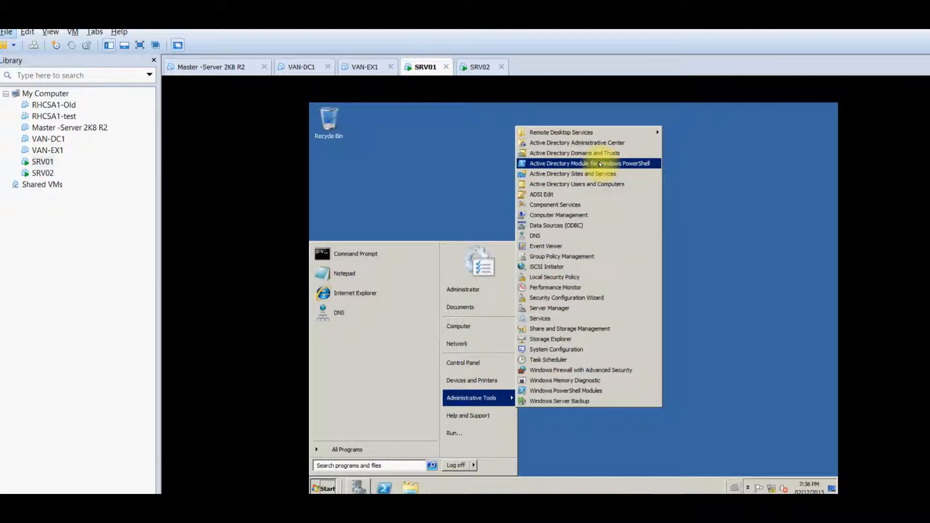
pyautogui.click(599, 184)
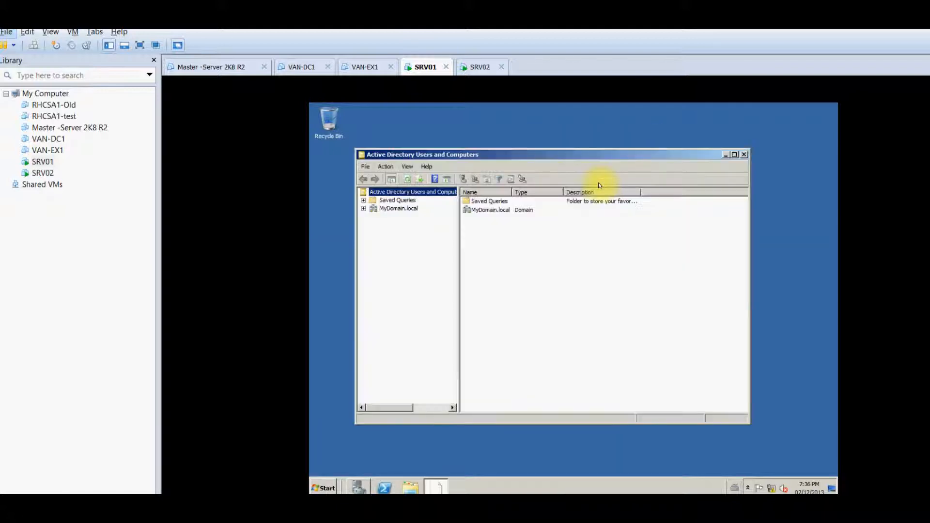
# Open MyDomain.local's Users container and bring up the Administrator account's actions
pyautogui.click(391, 209)
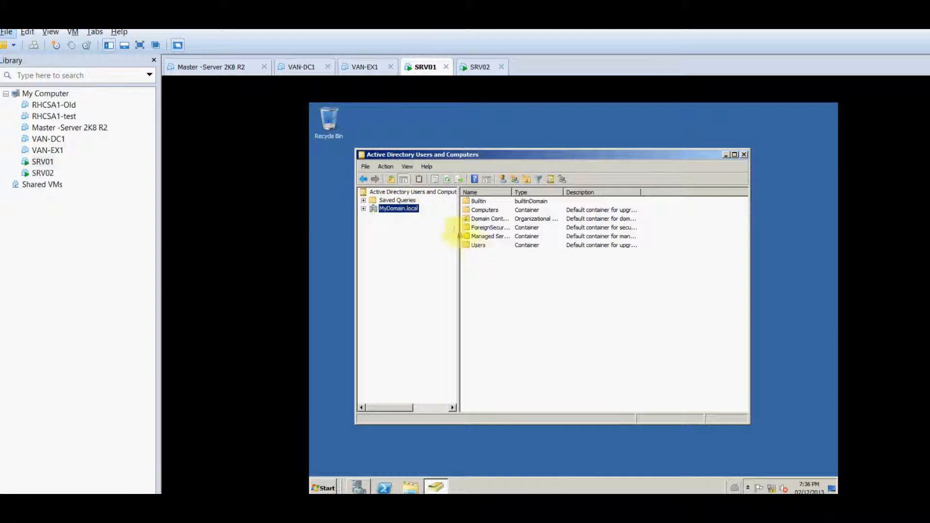
pyautogui.doubleClick(478, 246)
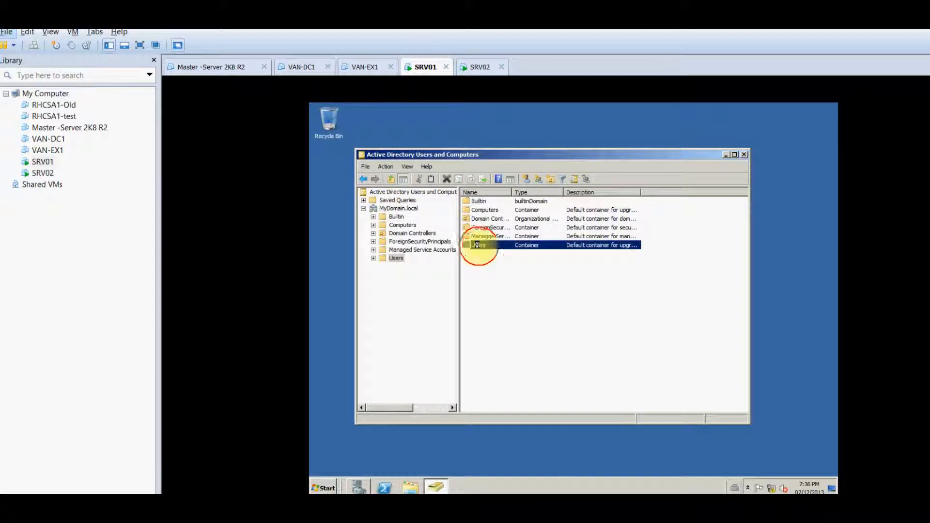
pyautogui.click(487, 202)
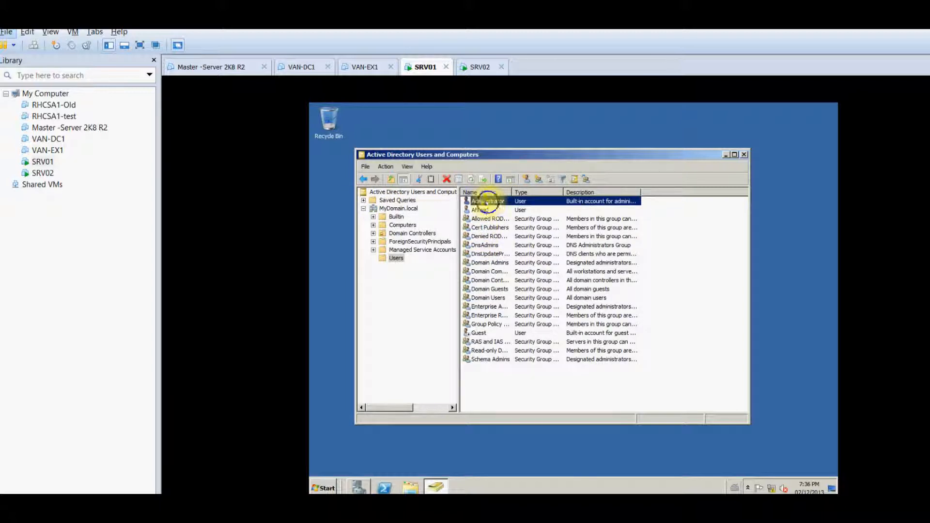
pyautogui.rightClick(487, 203)
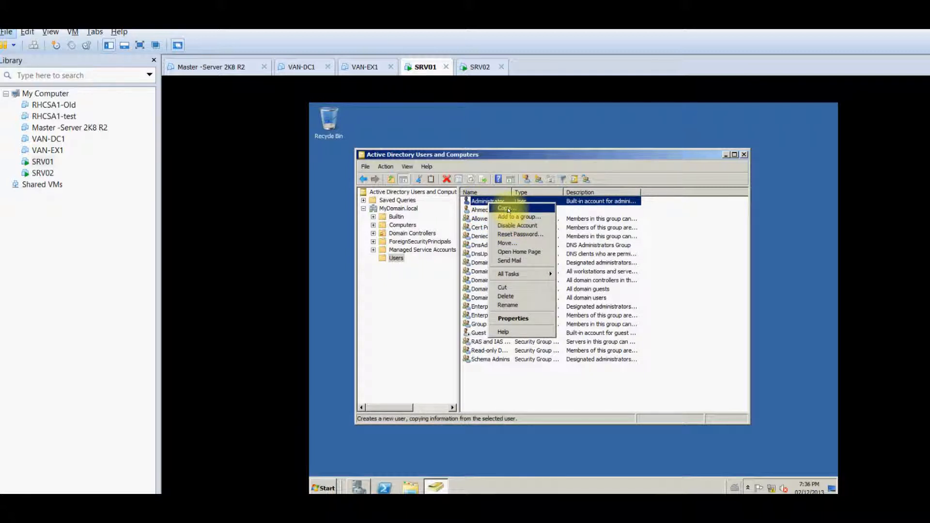
# Copy Administrator into a new user with first name UseAdmin and logon name useradmin
pyautogui.click(506, 208)
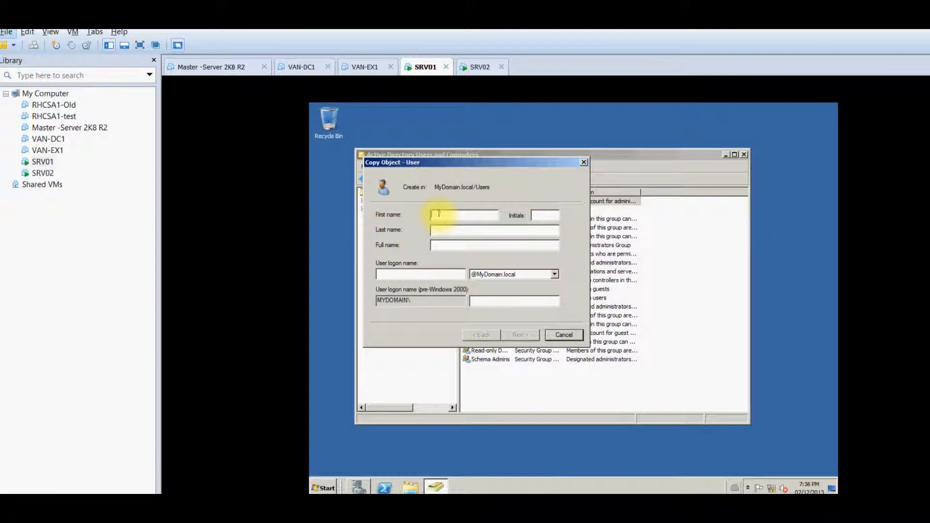
pyautogui.write('UseAdmi')
pyautogui.press('Tab')
pyautogui.press('Tab')
pyautogui.click(412, 275)
pyautogui.write('useradmin')
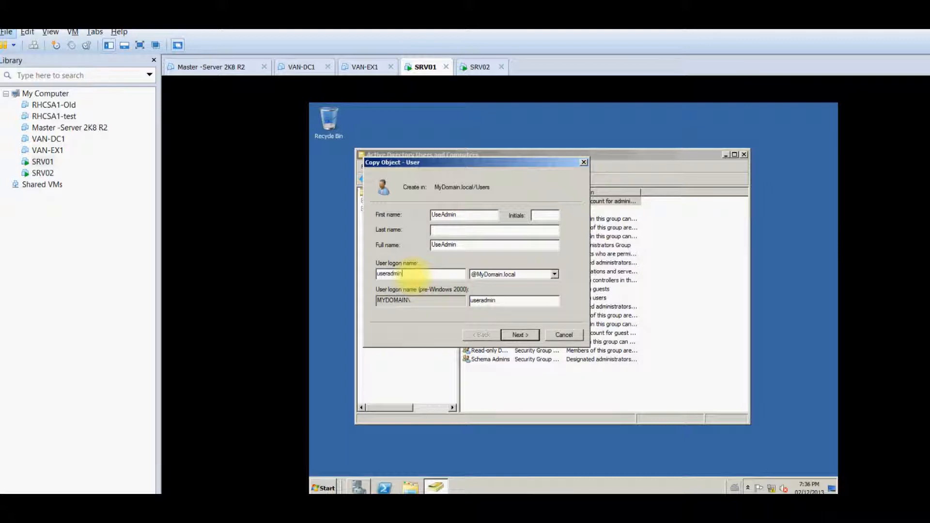
# Set the new user's password to never expire and finish creating the account
pyautogui.click(520, 334)
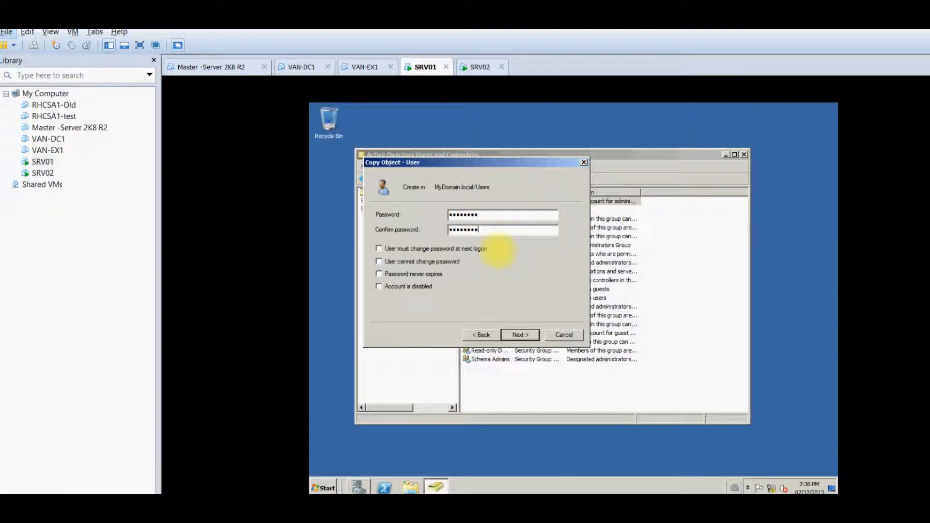
pyautogui.click(404, 275)
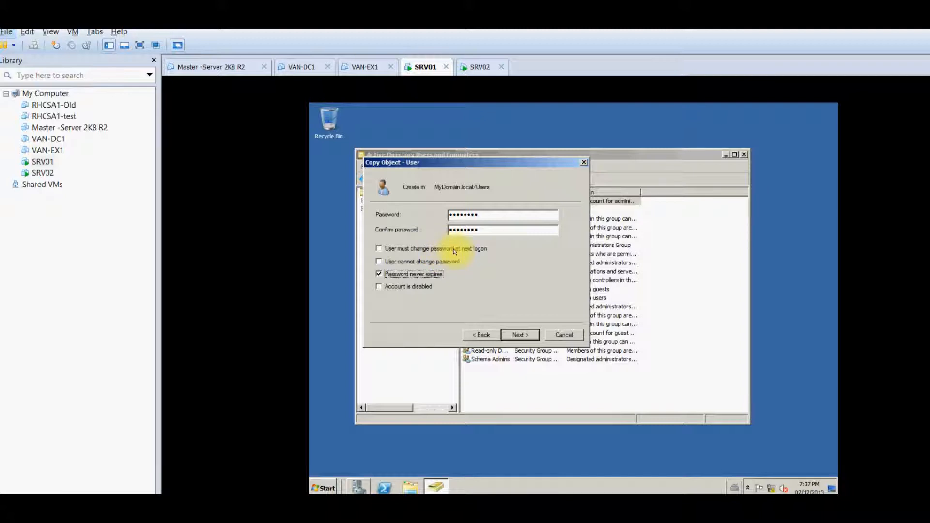
pyautogui.click(517, 335)
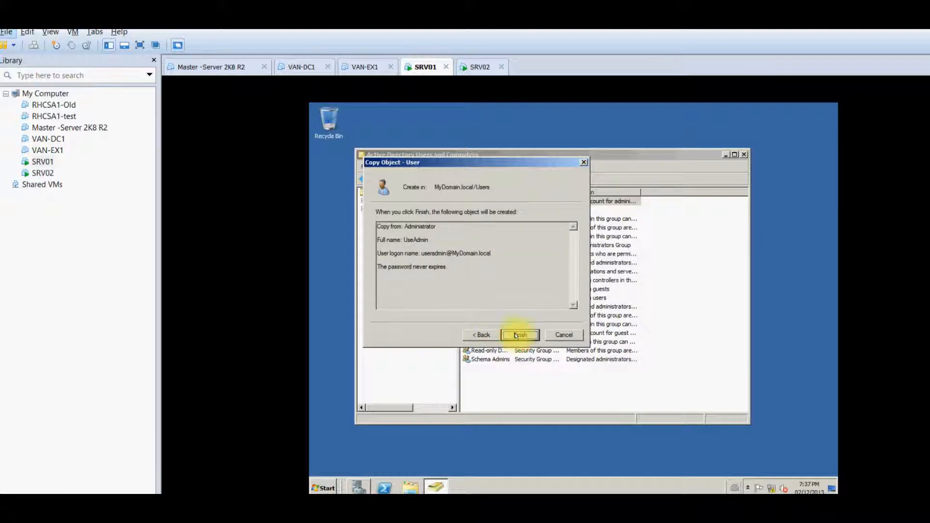
pyautogui.click(517, 335)
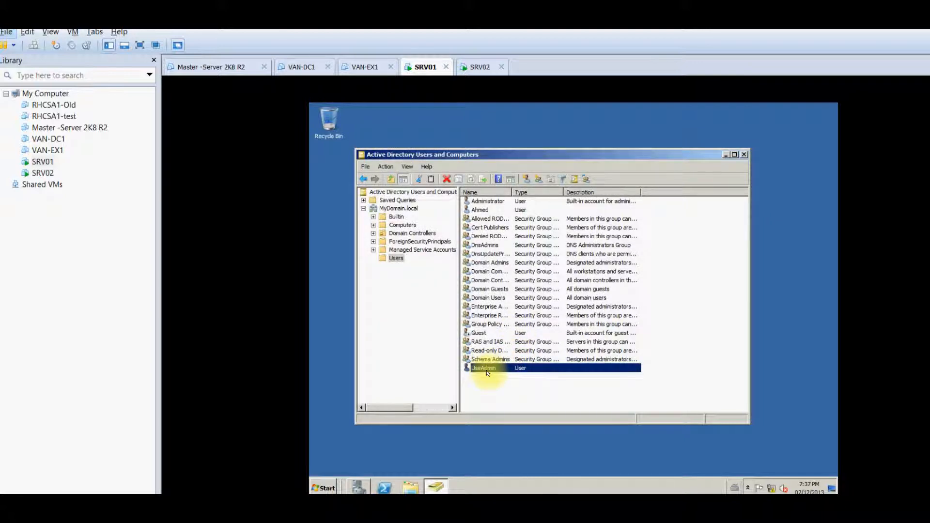
# Widen the Name column, start copying another user account but cancel, then right-click Administrator
pyautogui.moveTo(510, 192); pyautogui.dragTo(550, 187)
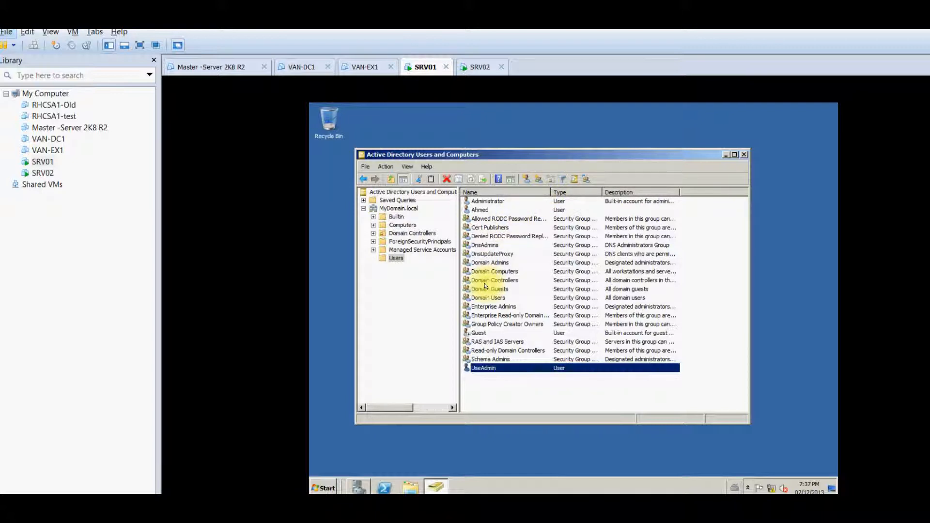
pyautogui.click(485, 210)
pyautogui.rightClick(494, 212)
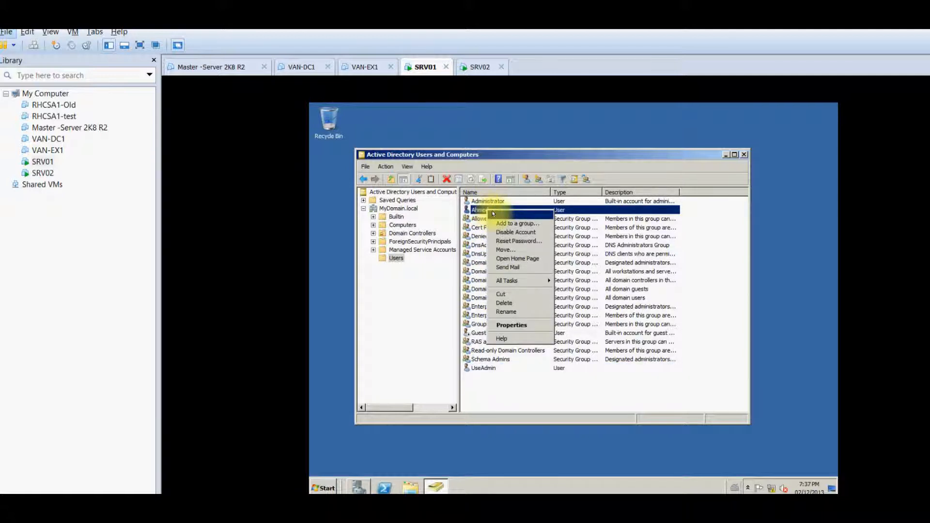
pyautogui.click(494, 214)
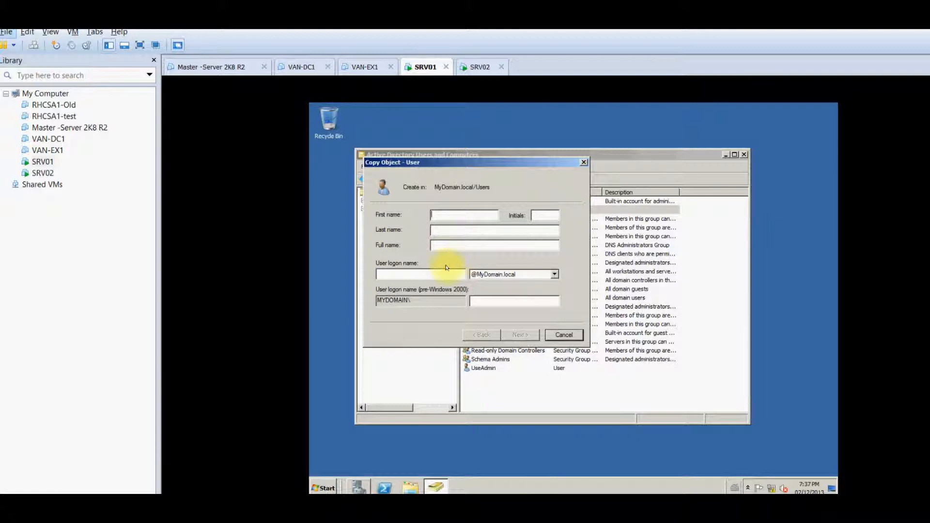
pyautogui.click(560, 334)
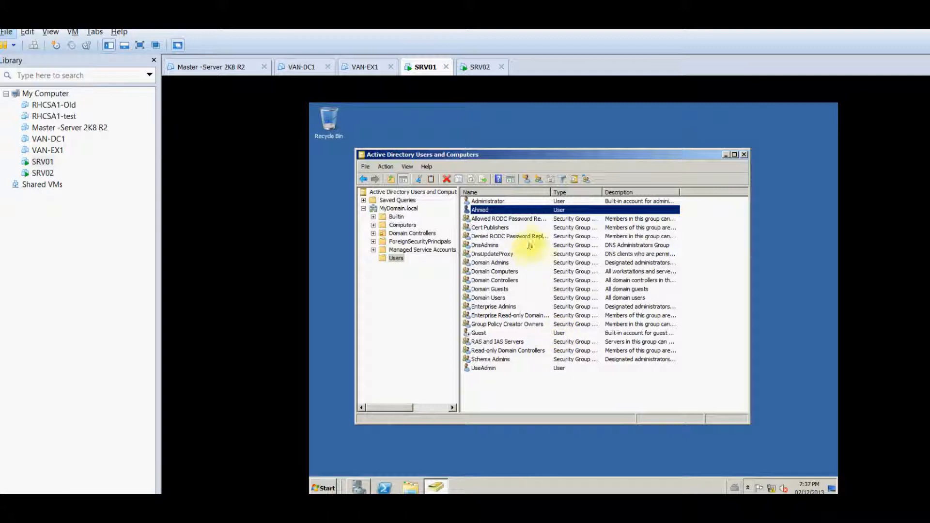
pyautogui.rightClick(489, 202)
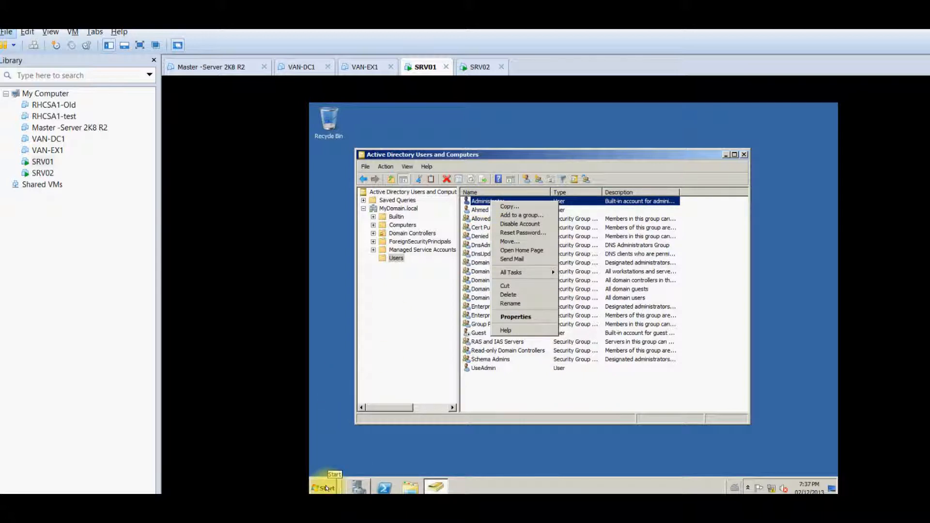
# Log off SRV01's current session and choose Other User at the logon screen
pyautogui.click(326, 488)
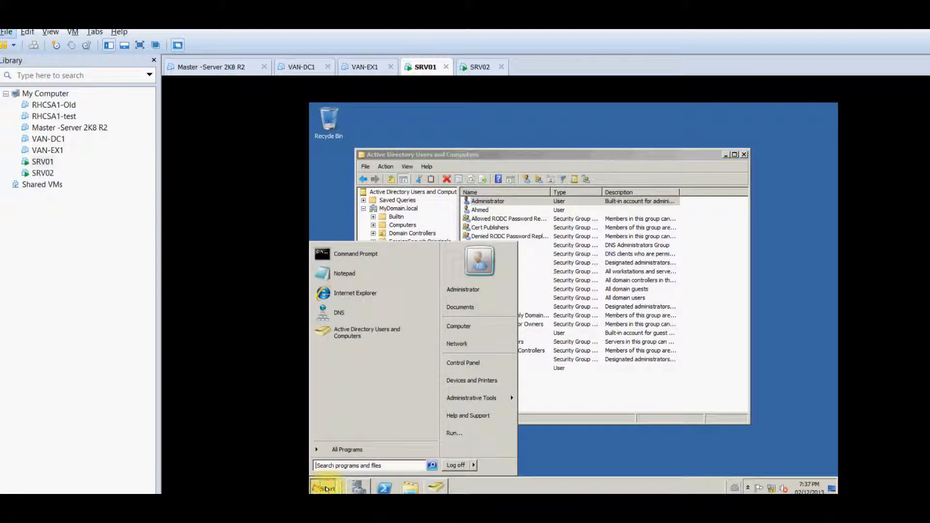
pyautogui.click(460, 464)
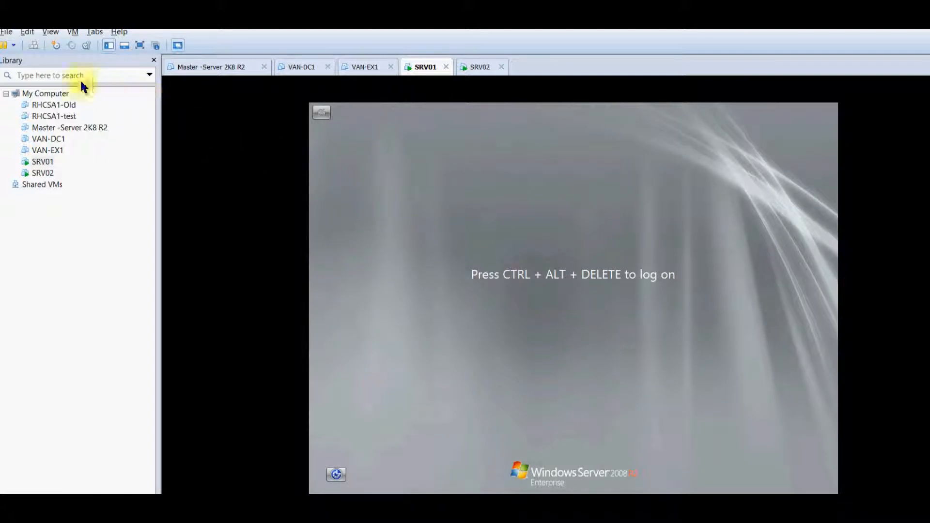
pyautogui.click(32, 45)
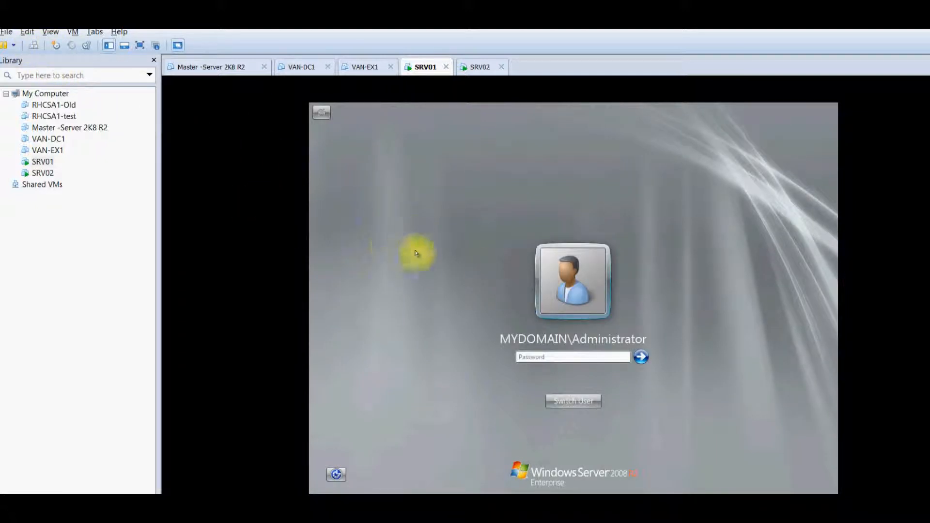
pyautogui.click(591, 401)
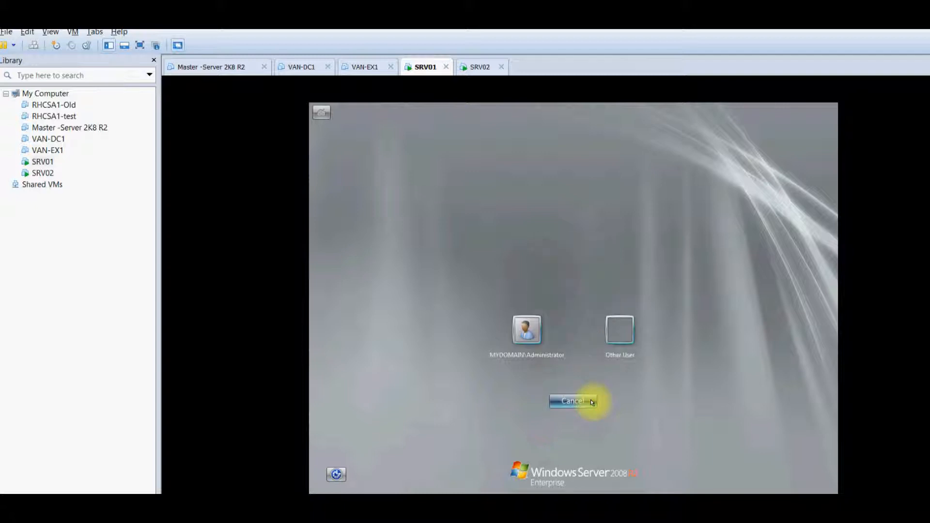
pyautogui.click(620, 329)
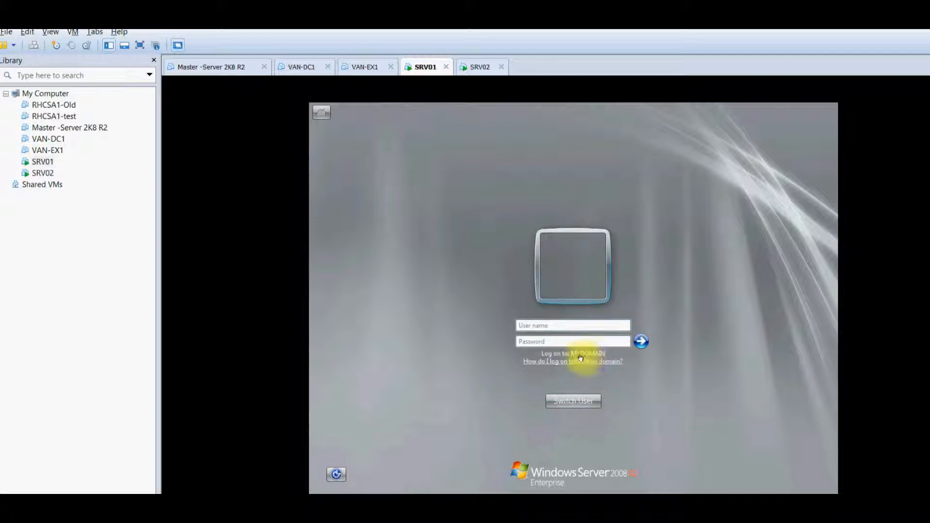
# Sign in to SRV01 as useradmin with the account's password
pyautogui.click(594, 322)
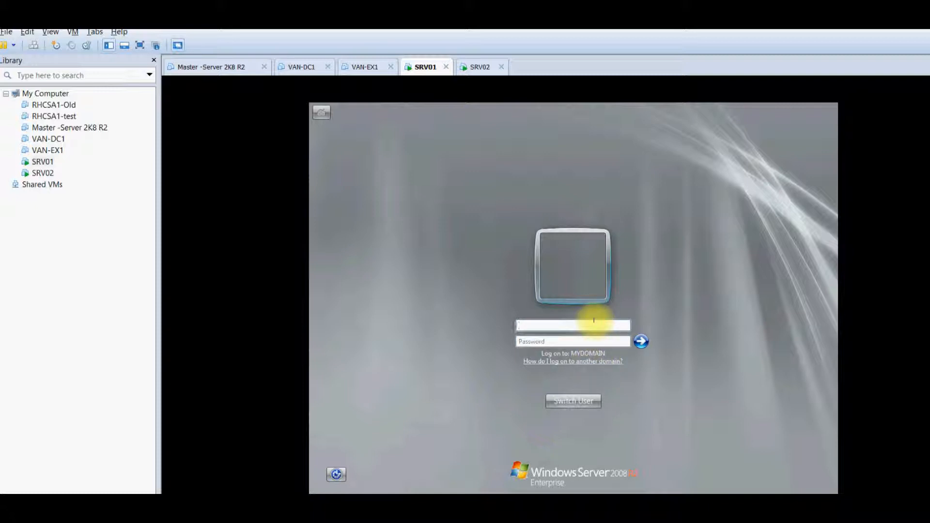
pyautogui.write('useradmin')
pyautogui.press('Tab')
pyautogui.write('Pa$$w0rd')
pyautogui.press('Return')
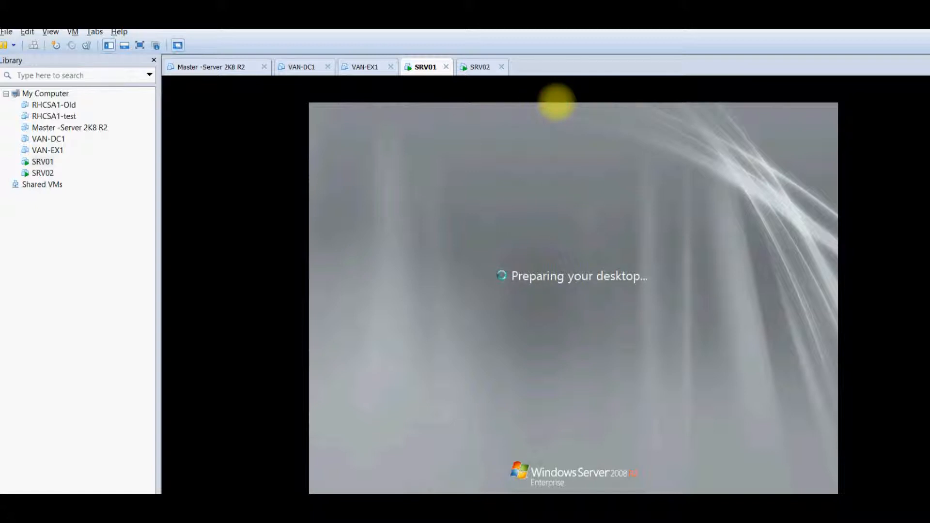
# Switch to SRV02 and log off its current session
pyautogui.click(474, 68)
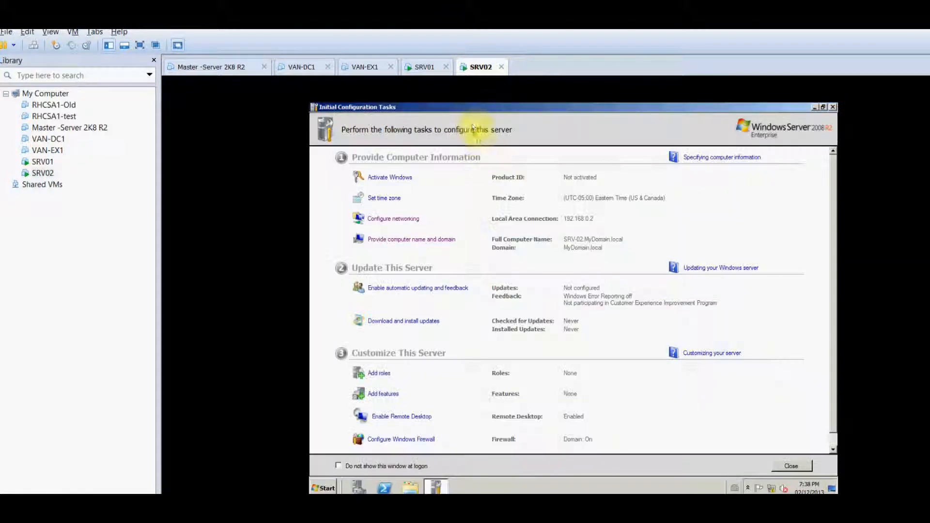
pyautogui.click(321, 488)
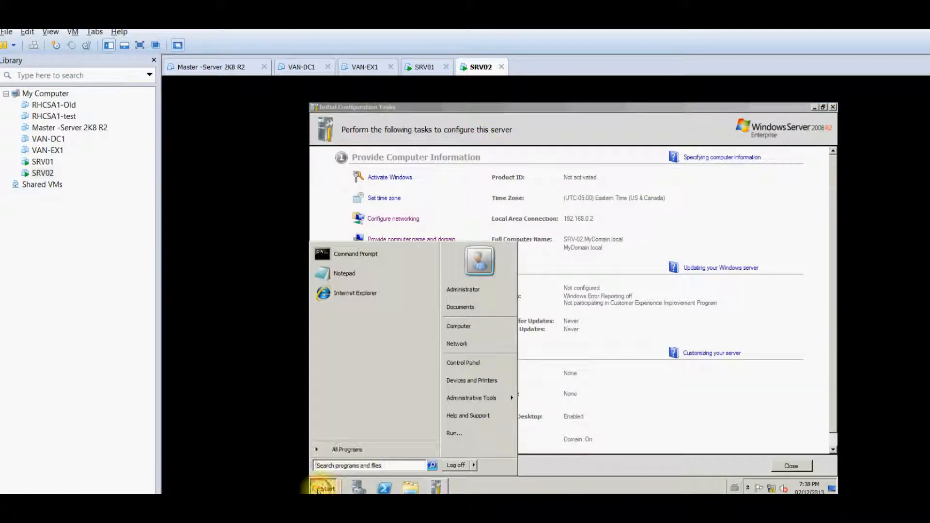
pyautogui.click(456, 464)
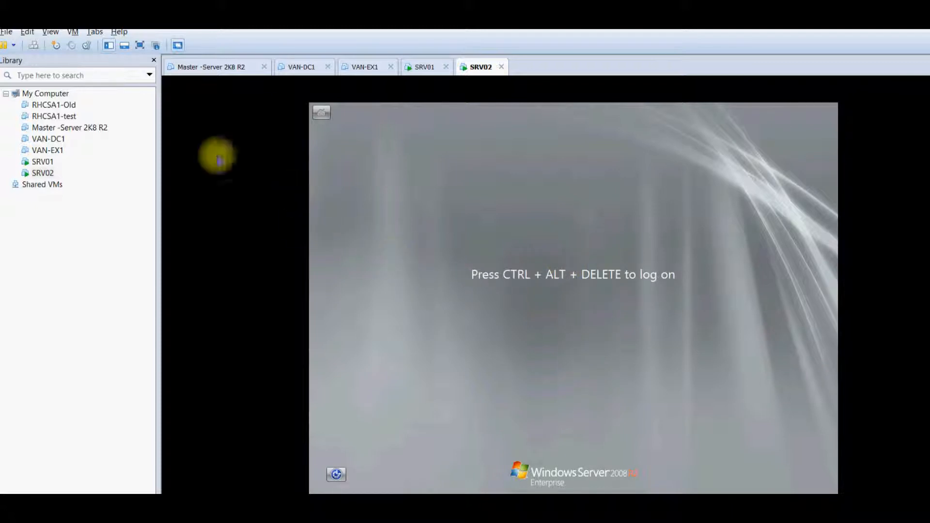
# Sign in to SRV02 as useradmin via Other User with the account's password
pyautogui.click(34, 45)
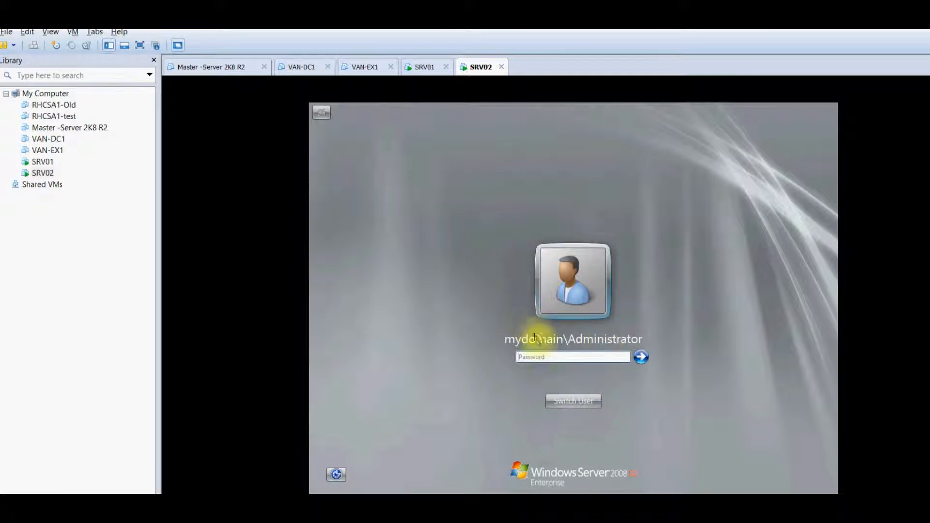
pyautogui.click(581, 399)
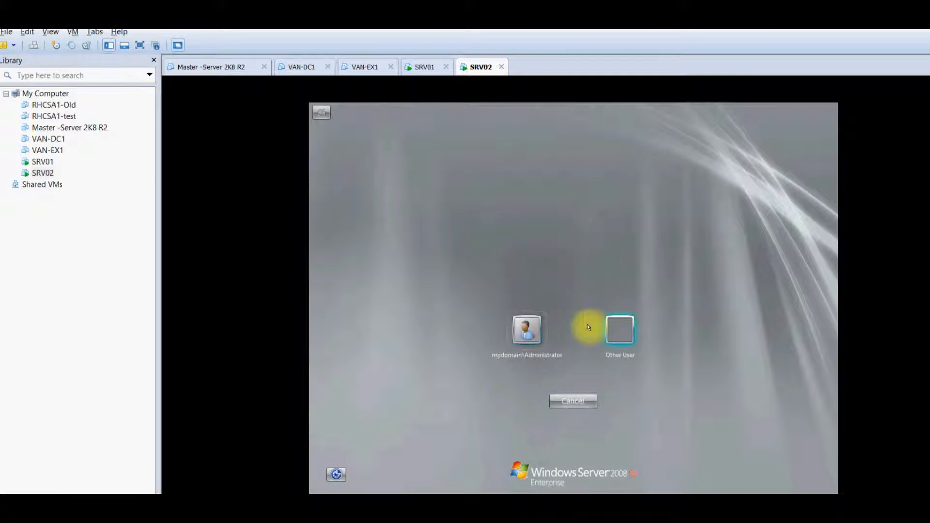
pyautogui.click(609, 333)
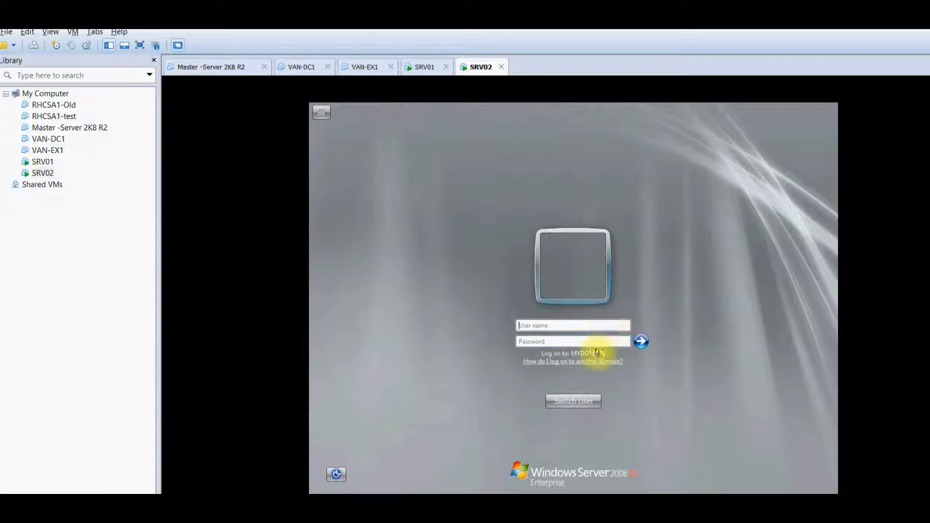
pyautogui.write('useradmin')
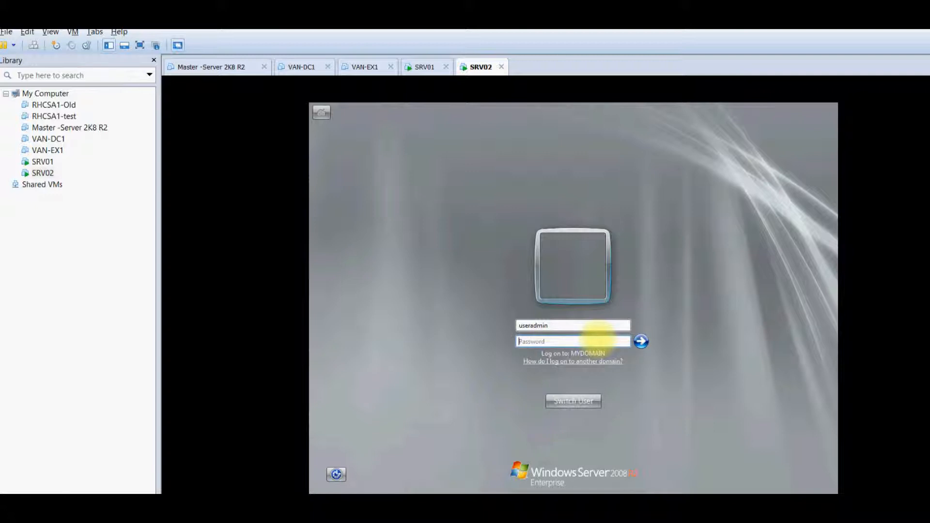
pyautogui.write('Pa$$w0rd')
pyautogui.press('Return')
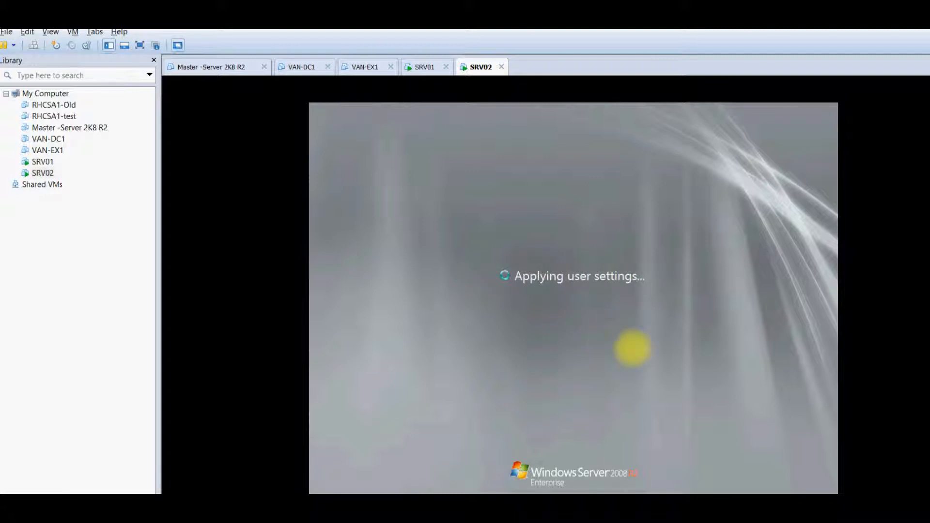
# Return to SRV01 and launch Active Directory Users and Computers from Administrative Tools
pyautogui.click(414, 68)
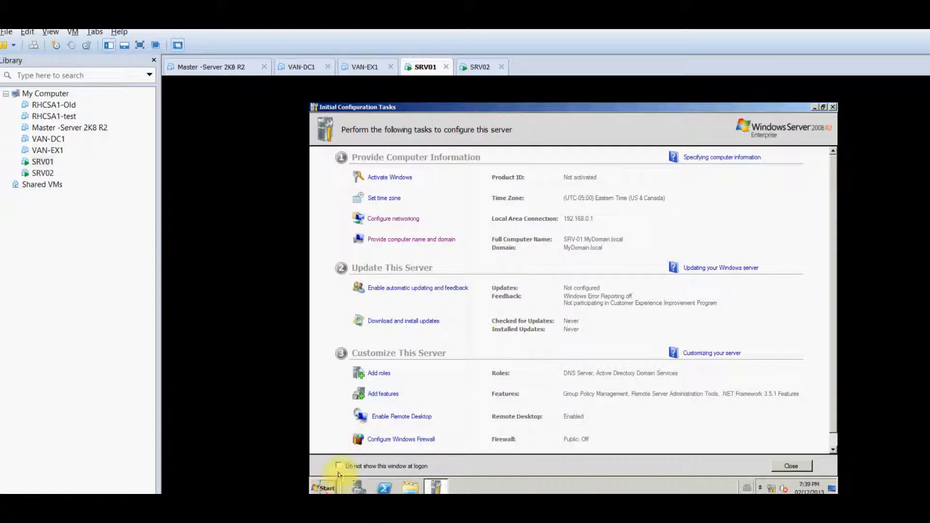
pyautogui.click(325, 487)
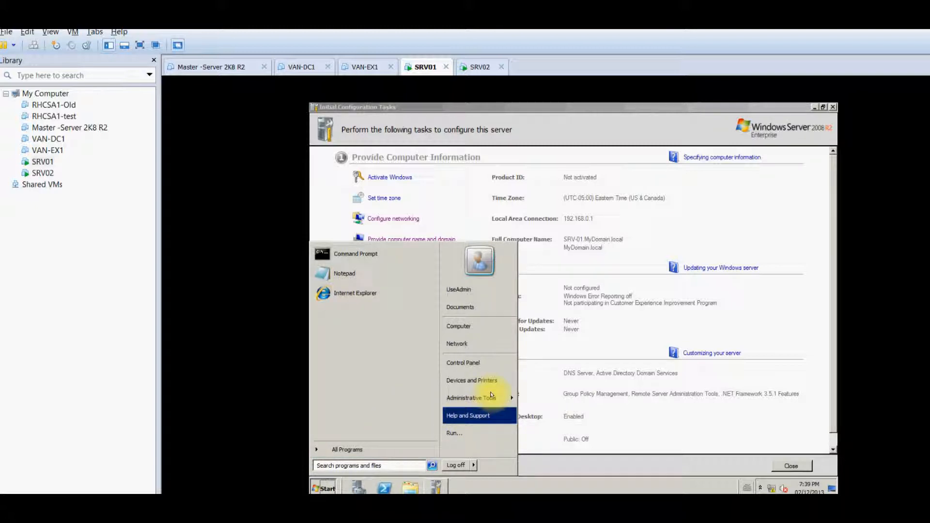
pyautogui.moveTo(490, 396)
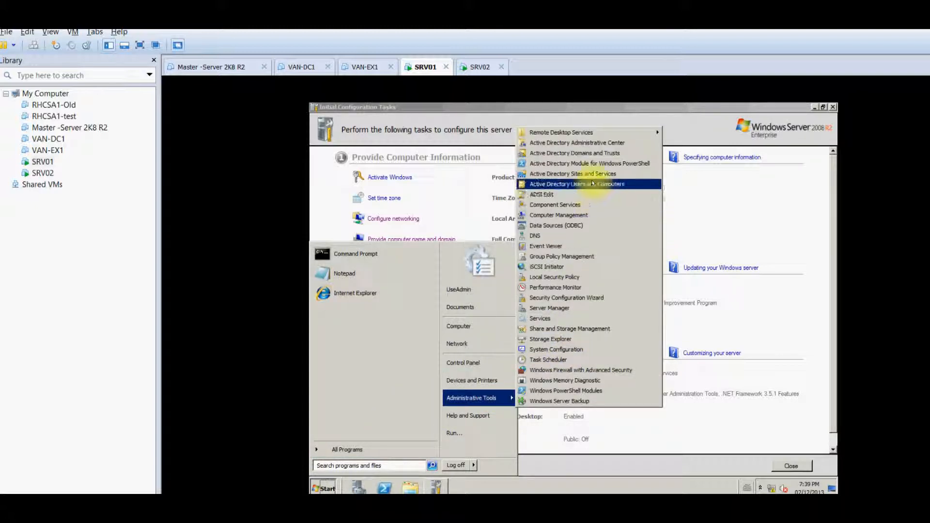
pyautogui.click(592, 184)
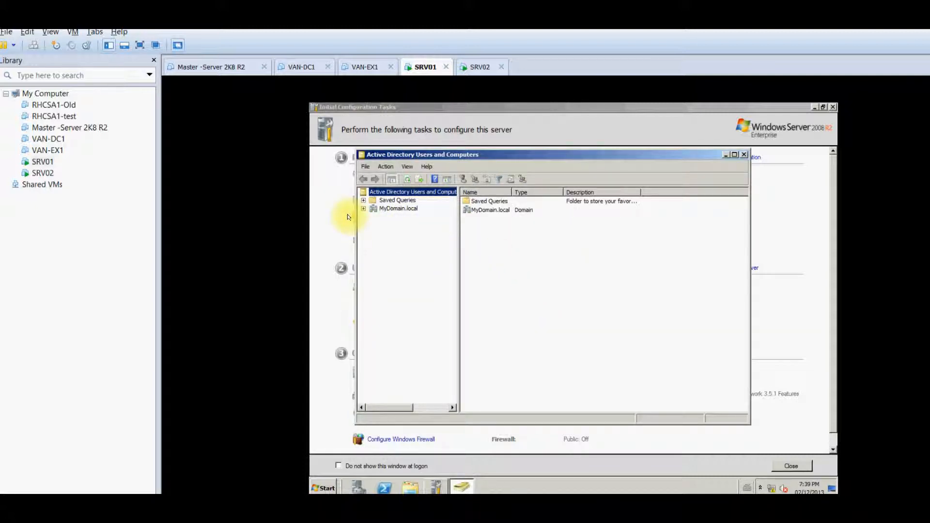
# Open MyDomain.local's Users container, select UseAdmin, then minimize the window
pyautogui.click(363, 208)
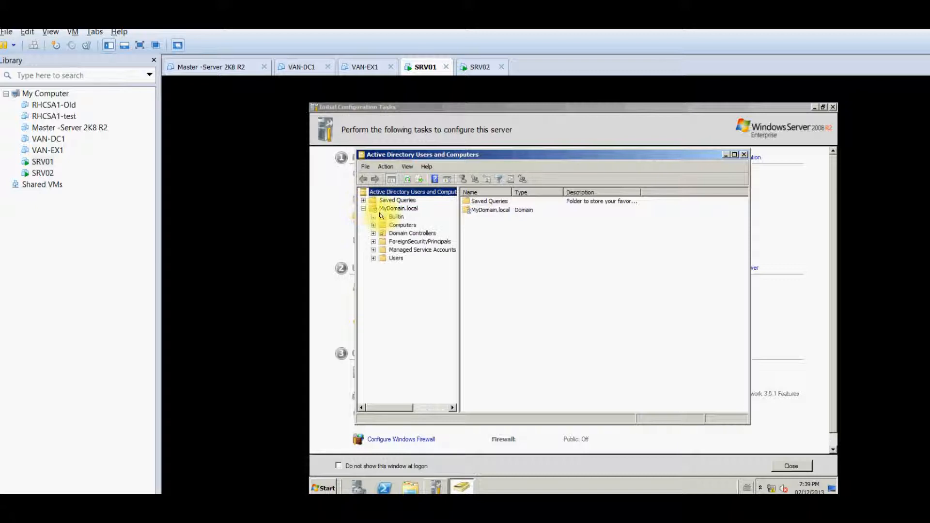
pyautogui.click(383, 257)
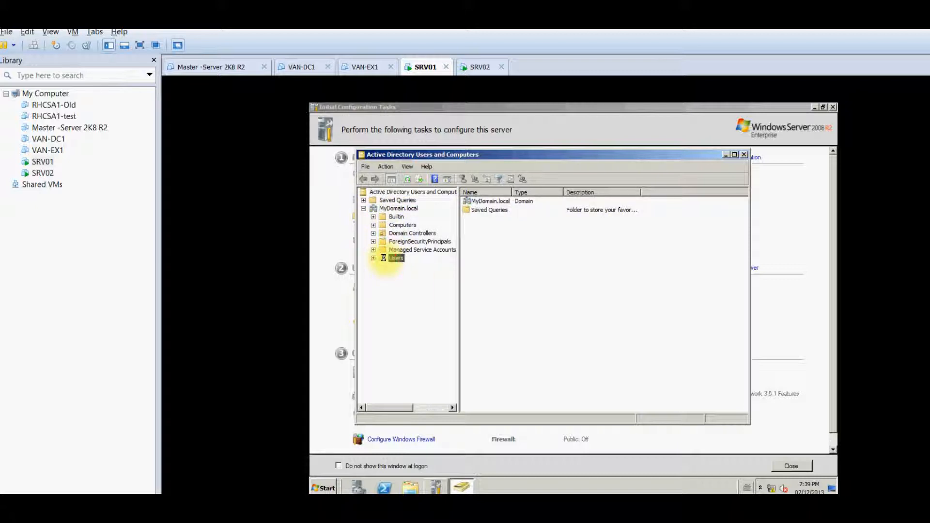
pyautogui.click(484, 210)
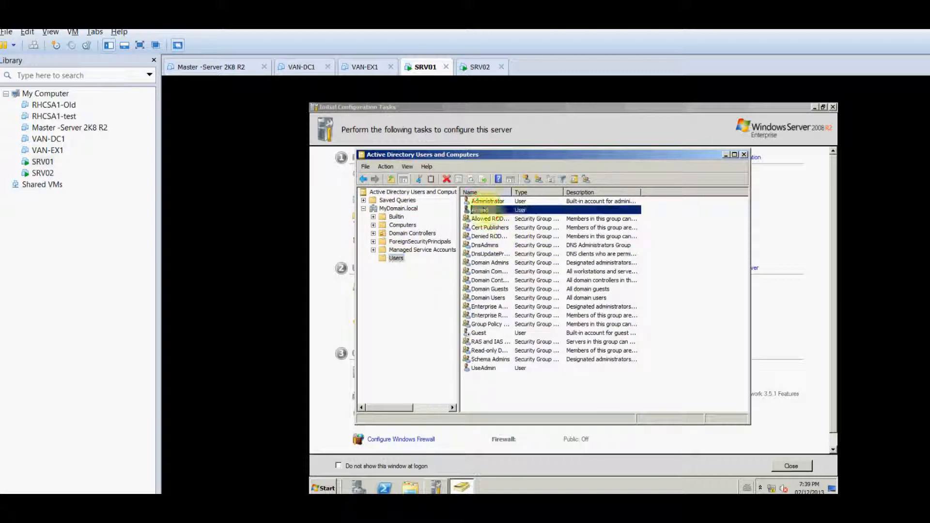
pyautogui.click(484, 369)
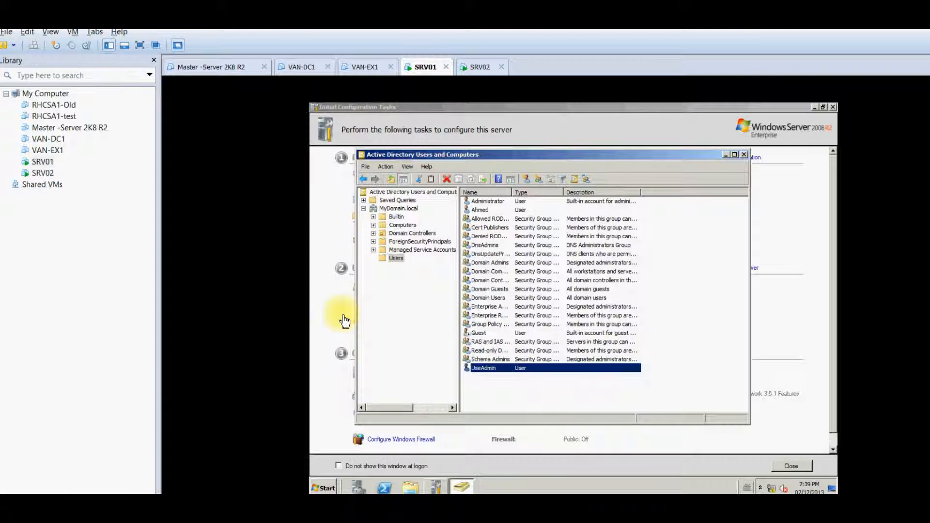
pyautogui.click(723, 156)
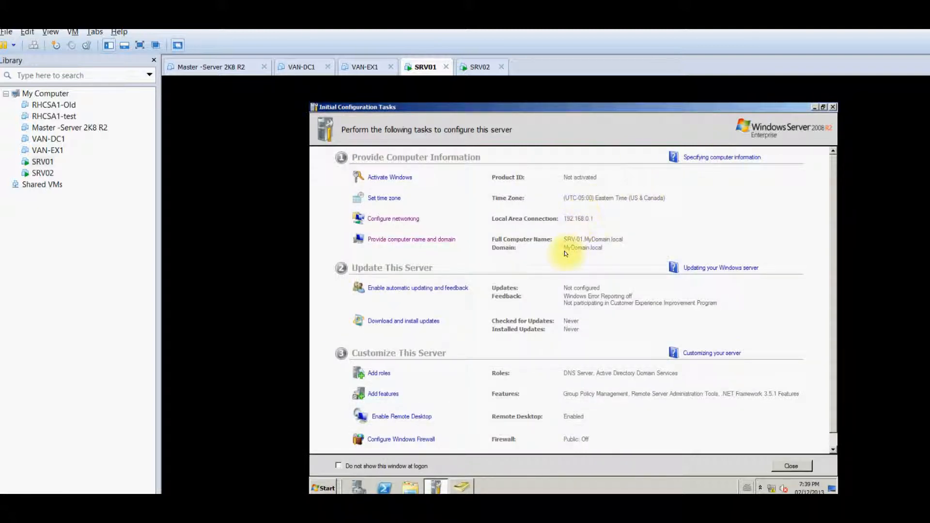